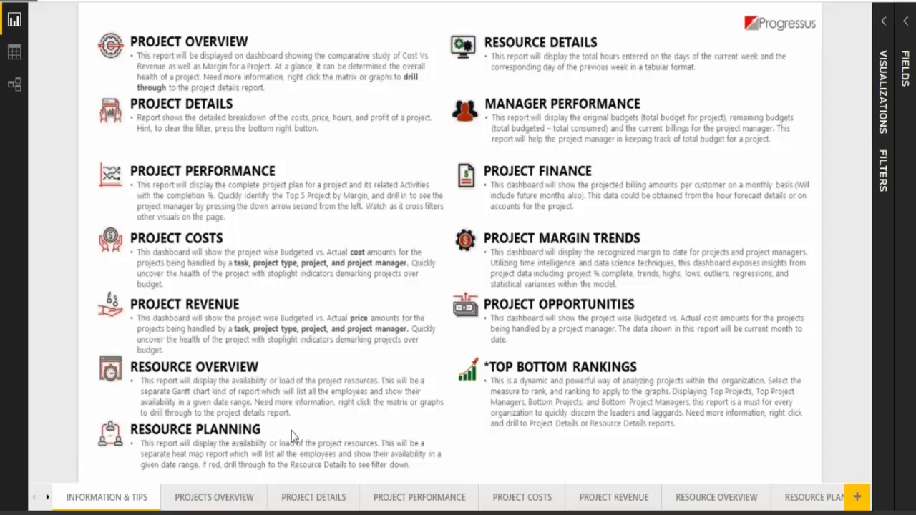
Open the Projects Overview report and filter its visuals to the PGS 009 - Sonoma Network Installation & Training project
click(215, 497)
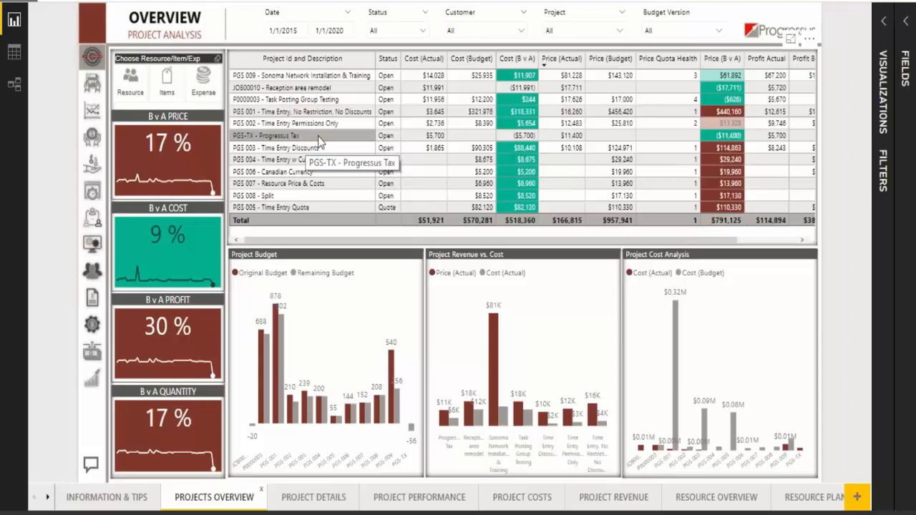
click(342, 83)
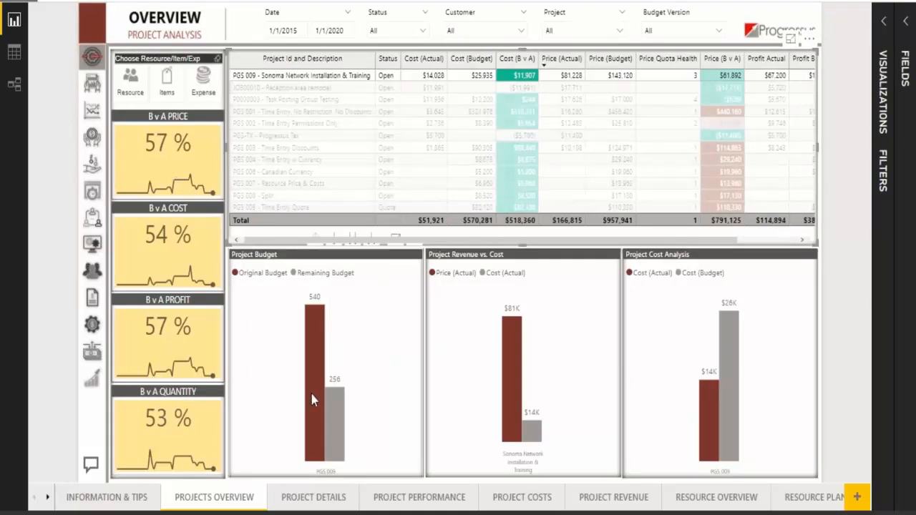
mouse_move(311, 395)
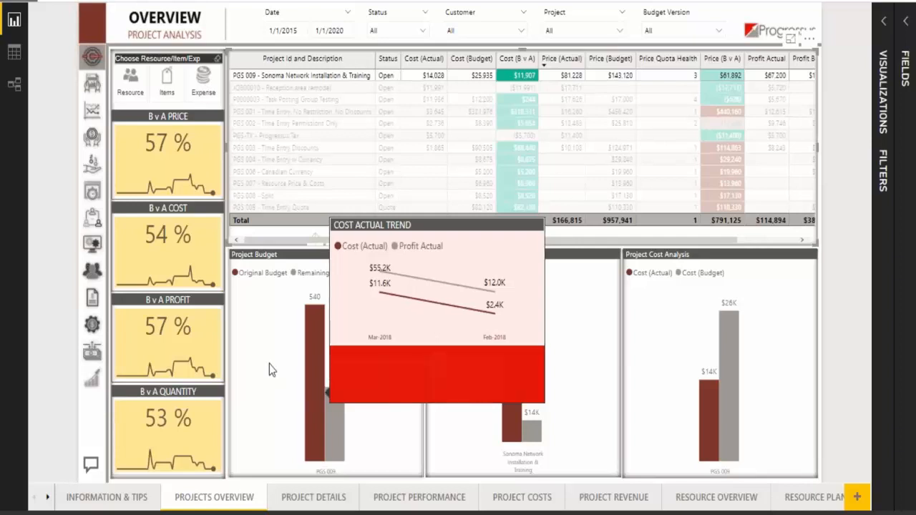
Show the drillthrough targets for the project's original budget bar in the Project Budget chart, and dismiss them
right_click(320, 357)
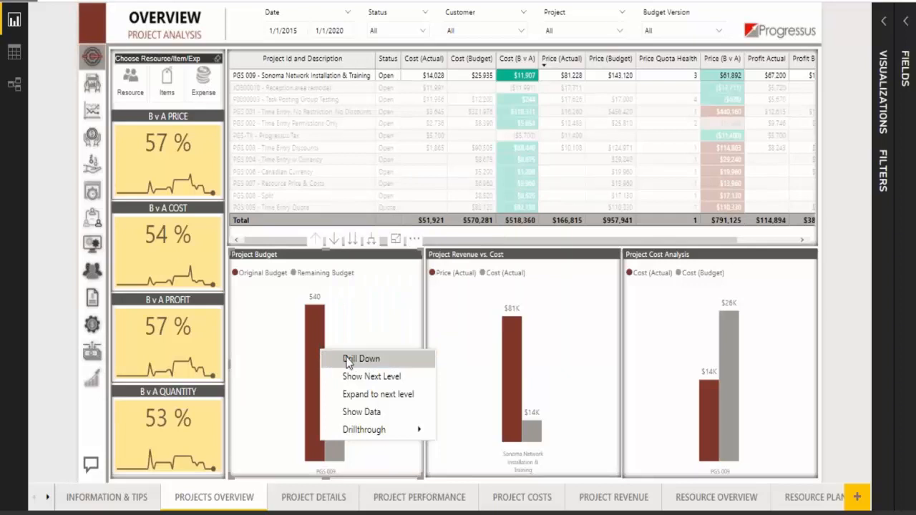
mouse_move(384, 437)
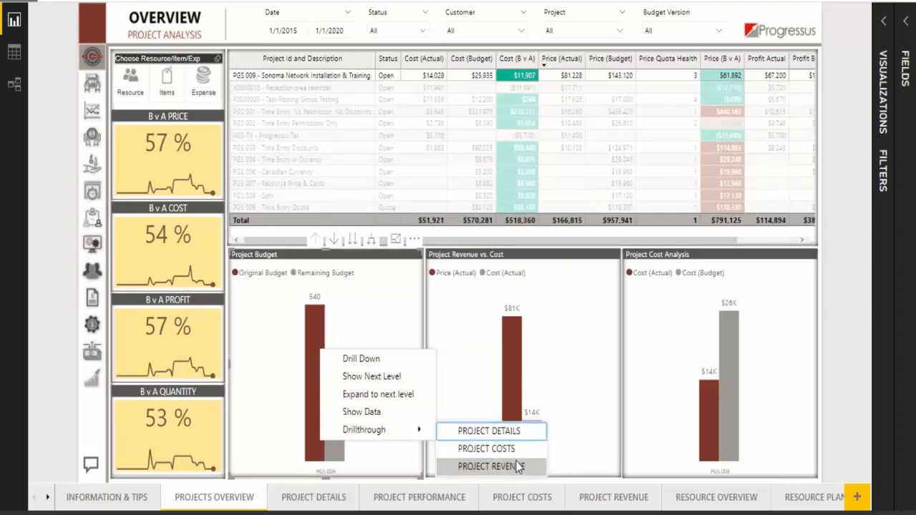
click(272, 356)
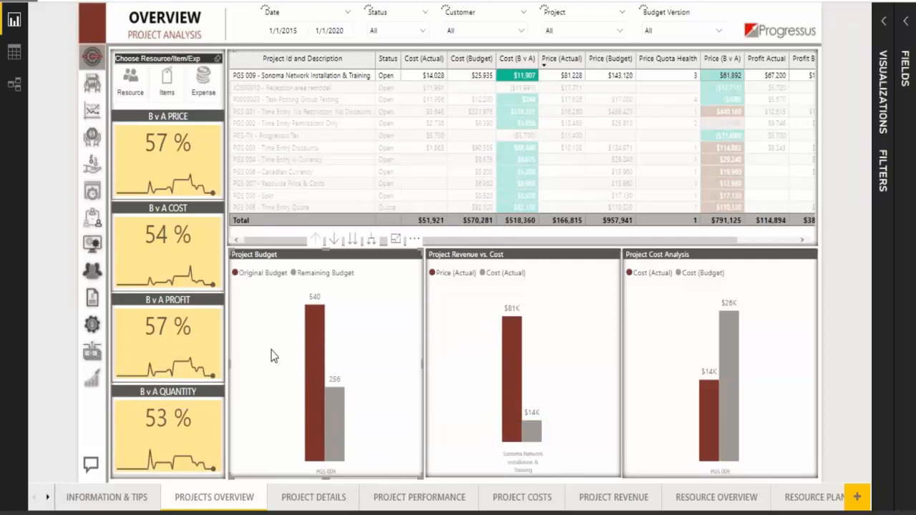
Clear the project selection, view the Project Budget chart in focus mode, and return to the report
click(331, 353)
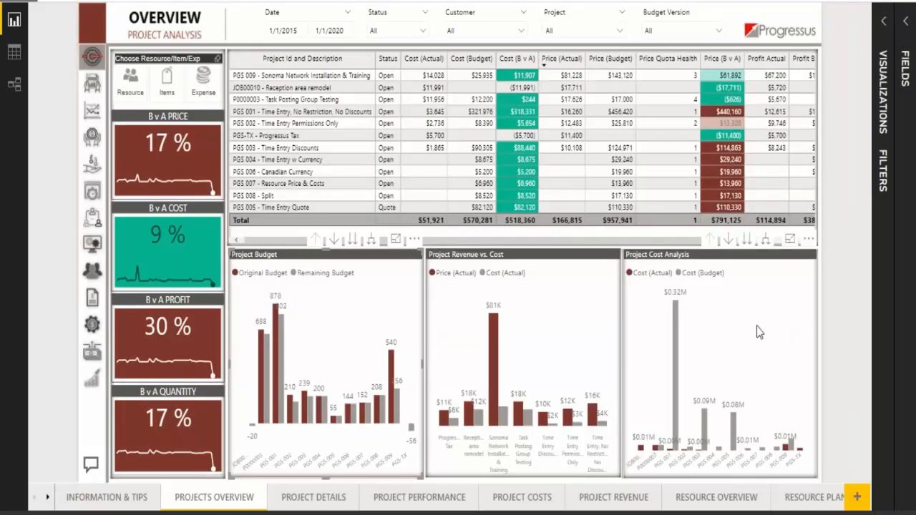
click(395, 243)
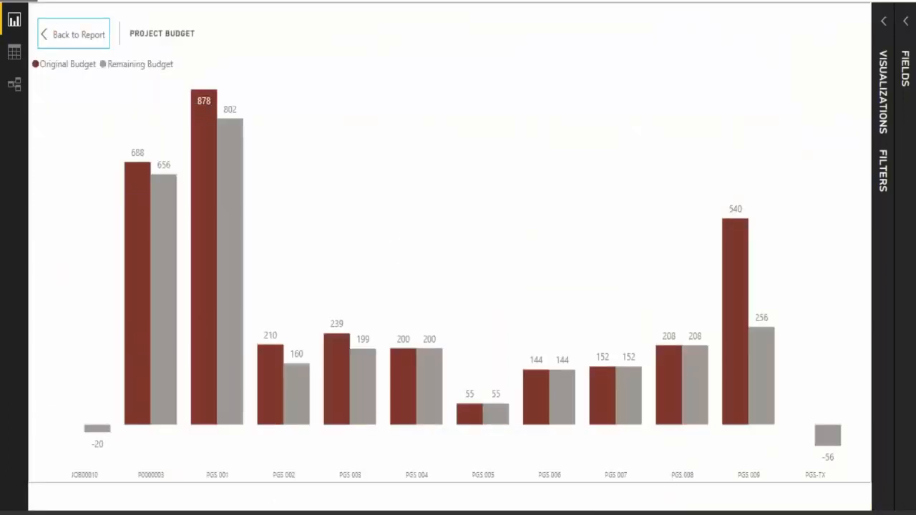
click(79, 34)
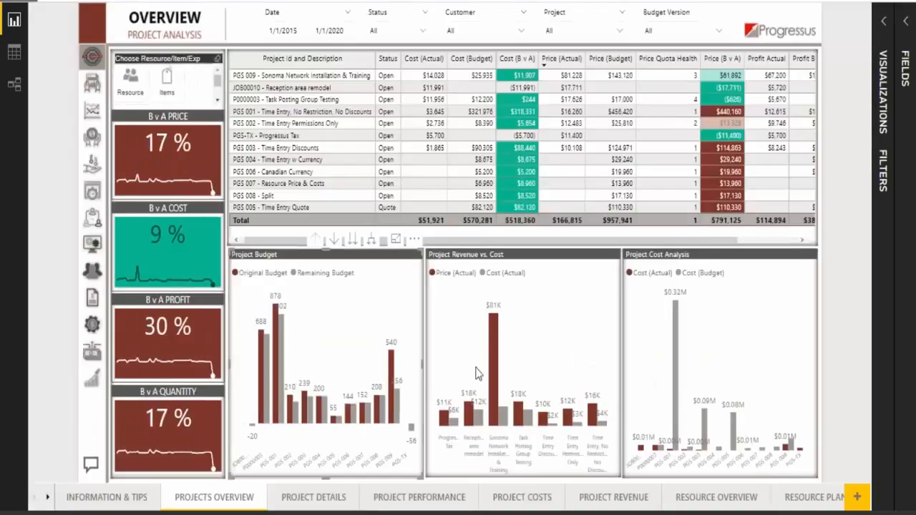
On the Project Details report, inspect the Initial Meeting hours in the enlarged Budget v Actual by Task chart, and return to the report
click(301, 503)
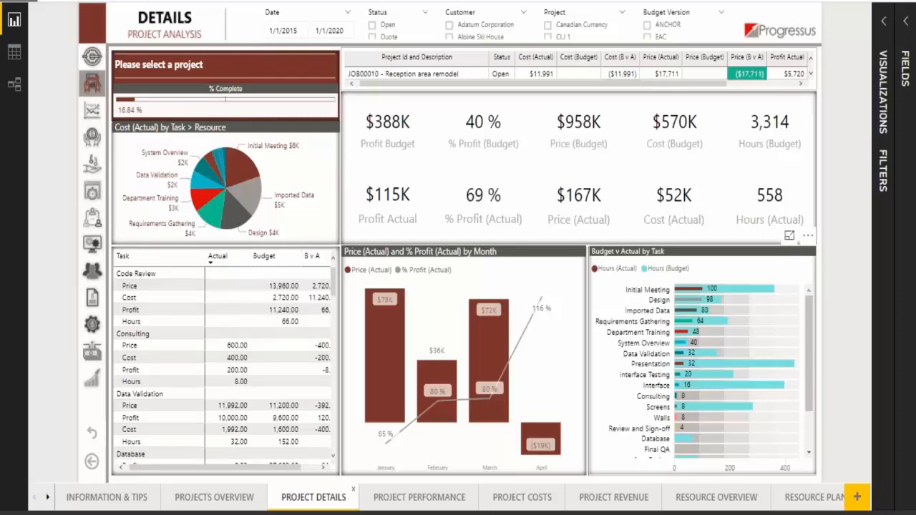
click(790, 235)
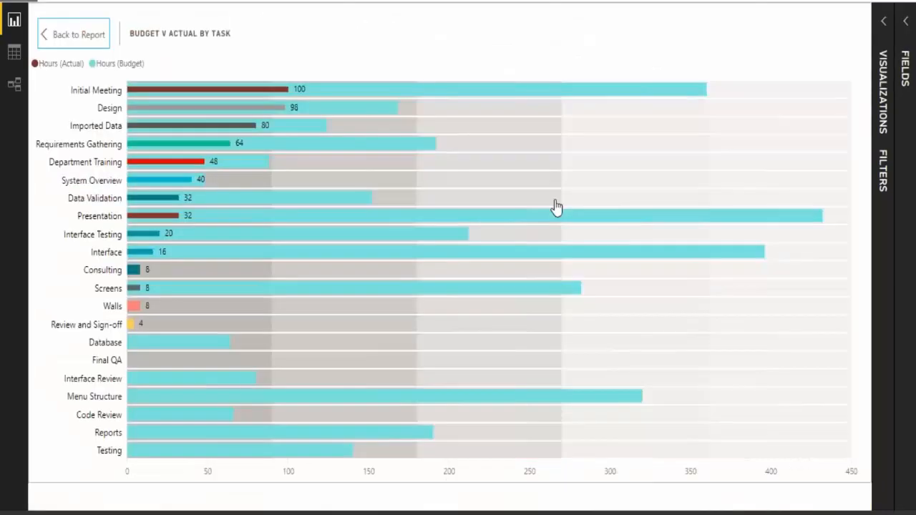
mouse_move(556, 203)
mouse_move(350, 97)
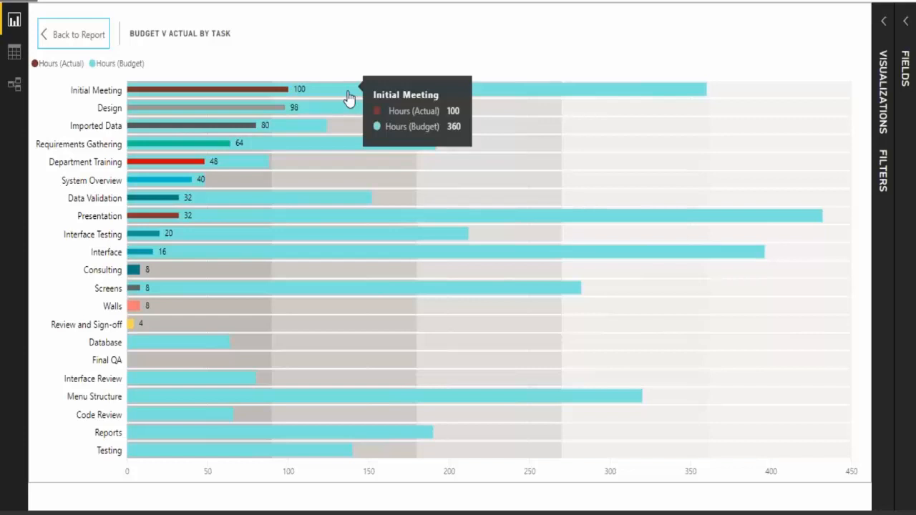
click(75, 35)
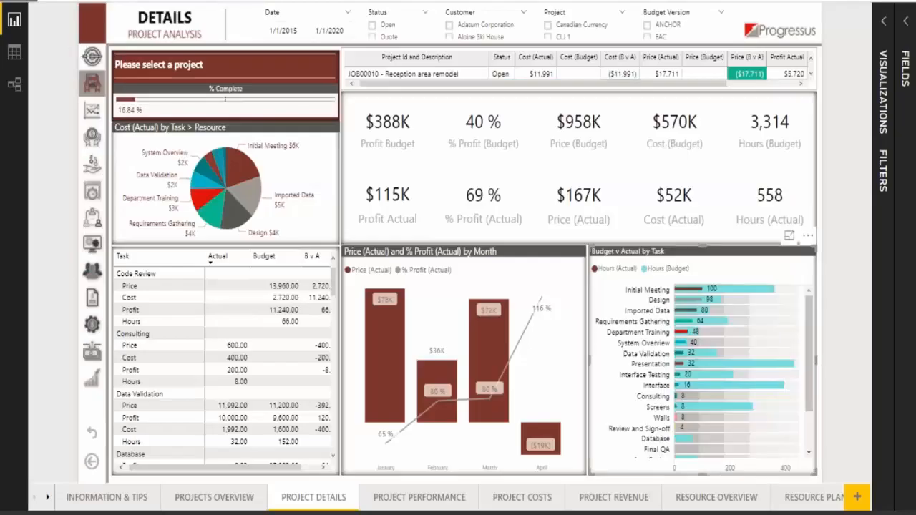
View the Resource Overview report, and on Resource Details move the Gant Analysis timeline back to April through June
click(709, 497)
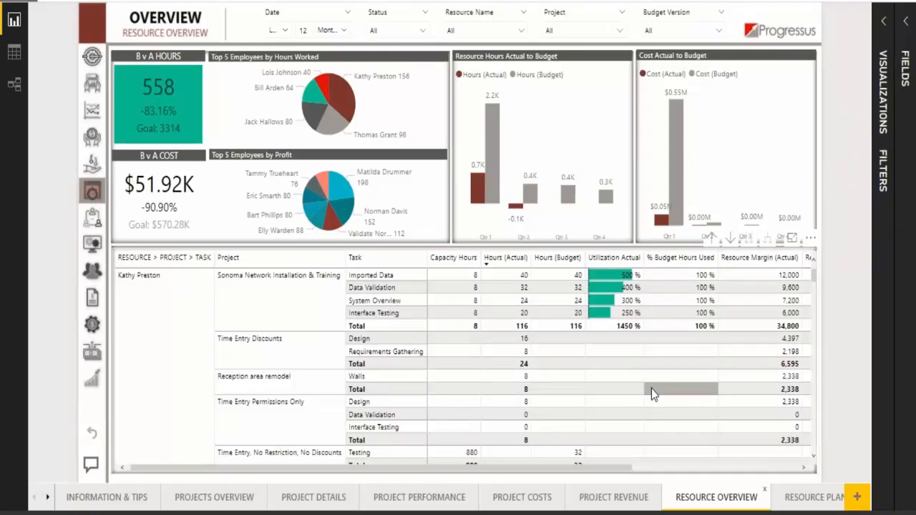
click(47, 499)
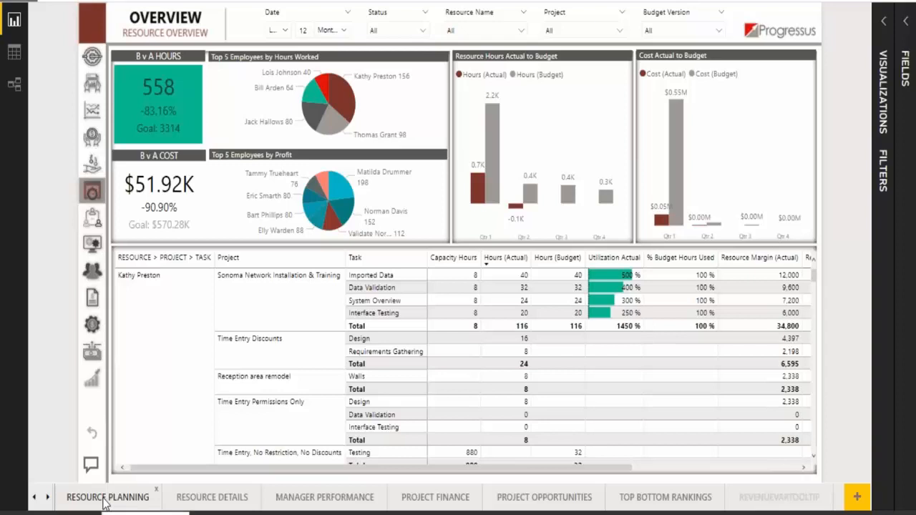
click(196, 501)
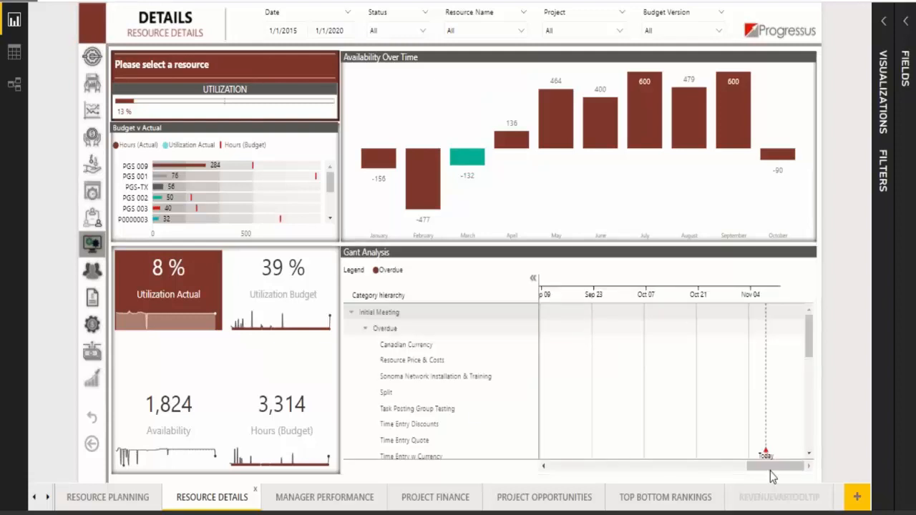
drag(771, 469, 648, 475)
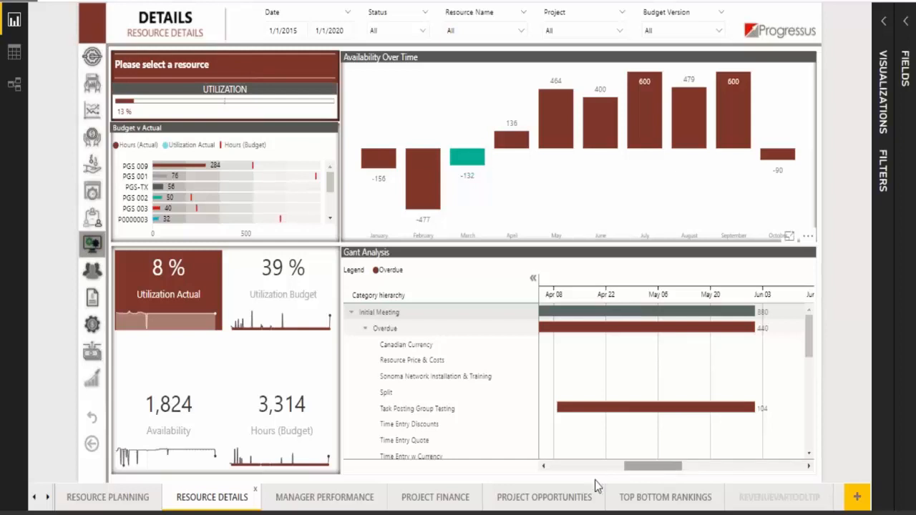
Filter the Manager Performance report by the second PGS 009 row and show the drillthrough targets for its actual cost in Project Cost Analysis
click(305, 501)
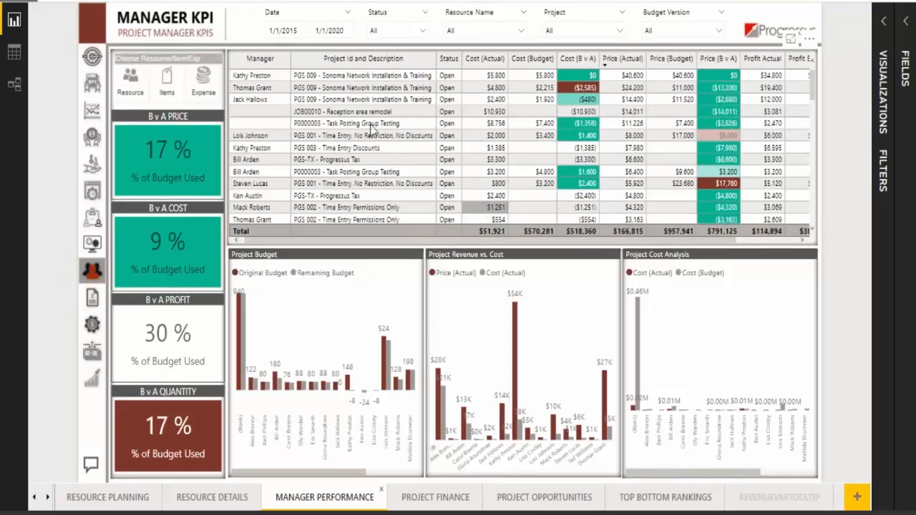
click(329, 88)
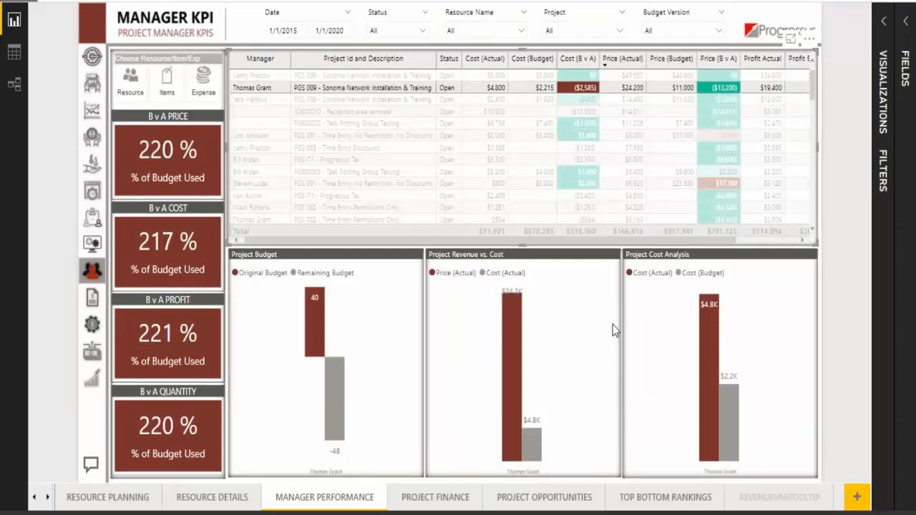
right_click(710, 370)
mouse_move(767, 444)
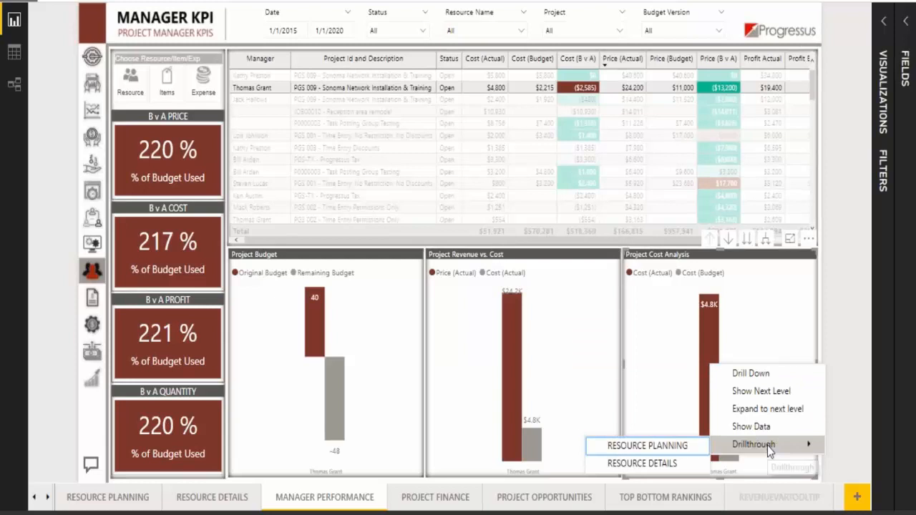
click(840, 256)
Bring the first report pages back into view, switch to Dynamics 365 Business Central in Chrome, and dismiss the open dialog
mouse_move(517, 325)
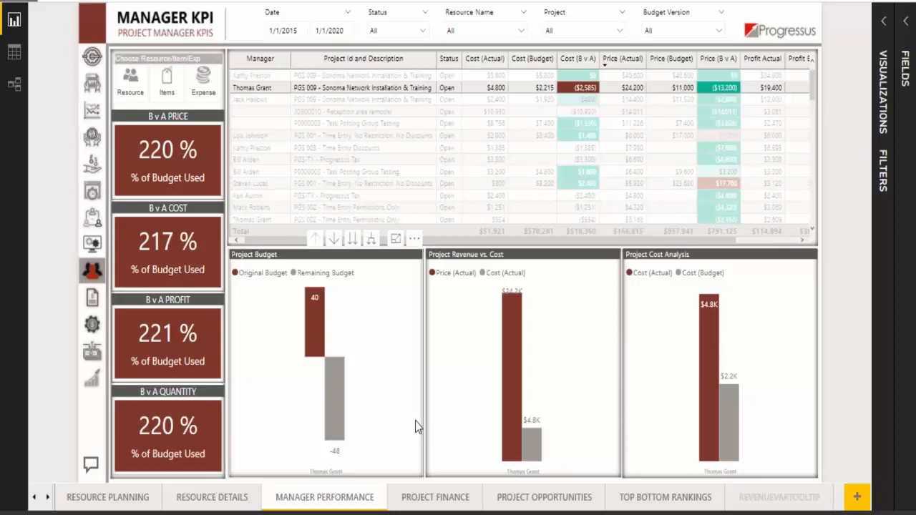
click(31, 498)
mouse_move(417, 330)
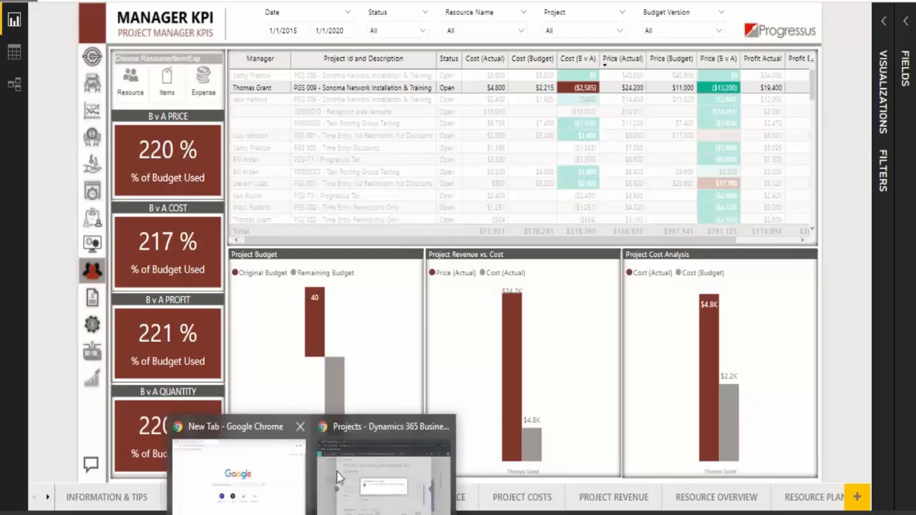
click(392, 470)
click(581, 314)
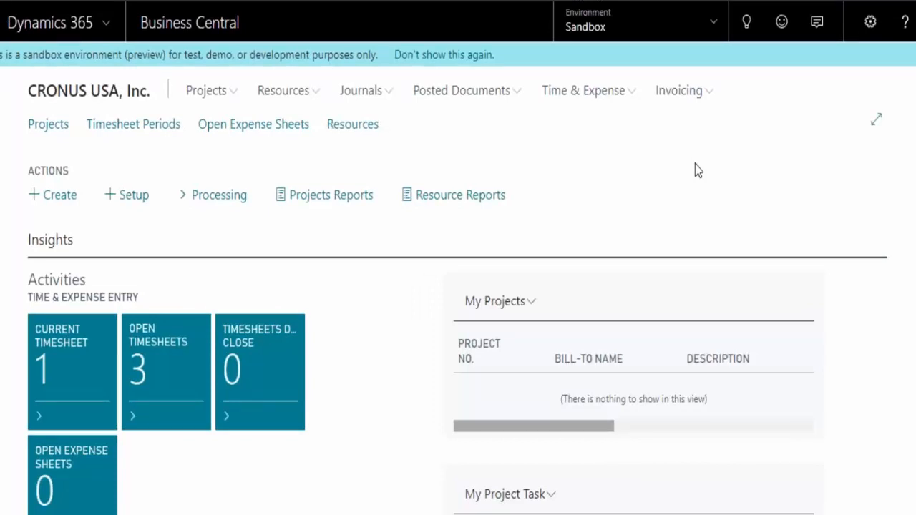
In My Settings, browse the available role centers, choose Project Executive RC PGS as the Role Center, and confirm the settings
click(874, 23)
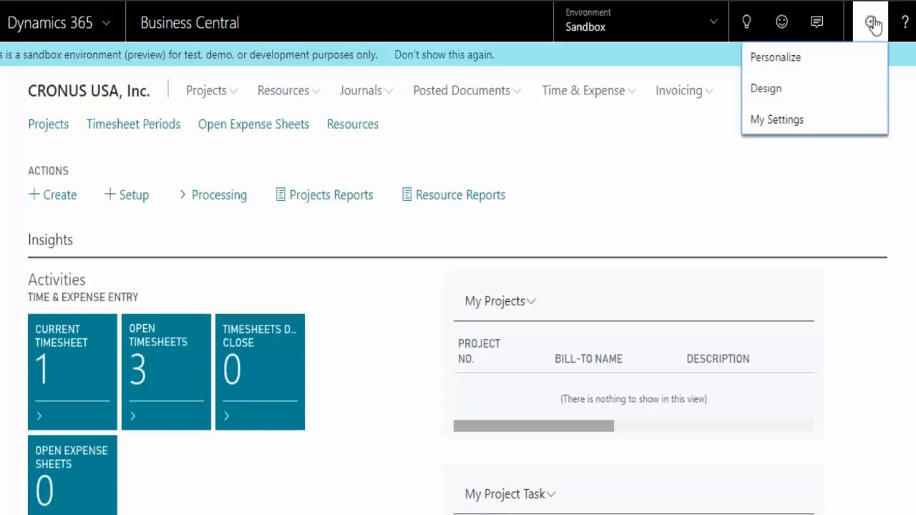
click(809, 123)
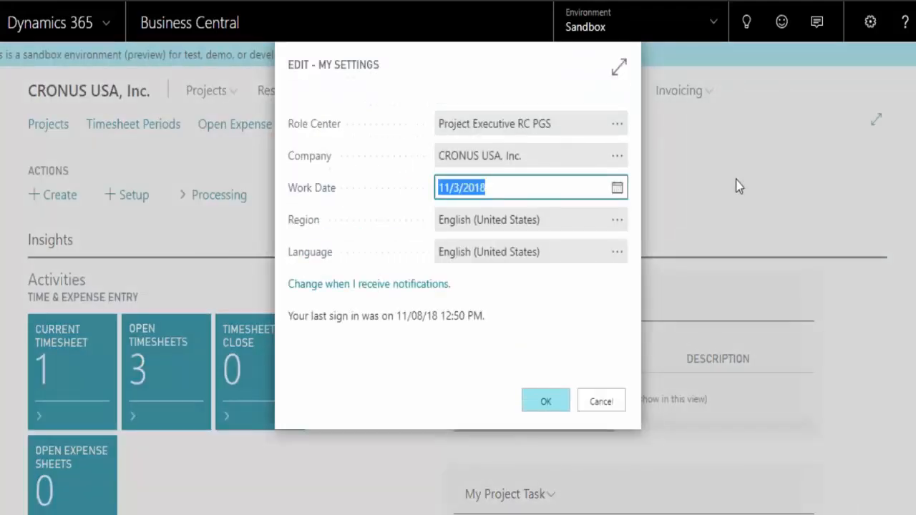
click(617, 126)
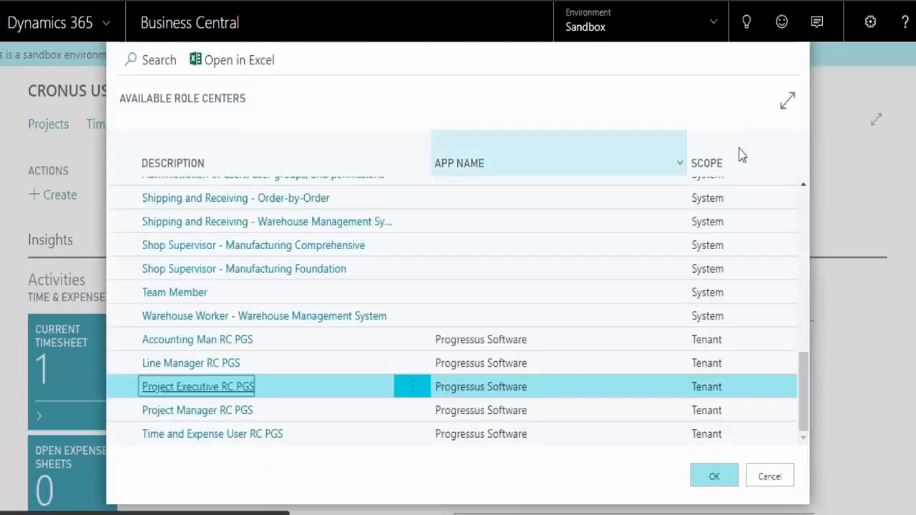
drag(803, 390, 803, 308)
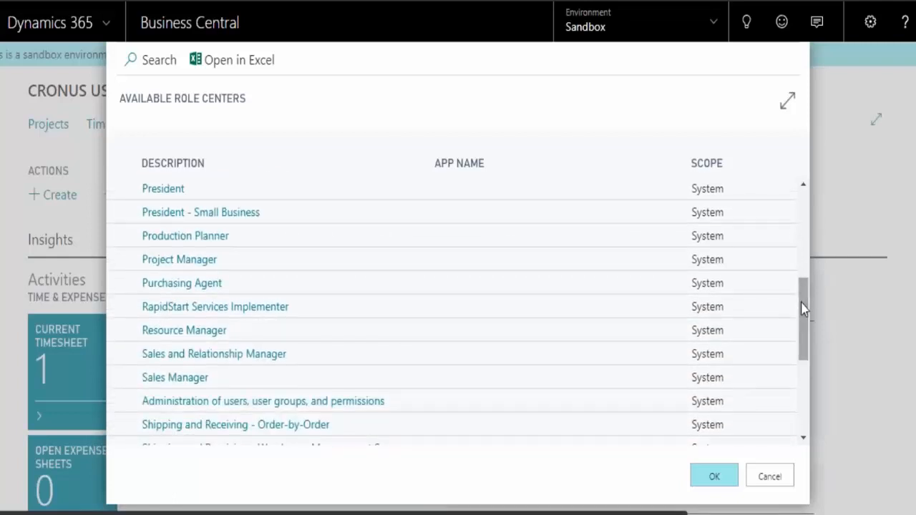
drag(802, 307, 804, 347)
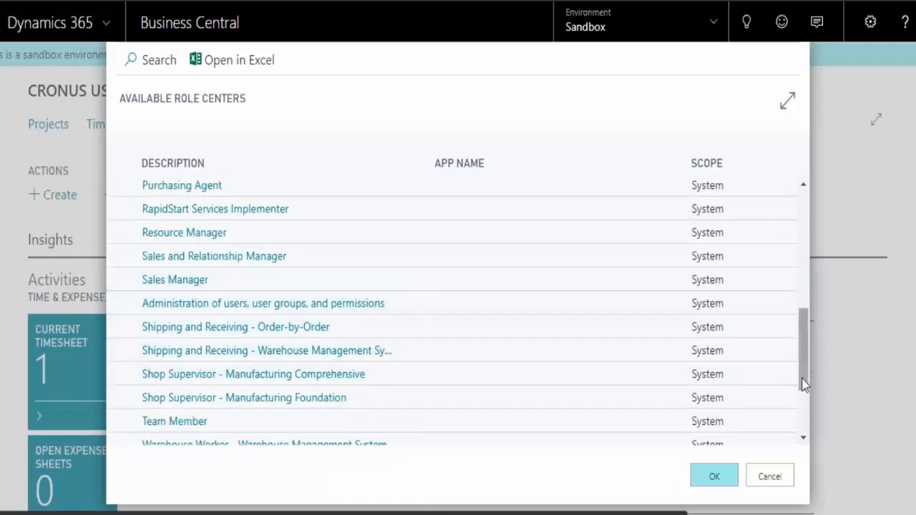
drag(804, 372, 804, 425)
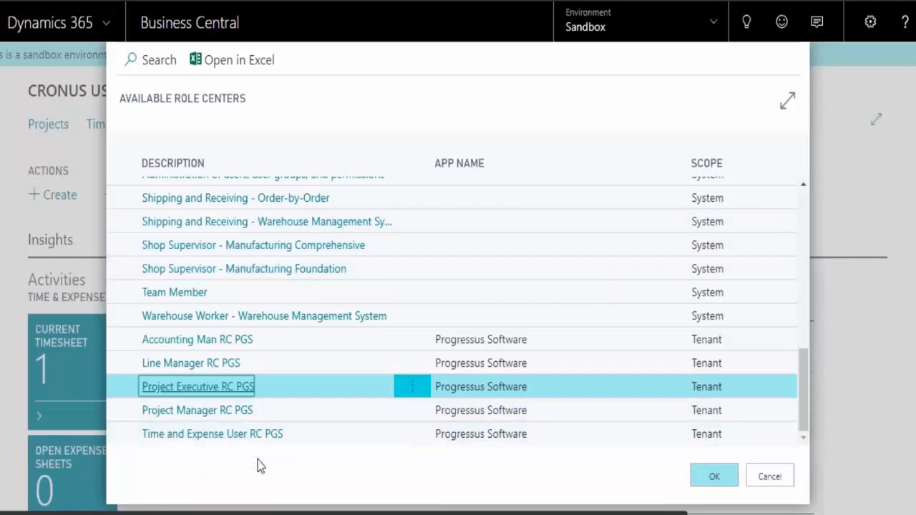
click(204, 388)
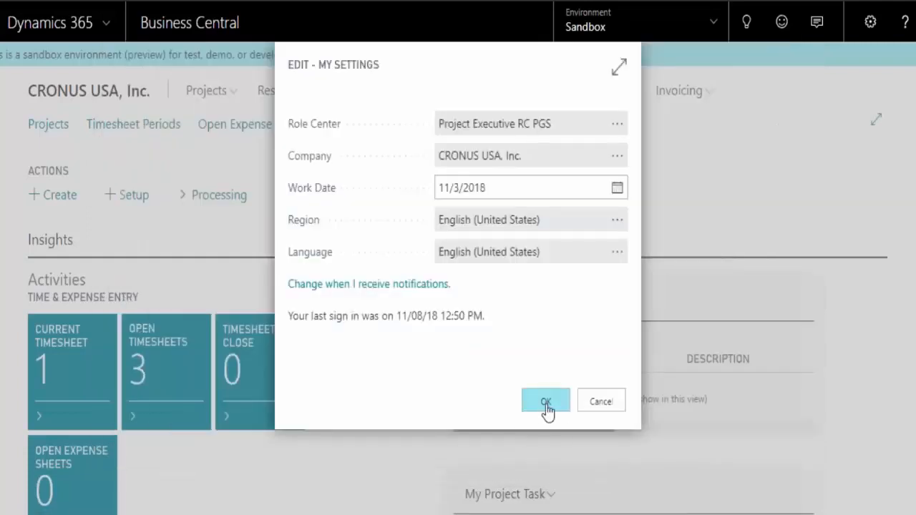
click(546, 407)
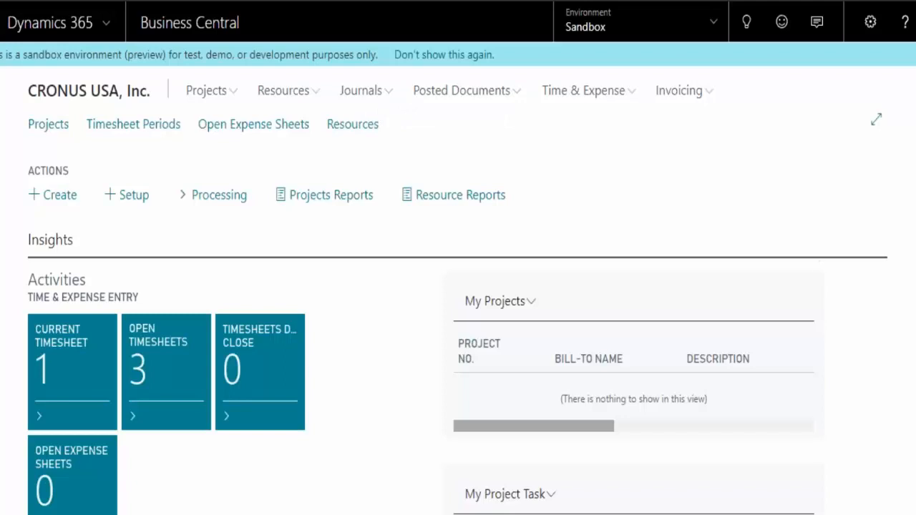
Review the Project Executive home page's time and expense, invoicing and history activities
scroll(458, 322, down, 3)
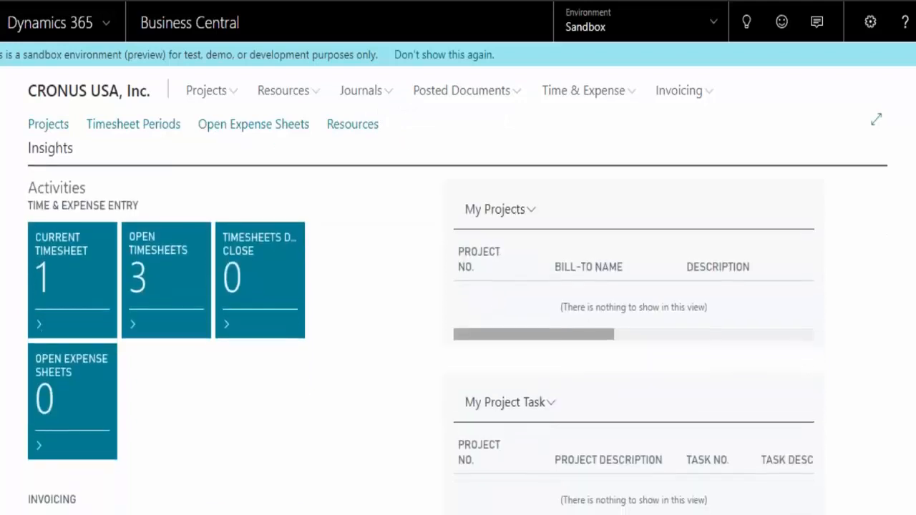
scroll(458, 322, down, 3)
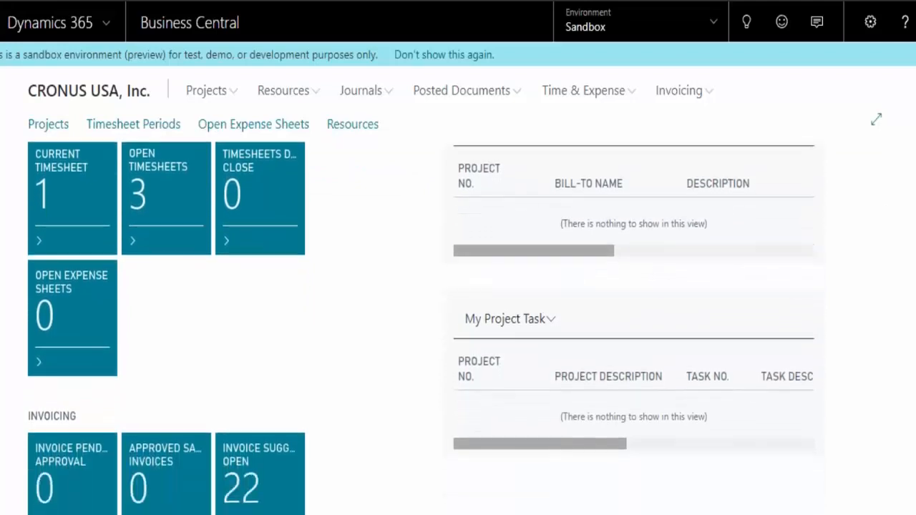
scroll(458, 322, down, 2)
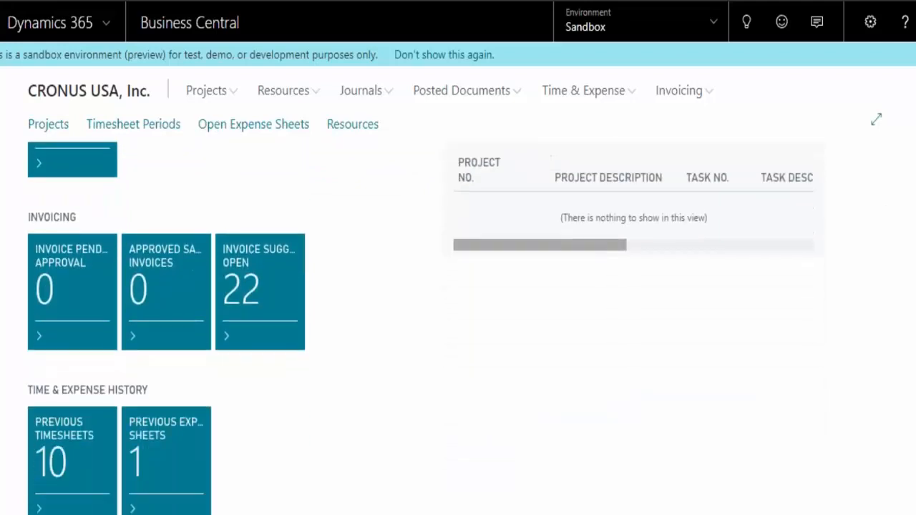
scroll(871, 284, up, 5)
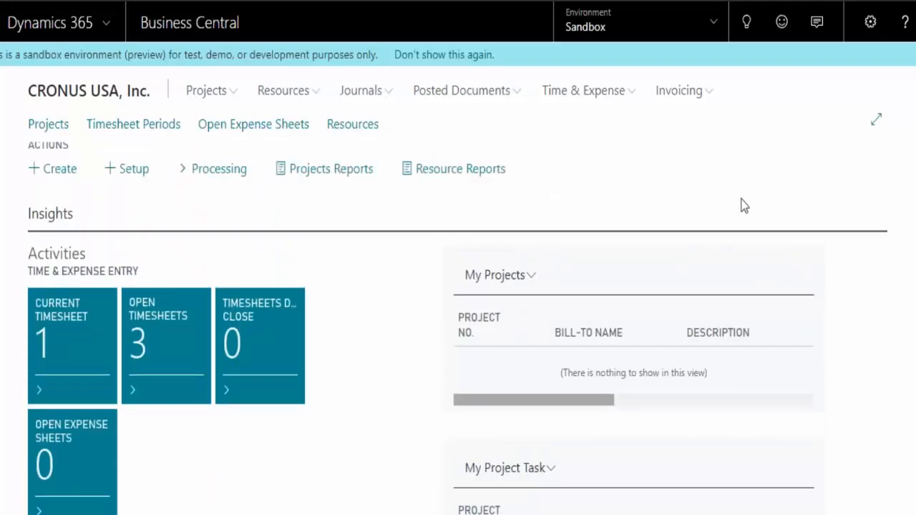
Switch the Role Center to Time and Expense User RC PGS in My Settings and review its home page activities
click(869, 23)
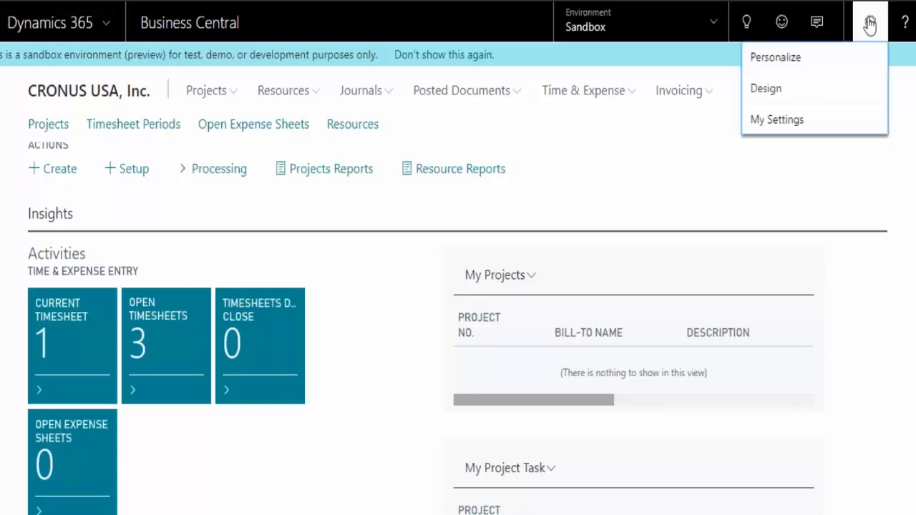
click(767, 120)
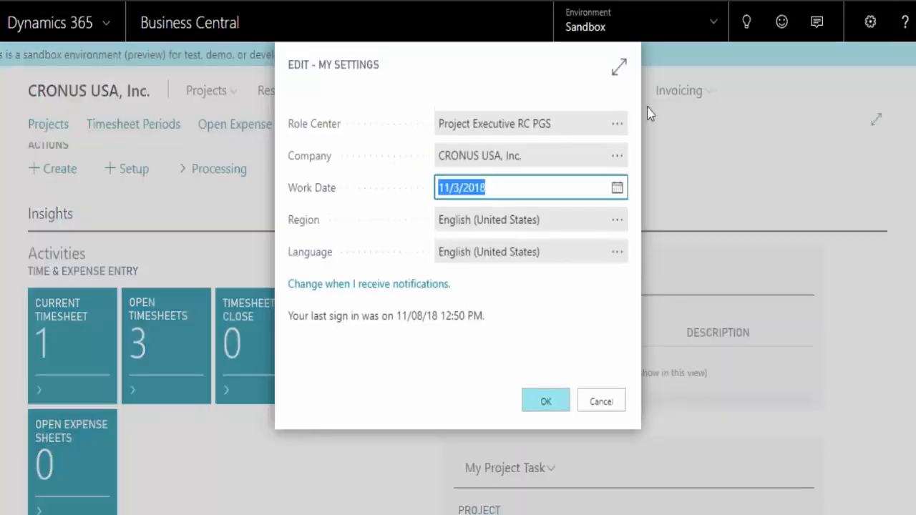
click(616, 124)
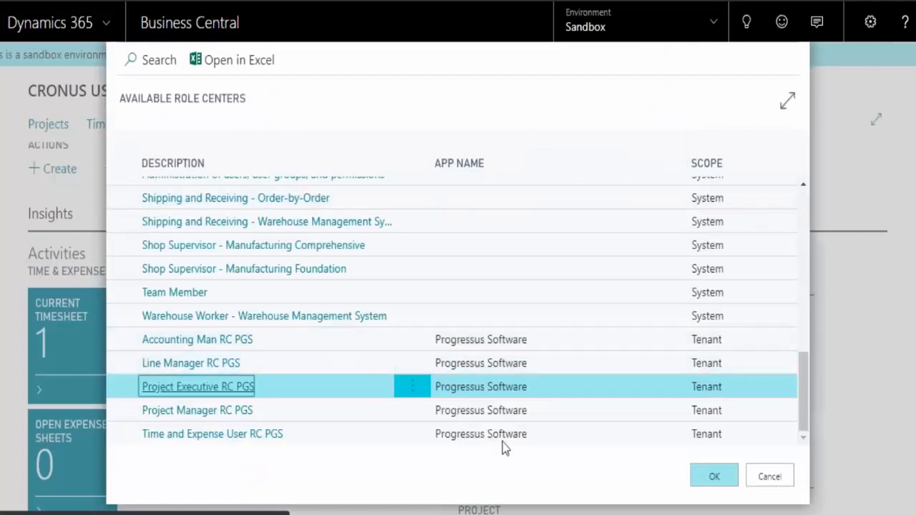
click(191, 434)
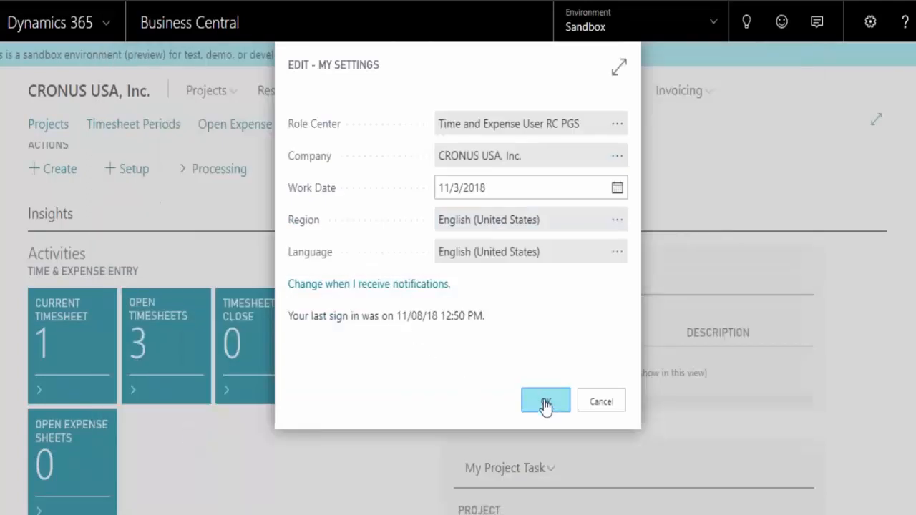
click(545, 402)
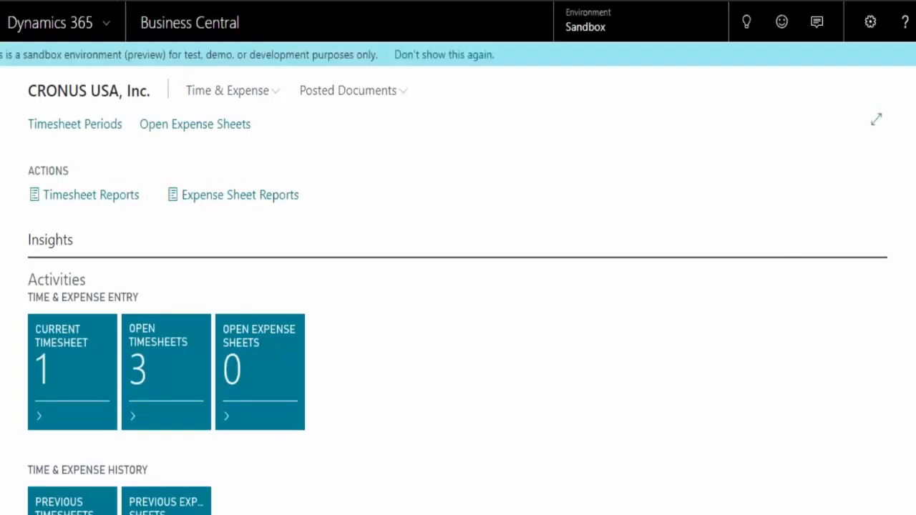
scroll(458, 330, down, 5)
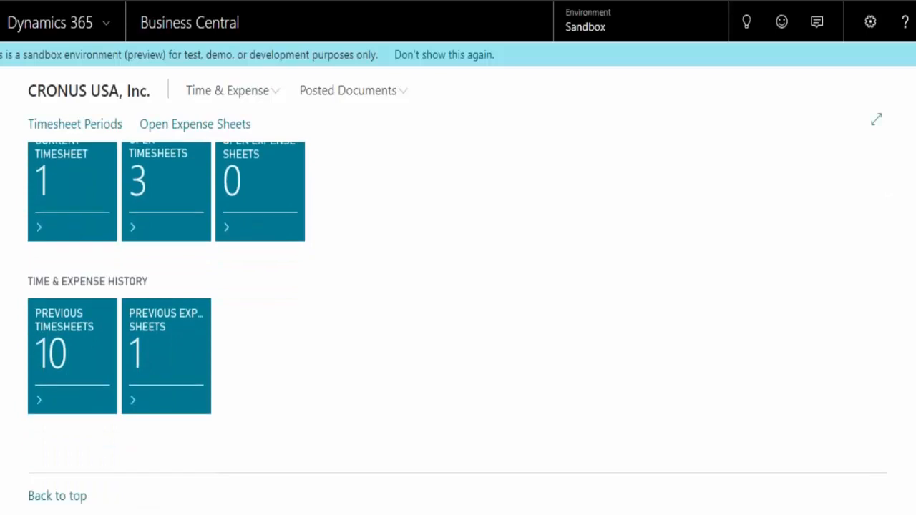
scroll(458, 329, up, 2)
scroll(458, 329, up, 1)
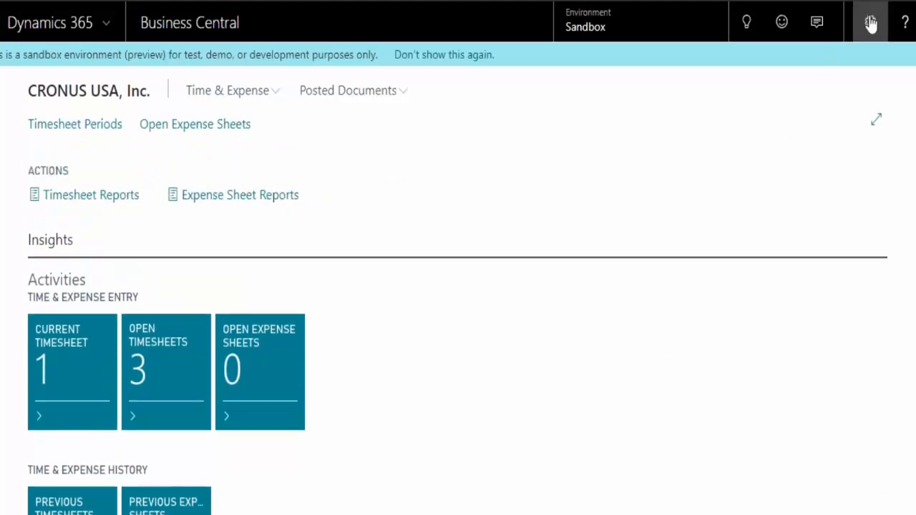
Set the Role Center back to Project Executive RC PGS in My Settings and confirm the settings
click(870, 23)
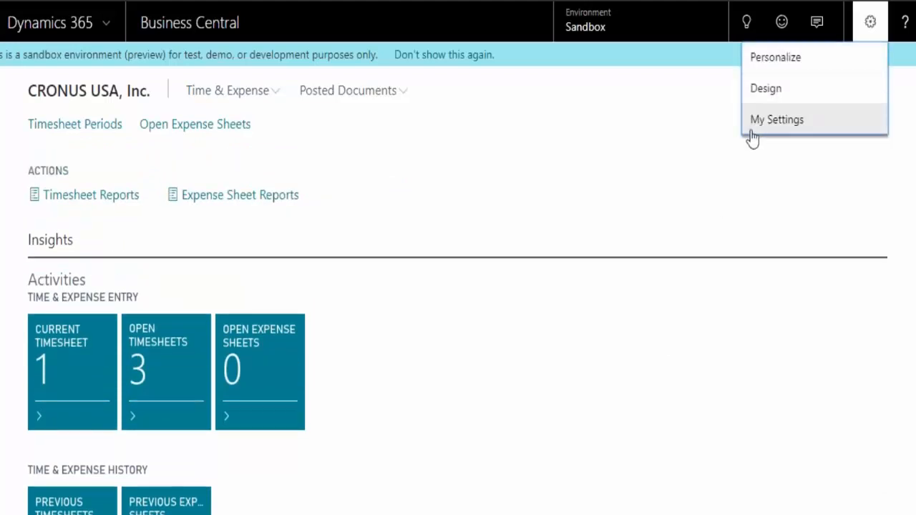
click(776, 121)
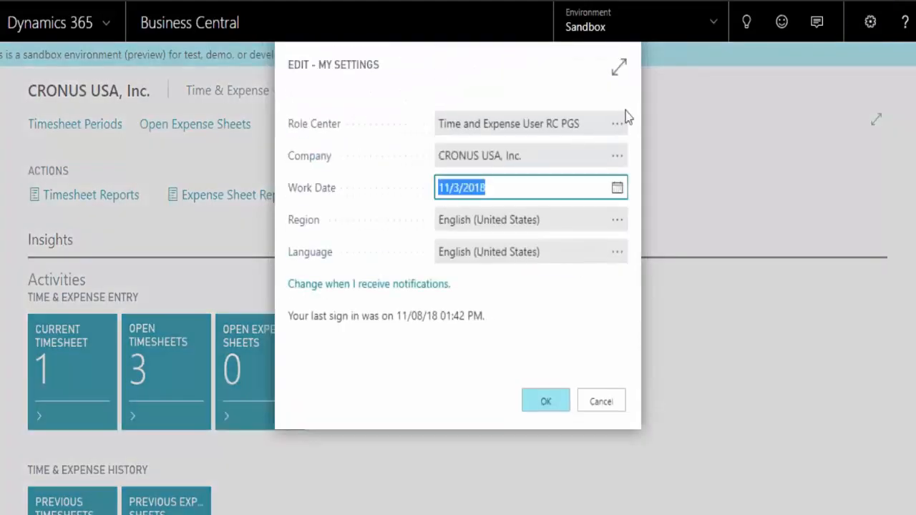
click(618, 126)
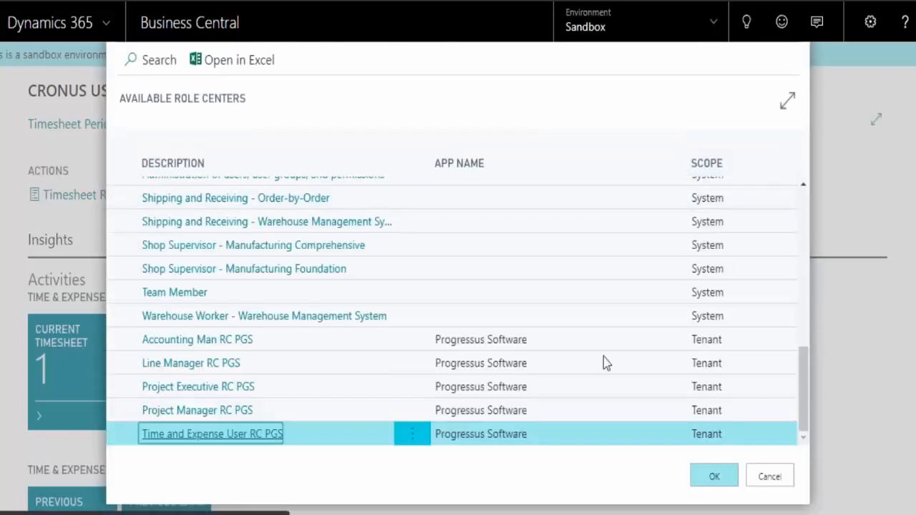
click(198, 388)
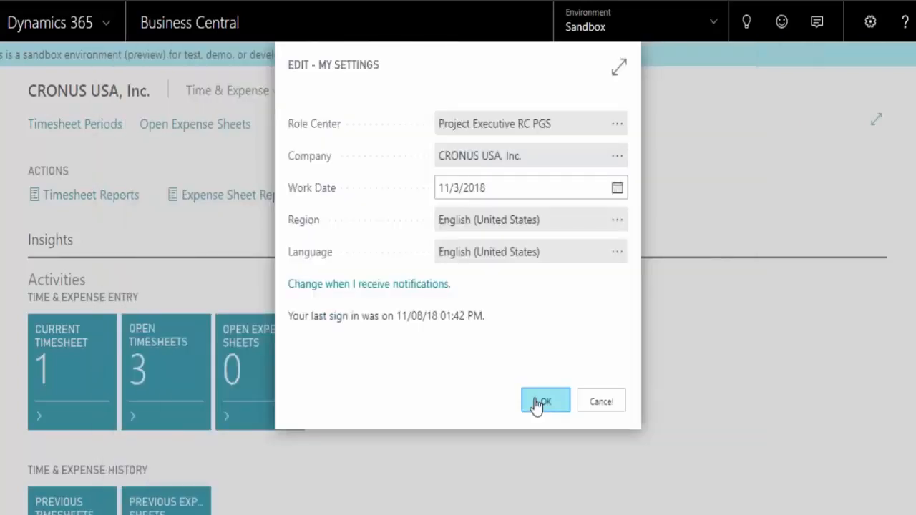
click(540, 402)
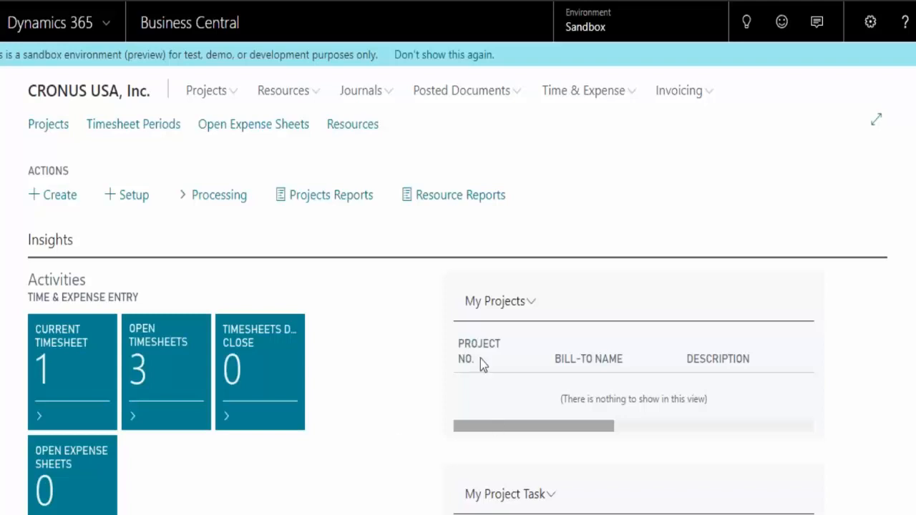
Personalize the Role Center page, examine the editable areas and additional personalization options, and finish without making changes
click(870, 25)
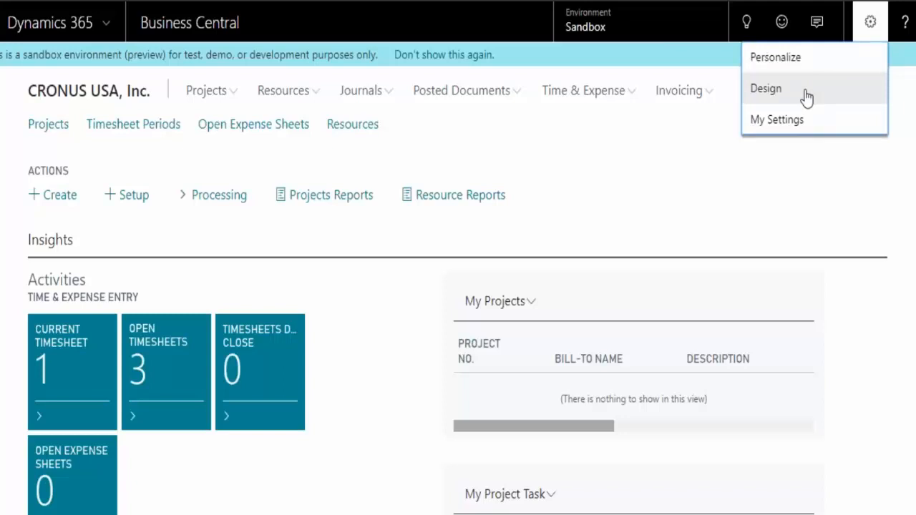
click(834, 64)
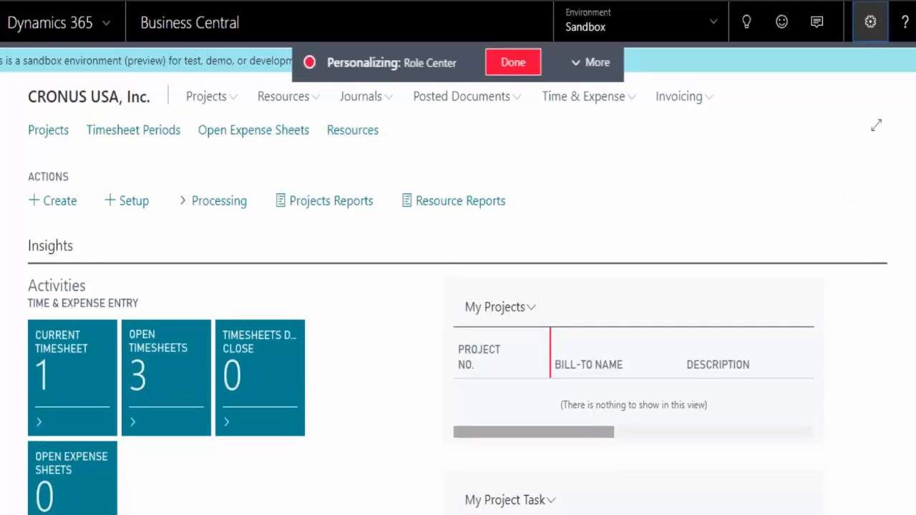
scroll(572, 274, down, 1)
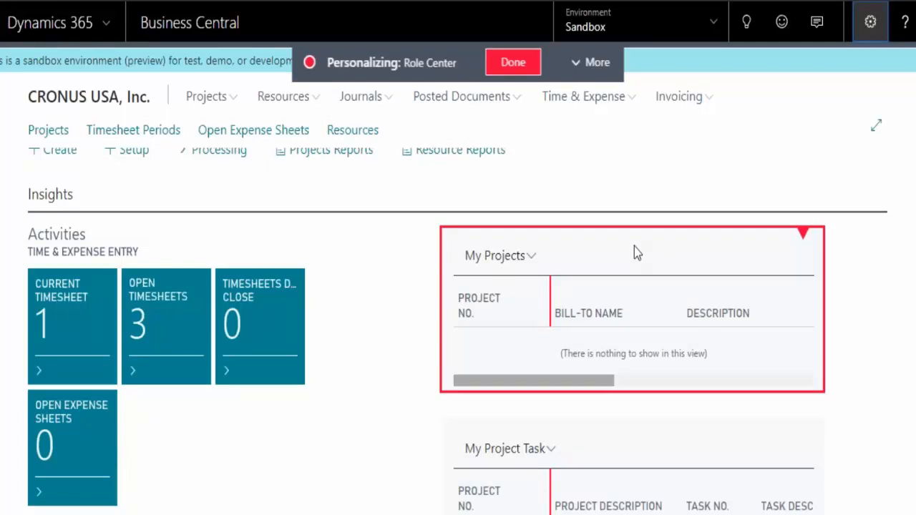
mouse_move(634, 246)
mouse_down()
mouse_move(281, 301)
mouse_move(153, 264)
mouse_move(593, 253)
mouse_move(637, 262)
mouse_up()
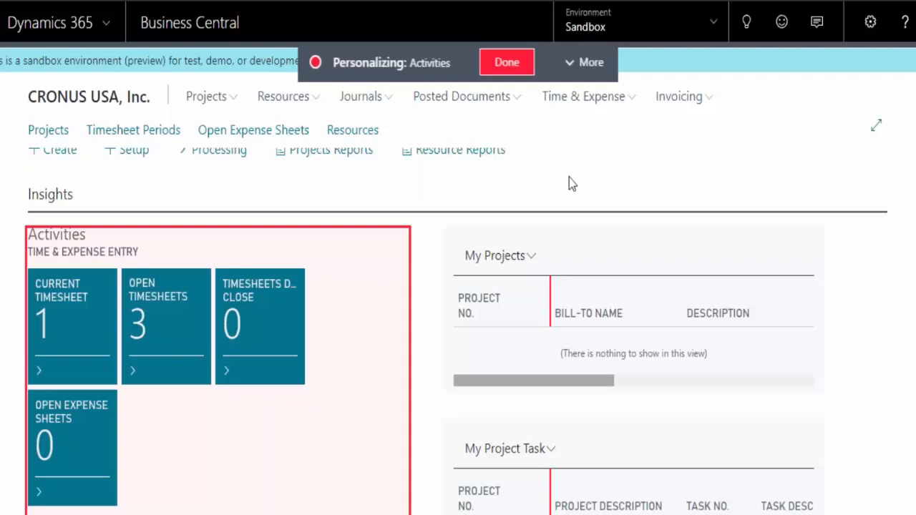
click(594, 64)
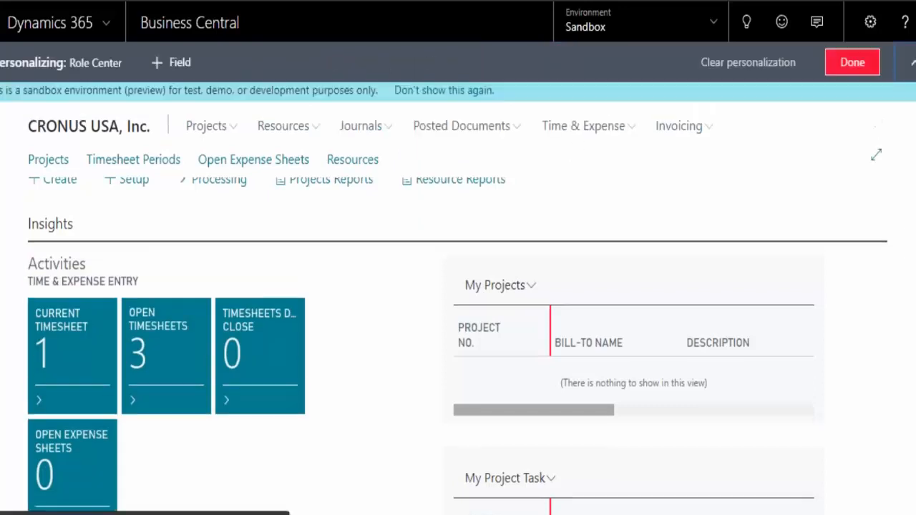
click(913, 62)
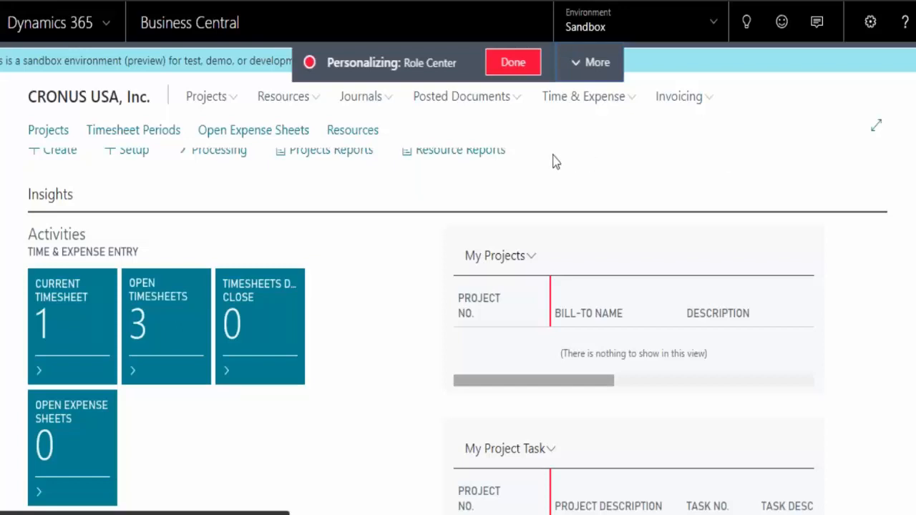
click(513, 63)
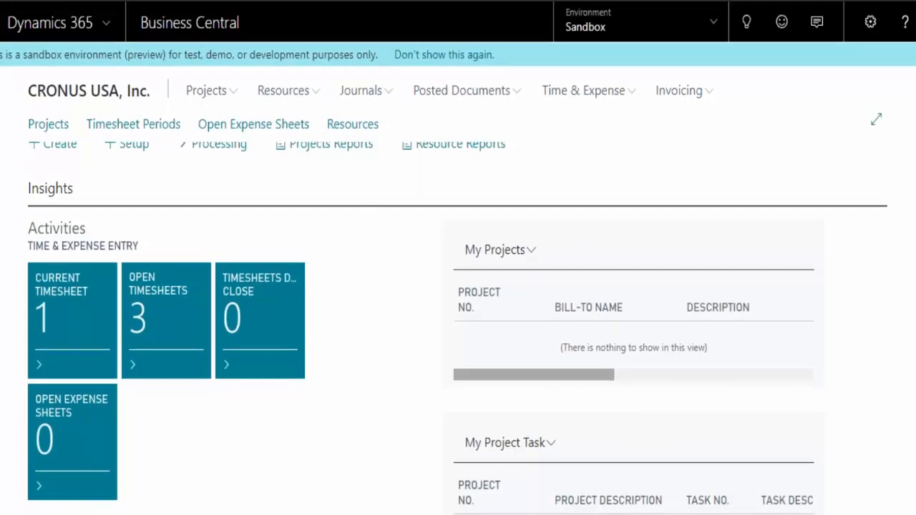
Look over the Project Executive home page and start the Create Project Wizard
scroll(458, 322, down, 5)
scroll(458, 322, up, 2)
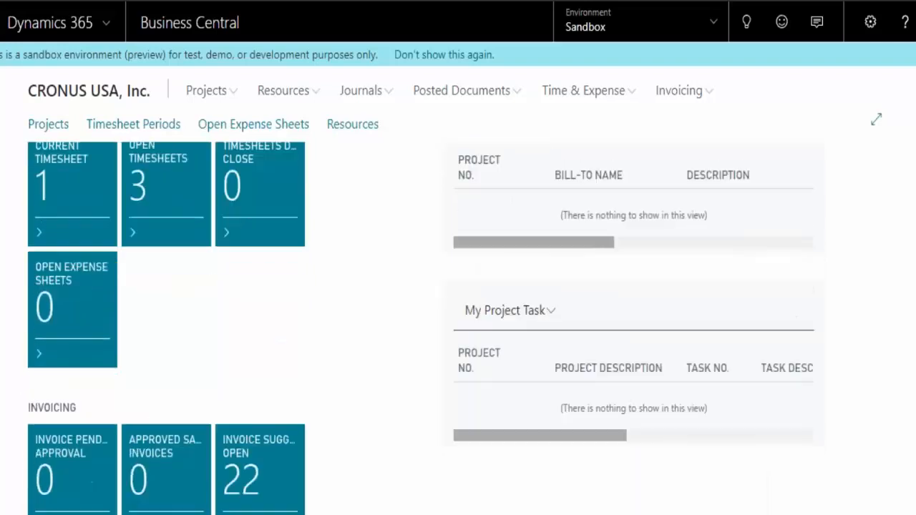
scroll(672, 201, up, 3)
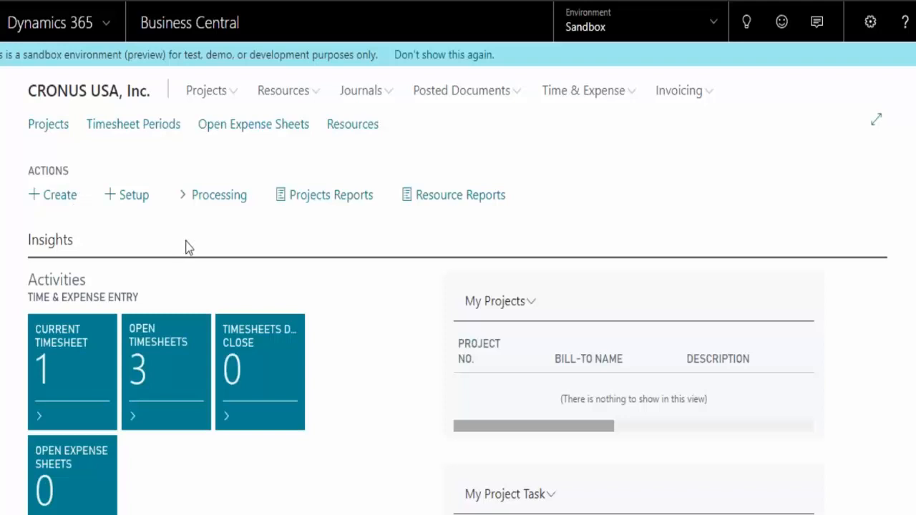
click(63, 202)
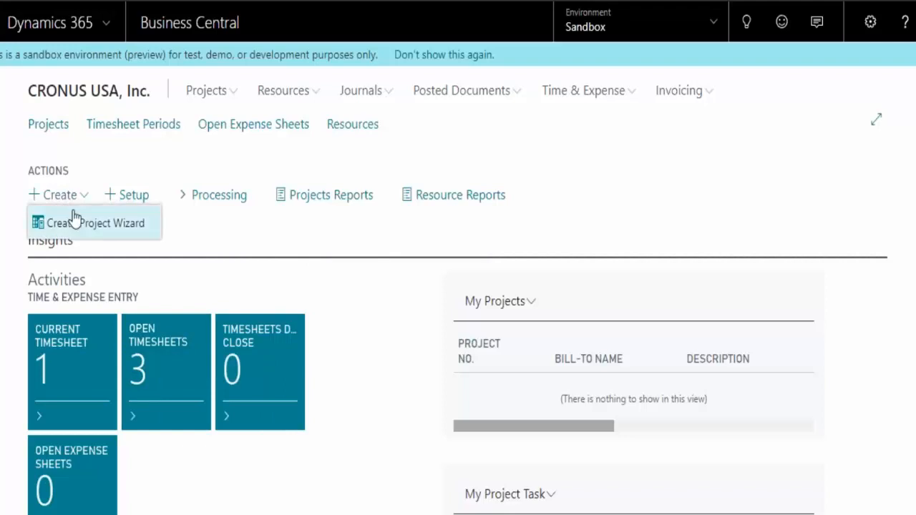
click(95, 223)
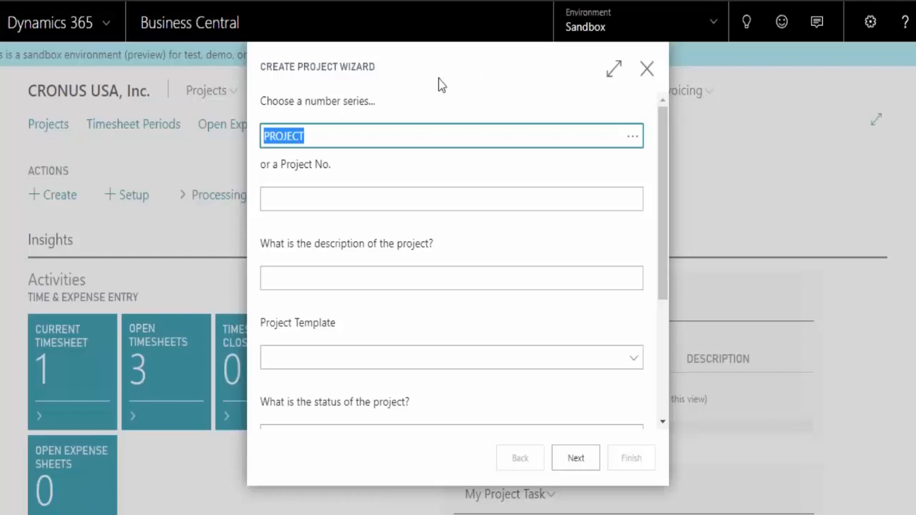
Look up the available number series for the new project, and close the list without choosing one
click(368, 139)
click(633, 140)
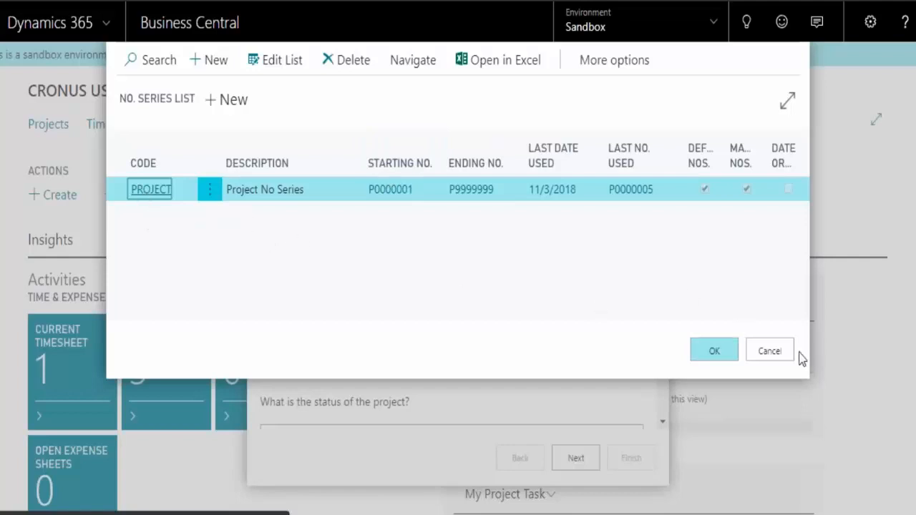
click(770, 351)
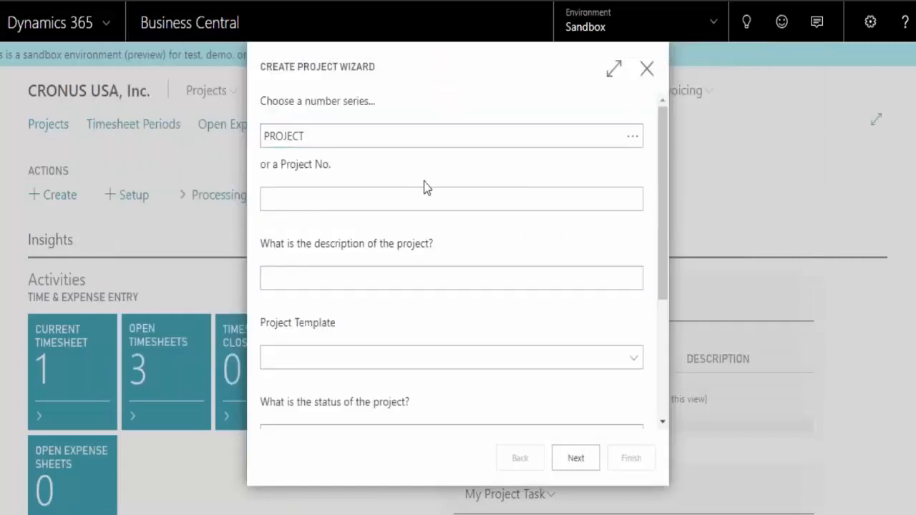
click(407, 197)
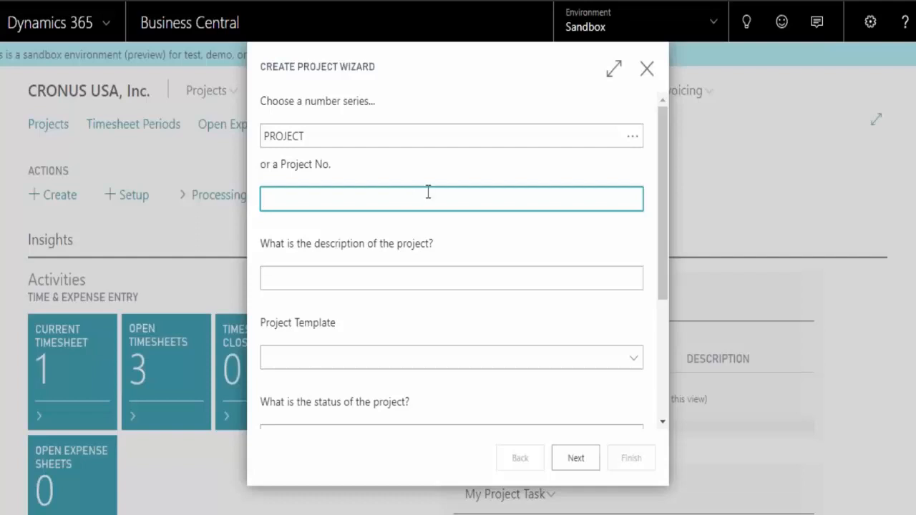
Enter "Test RF" as the project description and check the available project templates without choosing one
drag(662, 163, 659, 199)
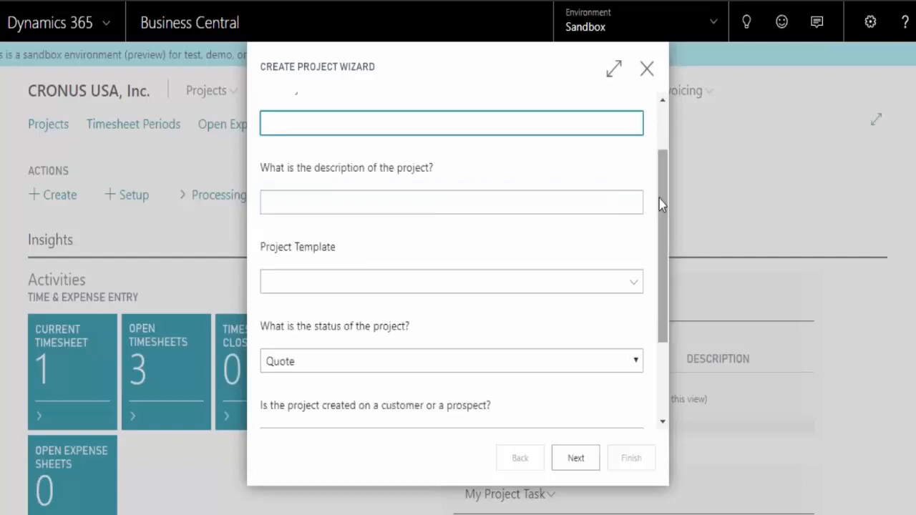
click(389, 204)
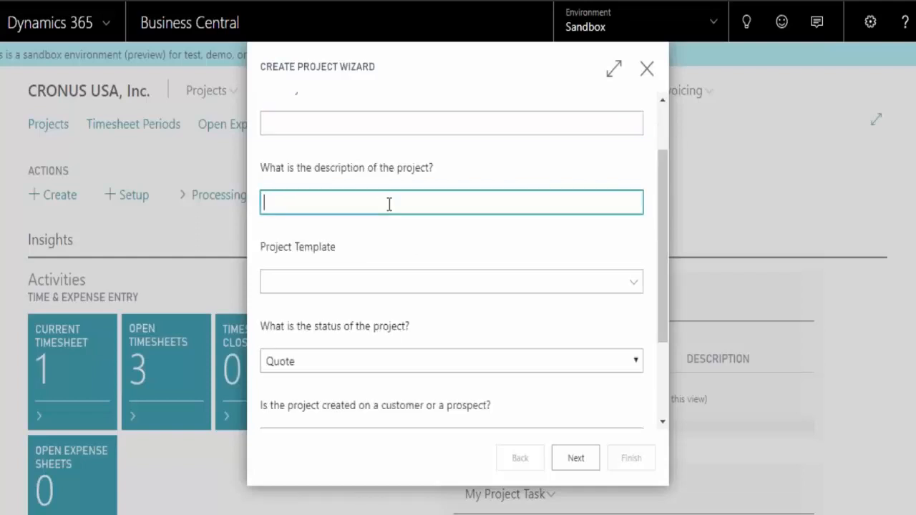
text(Test RF)
click(442, 285)
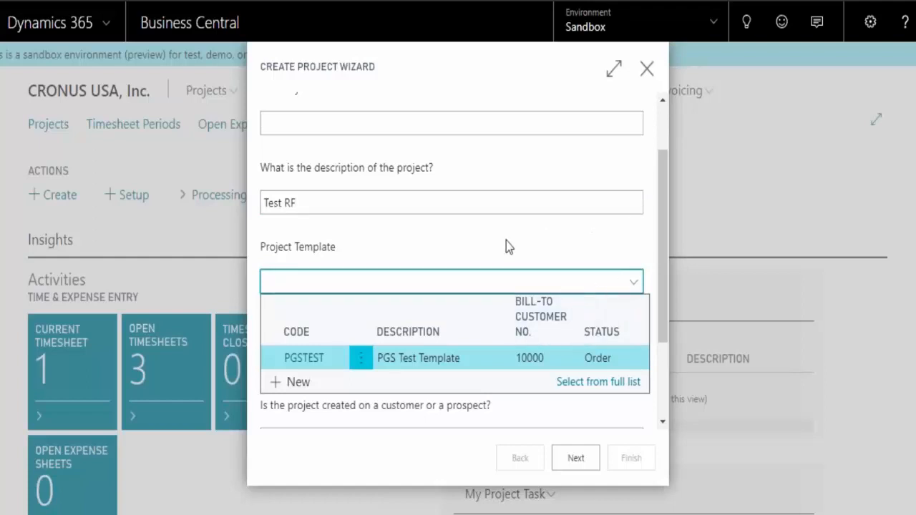
click(396, 244)
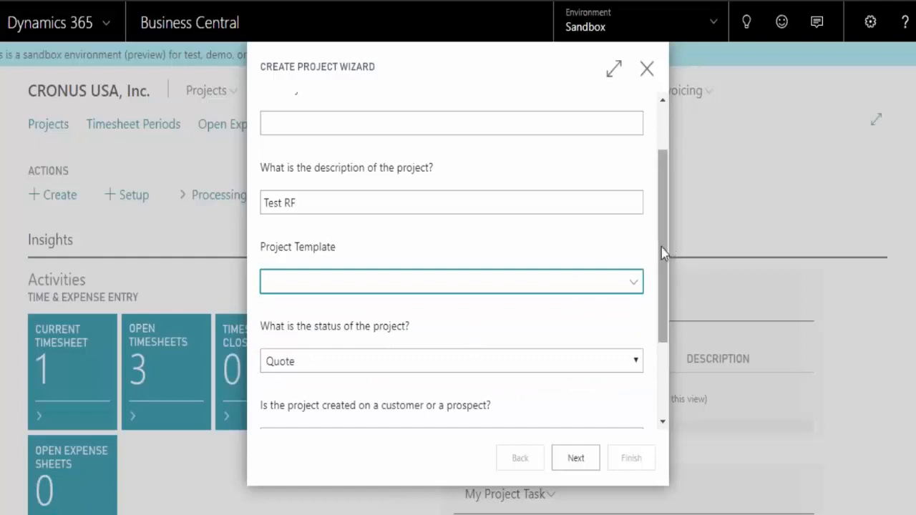
Check the project status options, keeping Quote, and choose Customer as what the project is created on
drag(661, 248, 669, 343)
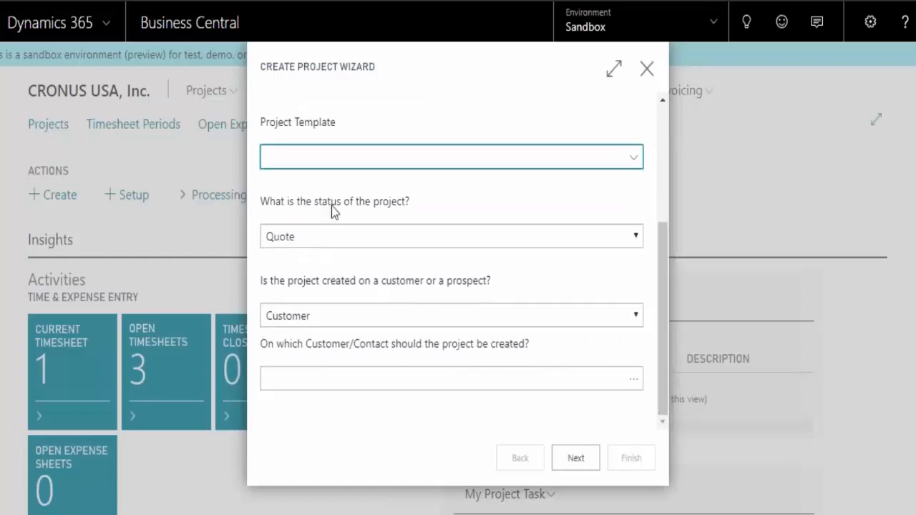
click(637, 237)
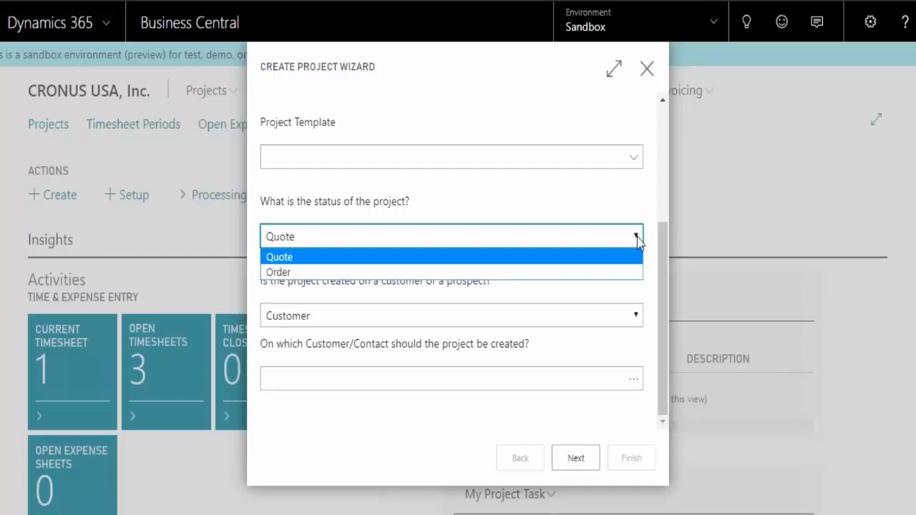
click(541, 193)
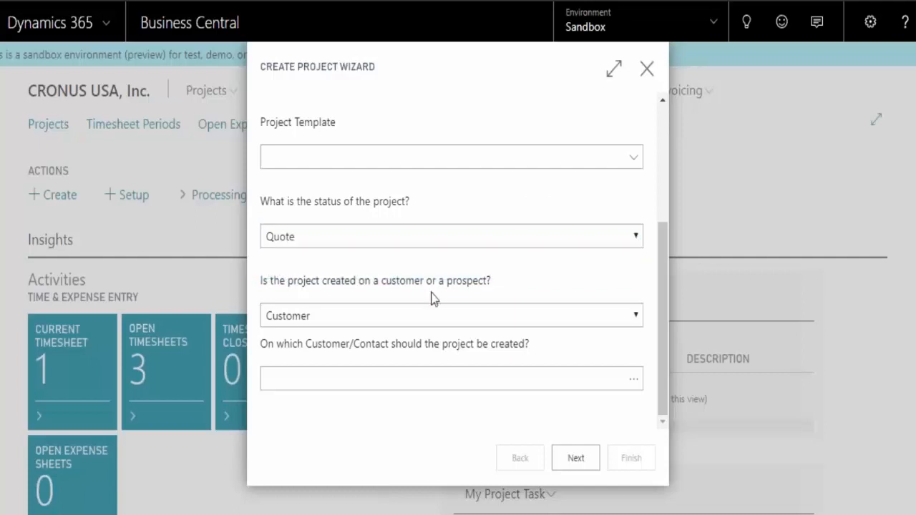
click(636, 317)
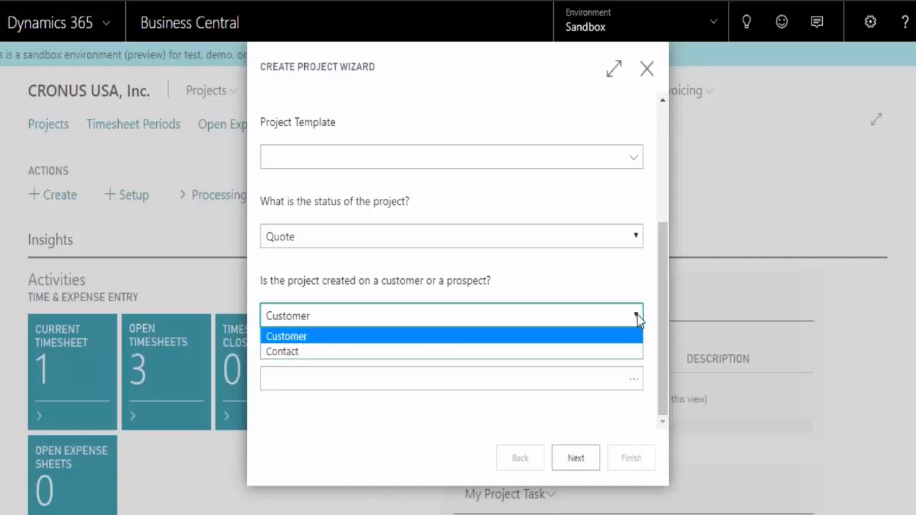
click(386, 338)
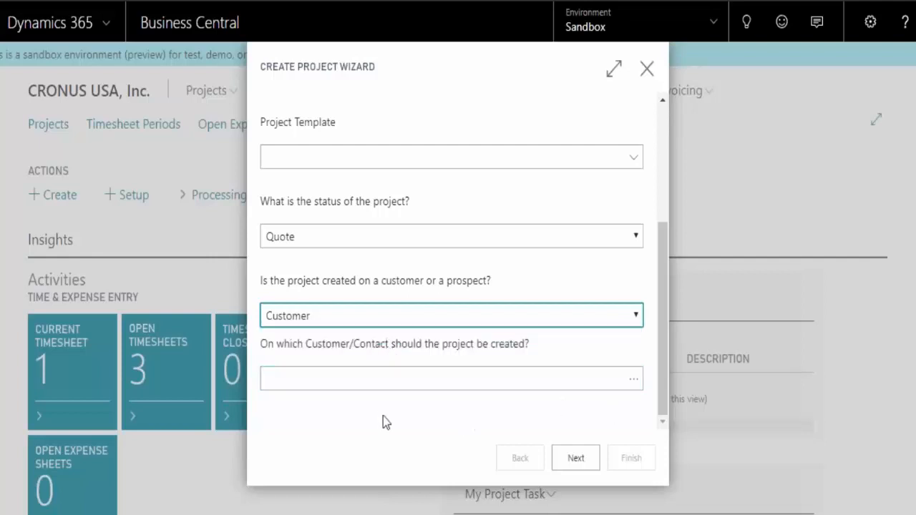
Select Alpine Ski House as the project's customer, and accept the default posting group, dates and discounts
click(378, 379)
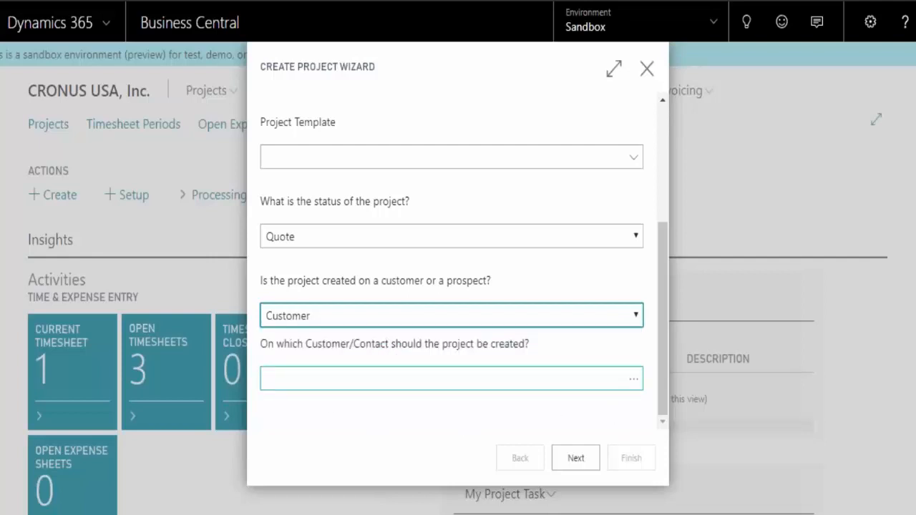
click(387, 378)
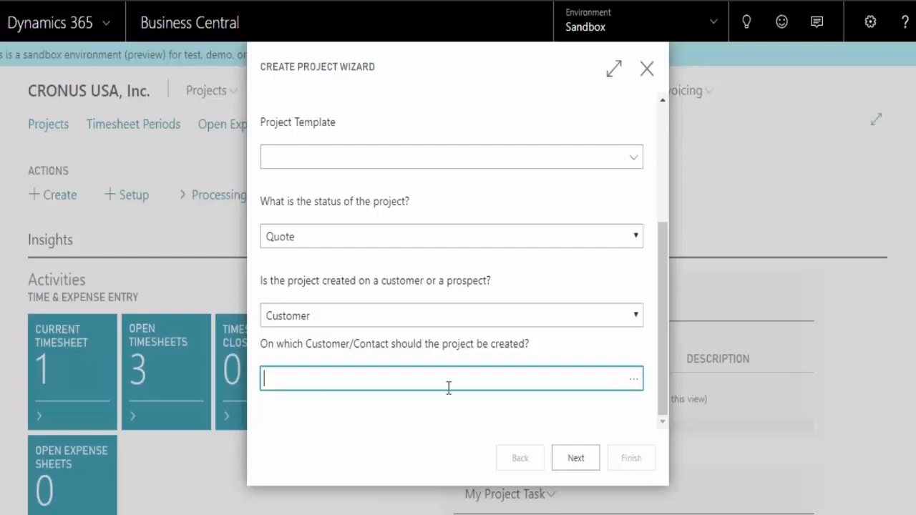
click(631, 381)
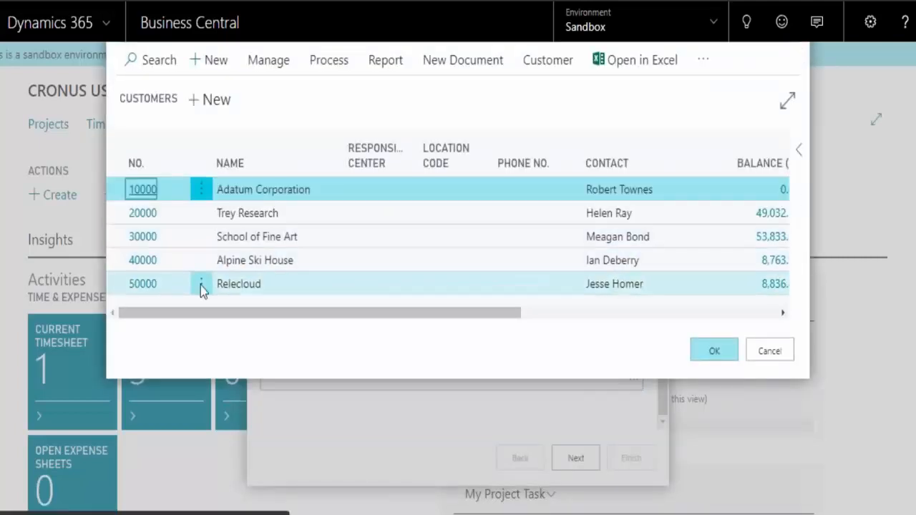
click(142, 260)
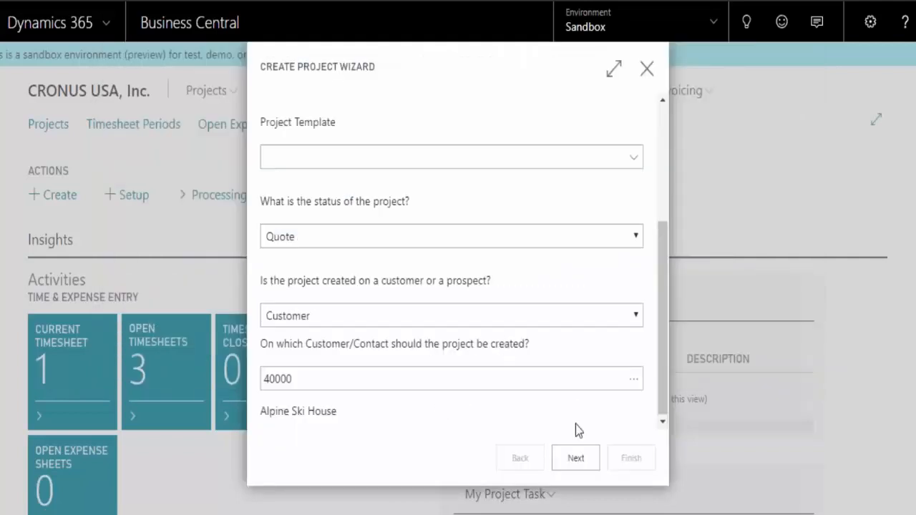
click(575, 461)
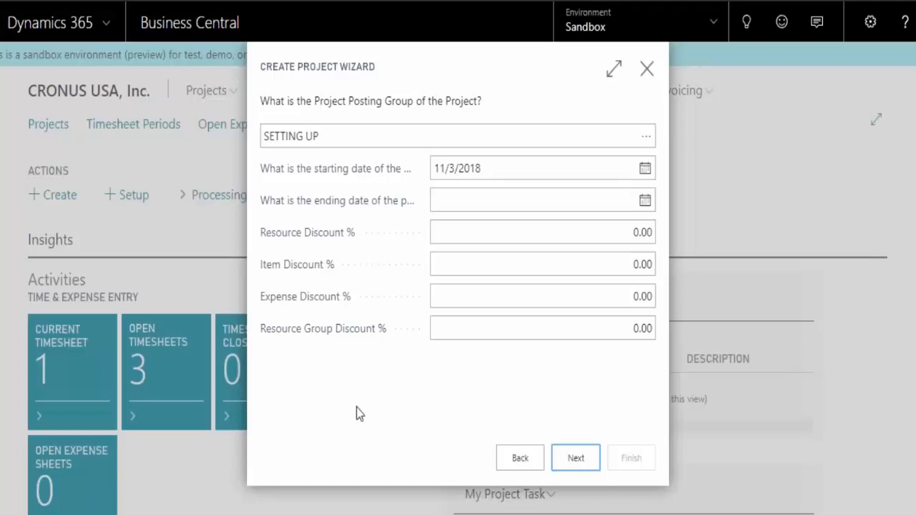
click(580, 468)
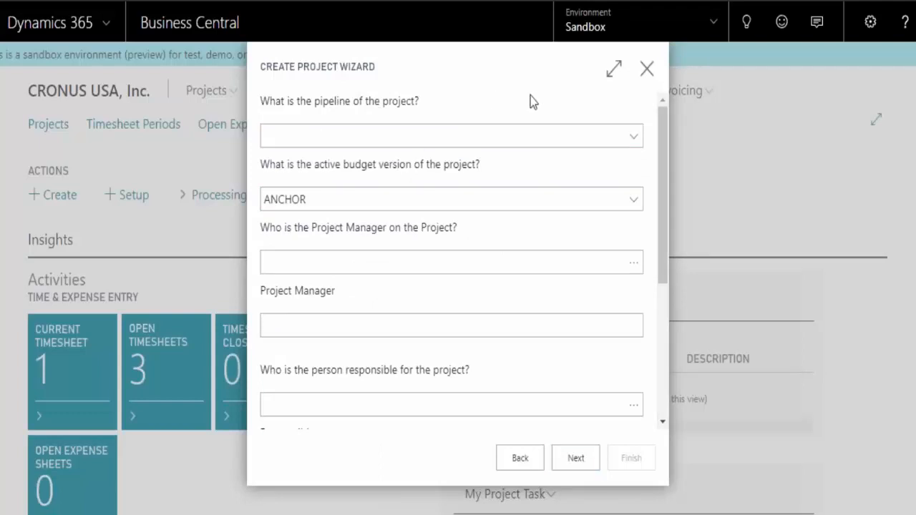
Check the available pipeline stages and the resources offered as project manager without choosing any
click(634, 140)
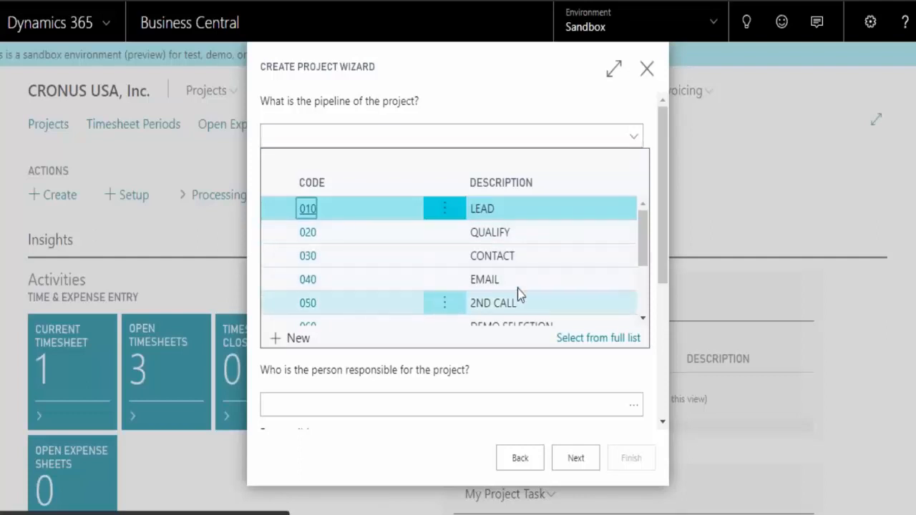
key(Escape)
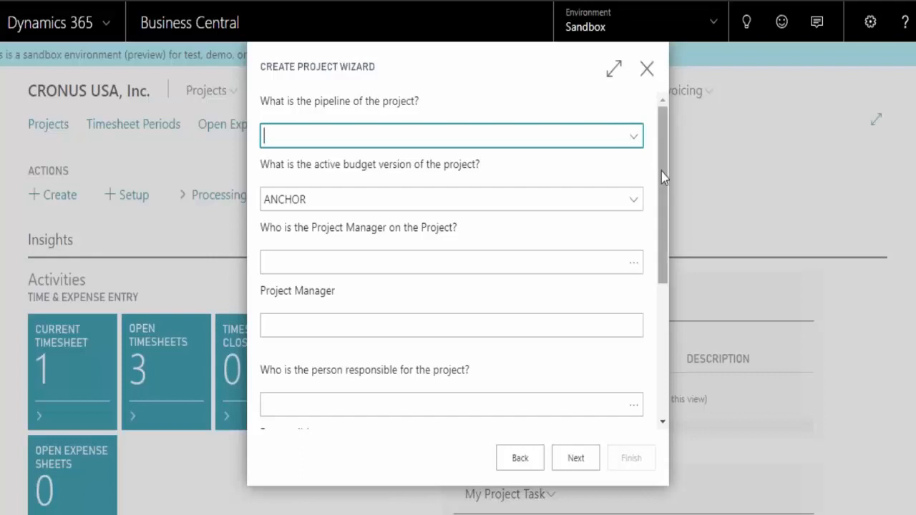
drag(661, 177, 666, 202)
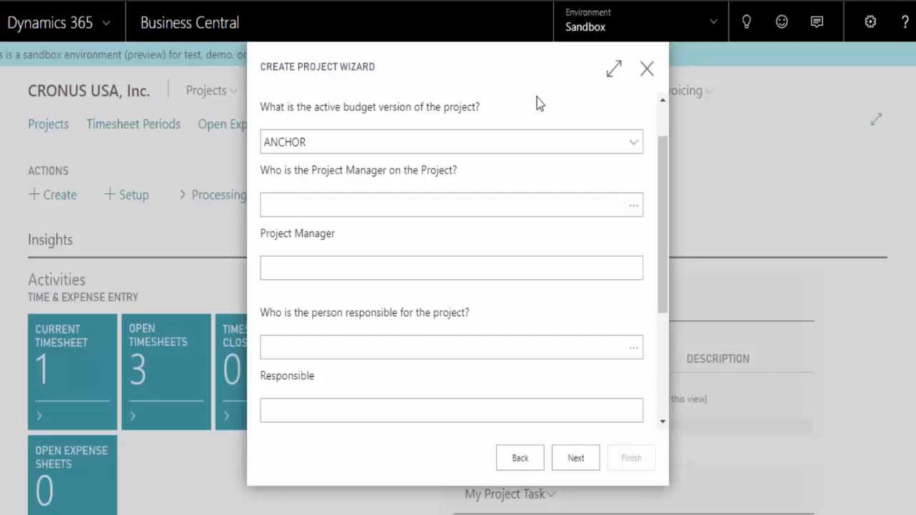
scroll(536, 103, down, 1)
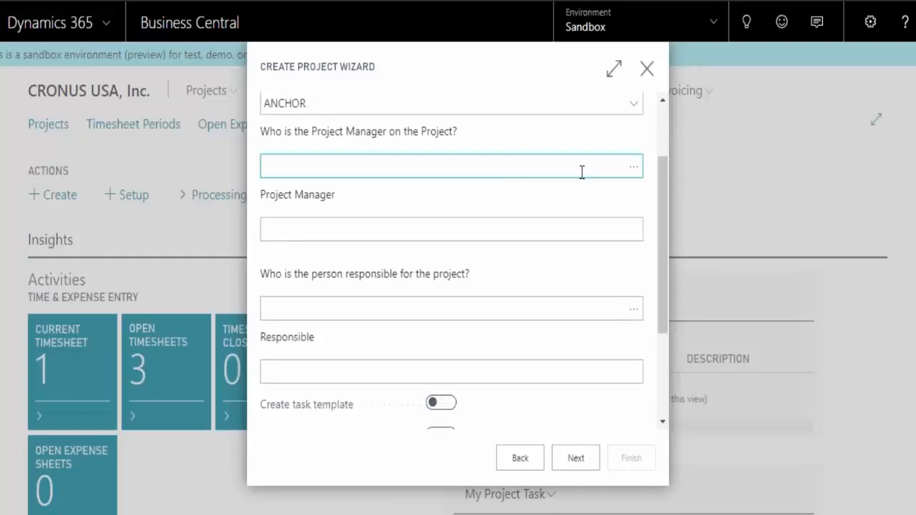
click(634, 168)
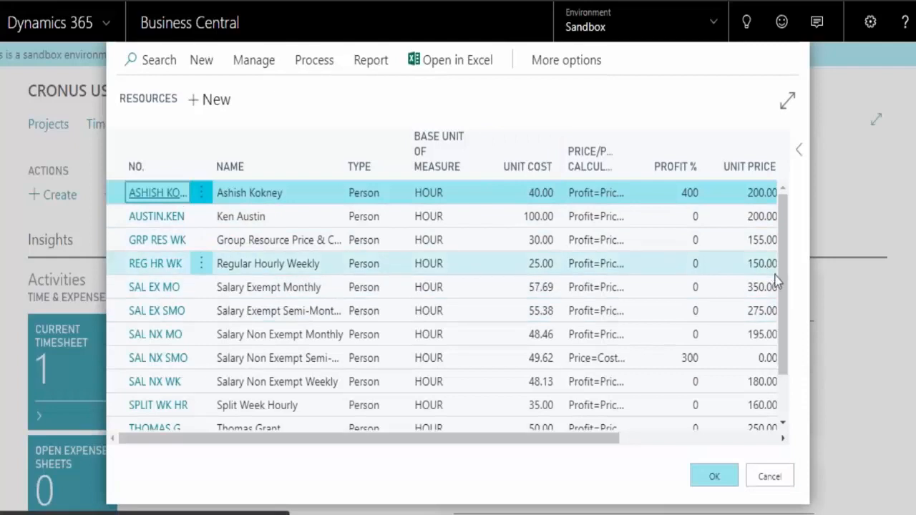
click(769, 476)
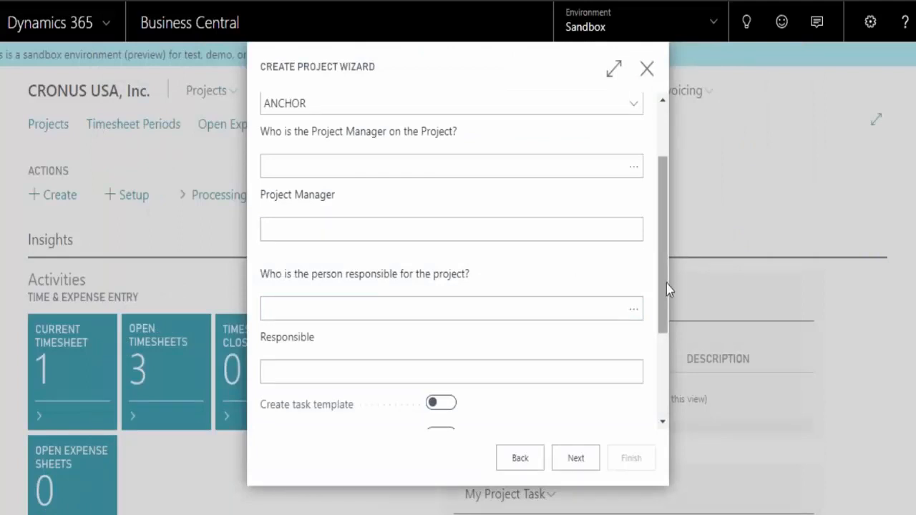
Enable Create task template and Create invoicing setup, and continue to the project's invoice type settings
drag(666, 284, 661, 403)
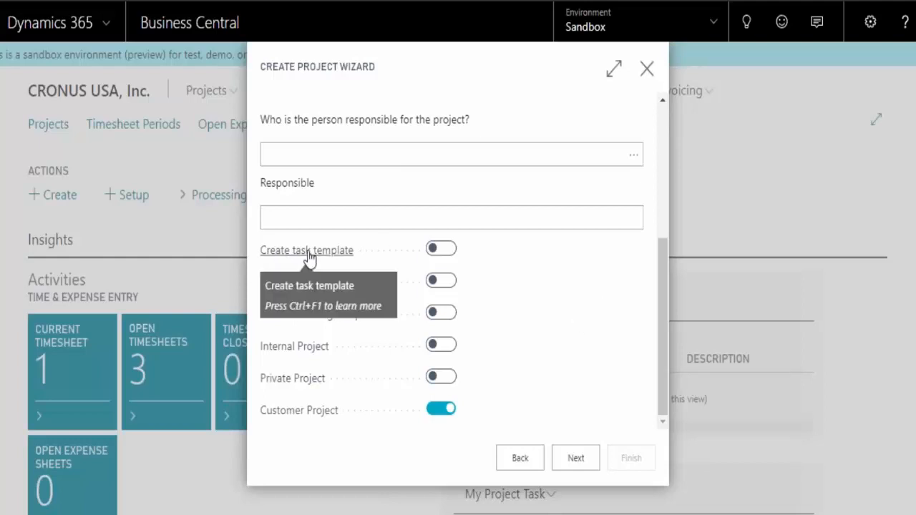
click(444, 256)
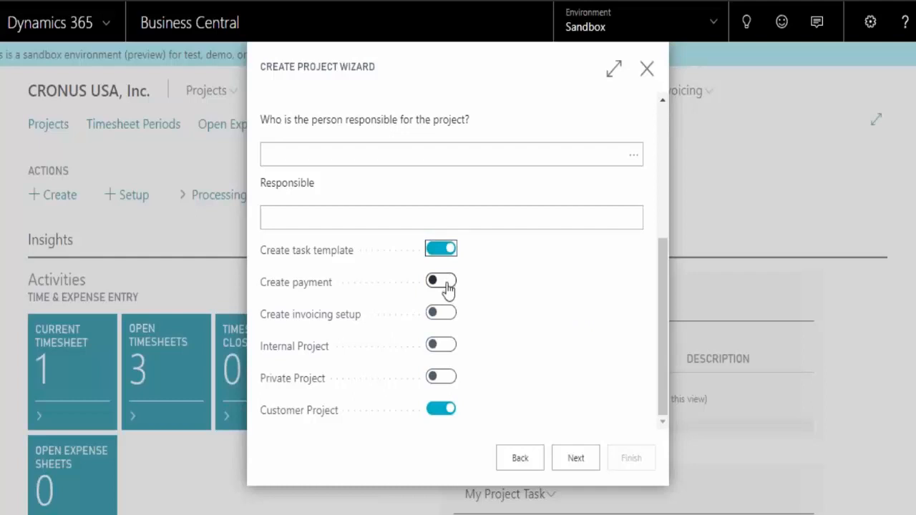
click(449, 318)
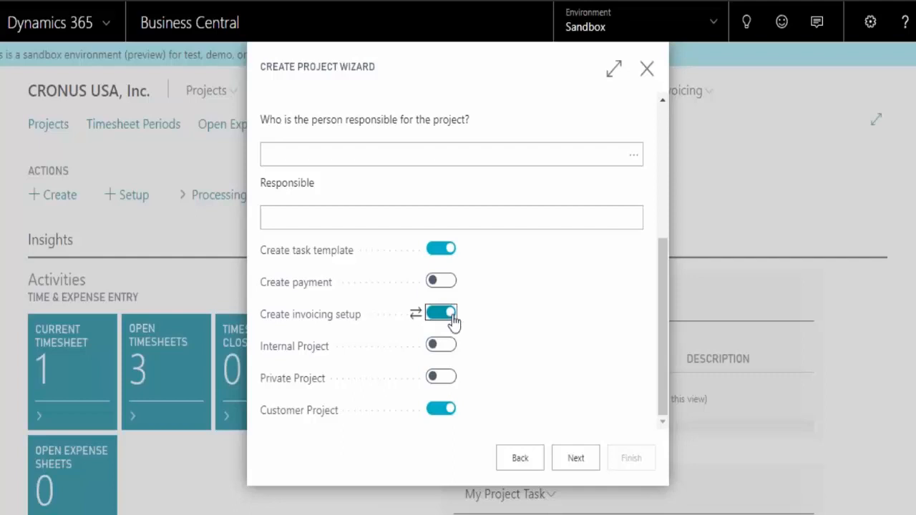
key(Tab)
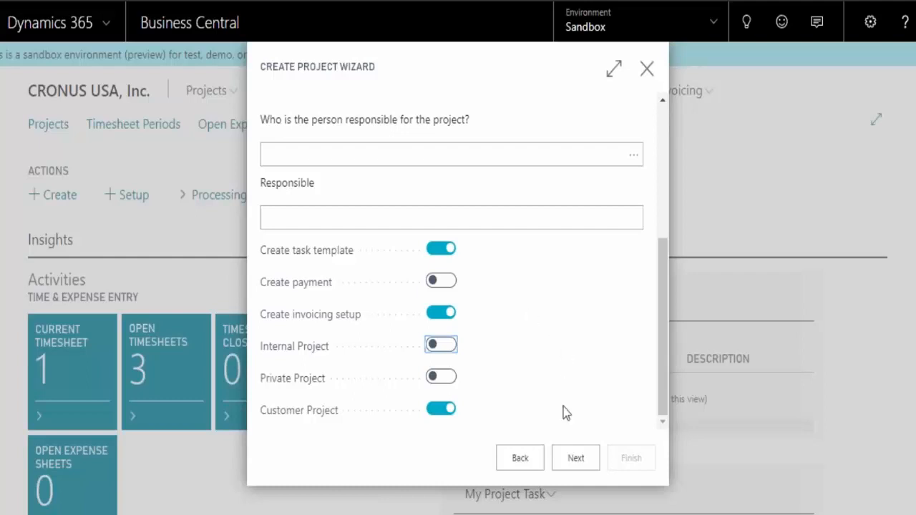
click(574, 459)
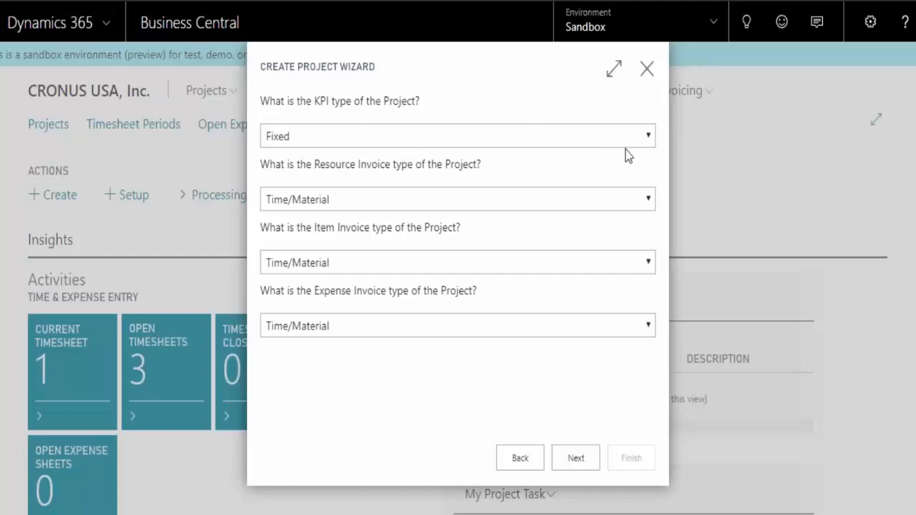
Check the KPI type options, keeping Fixed, and accept Time/Material for the resource, item and expense invoice types
click(647, 139)
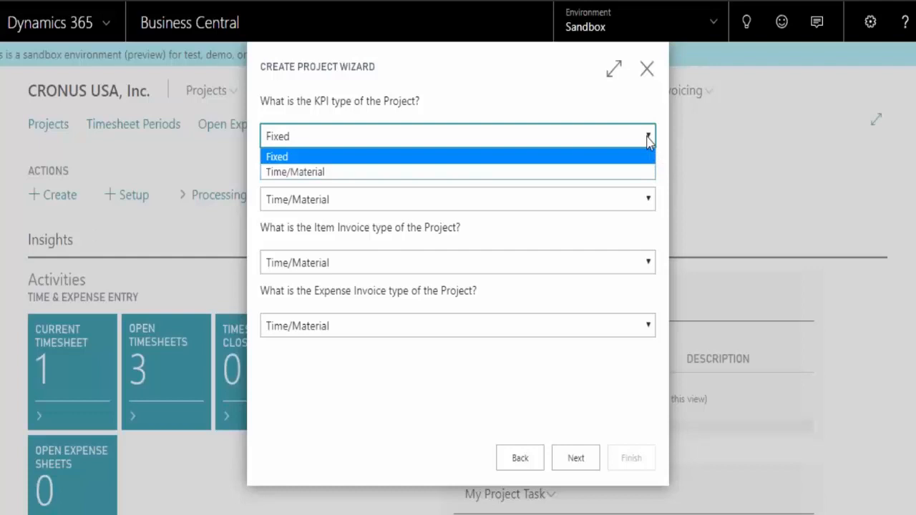
click(573, 226)
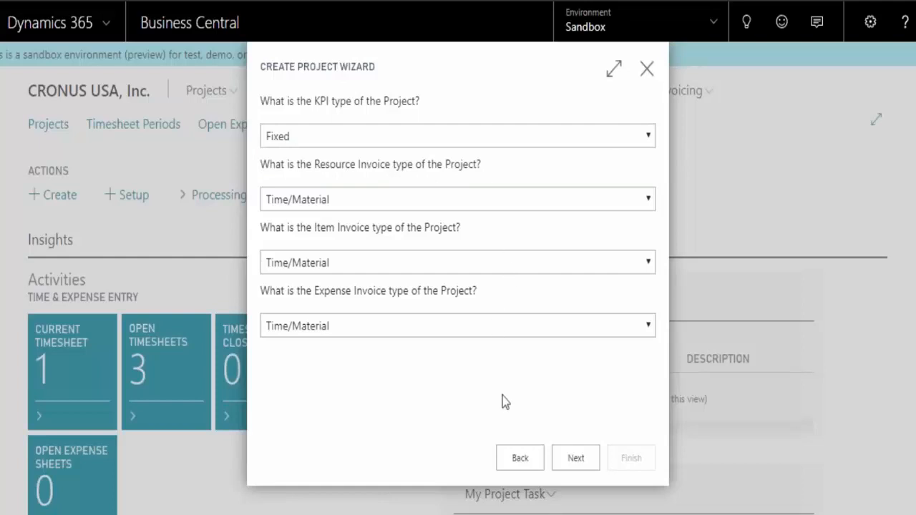
click(576, 460)
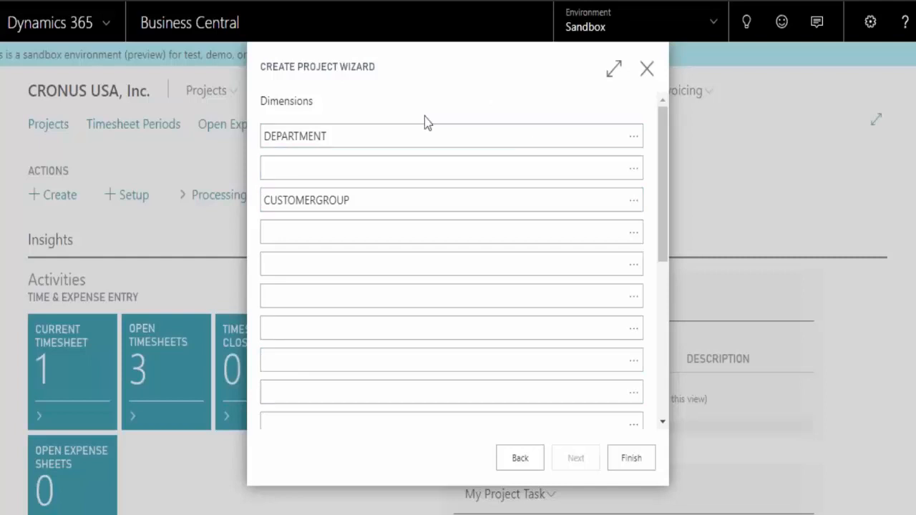
Finish the wizard with the default dimensions, and apply All Tasks from the Software WBS Short task template
click(628, 462)
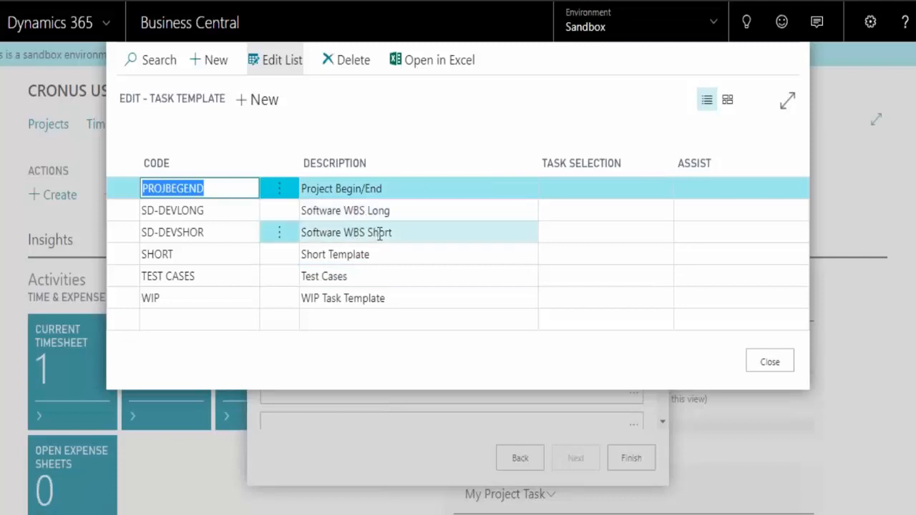
click(563, 237)
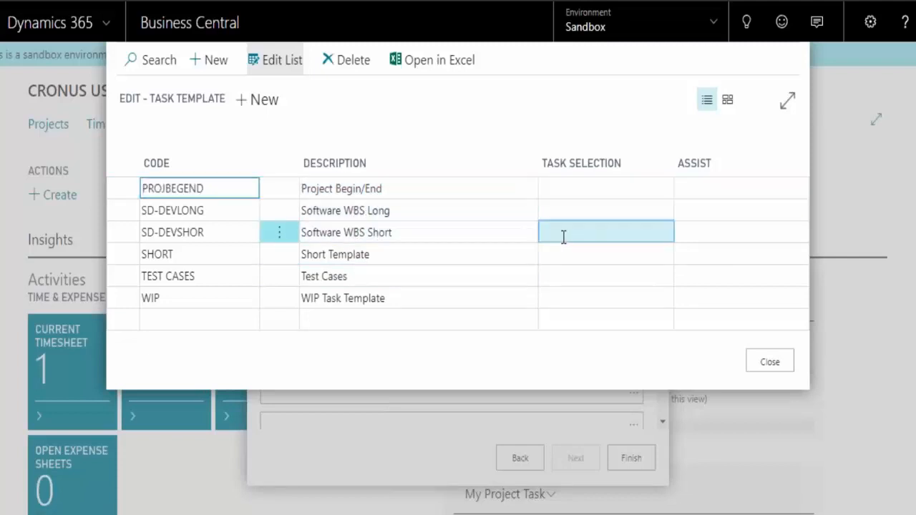
click(667, 234)
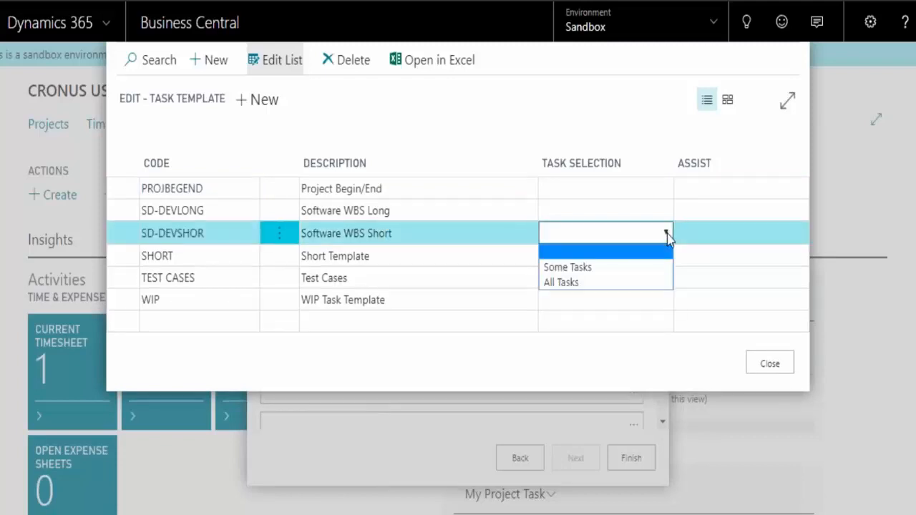
click(606, 283)
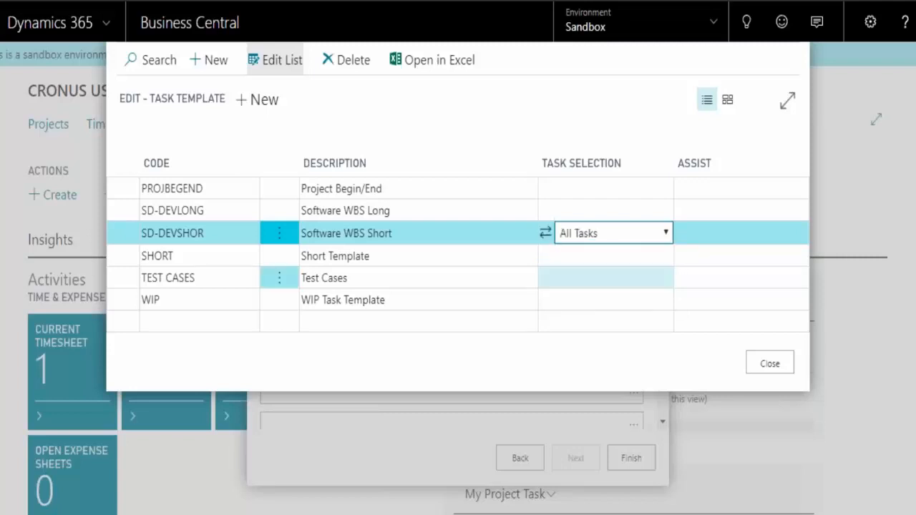
click(775, 364)
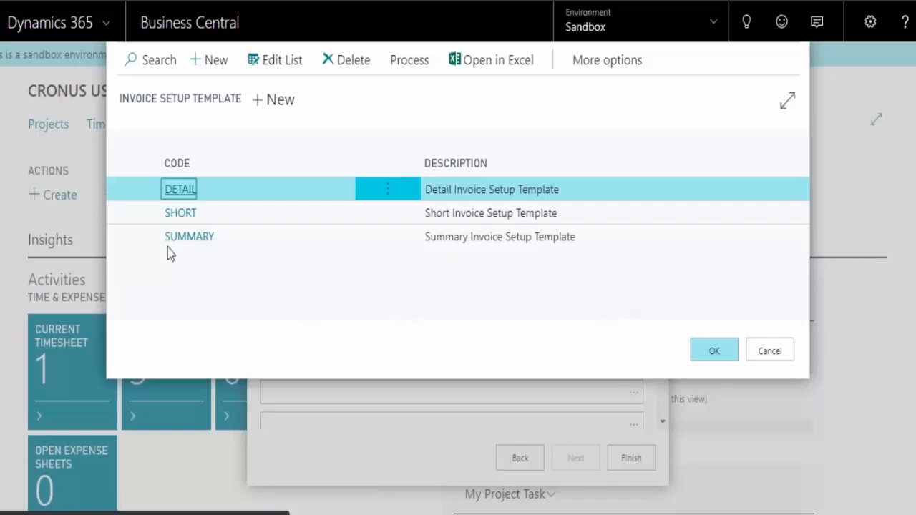
Choose the SUMMARY invoice setup template and acknowledge the project's creation
click(188, 239)
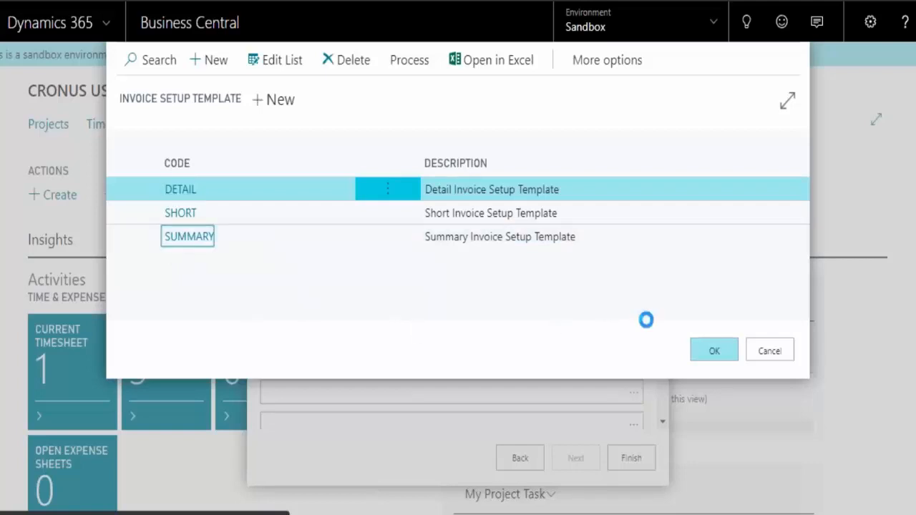
click(686, 351)
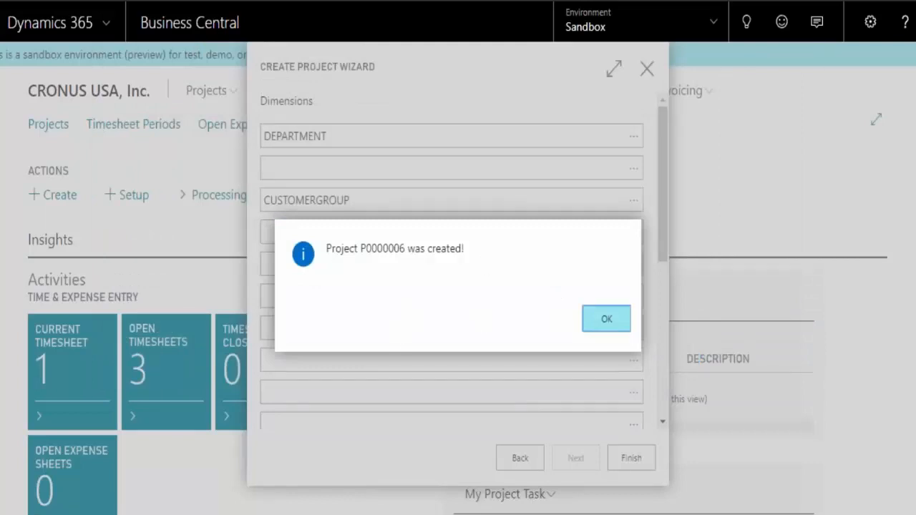
key(Return)
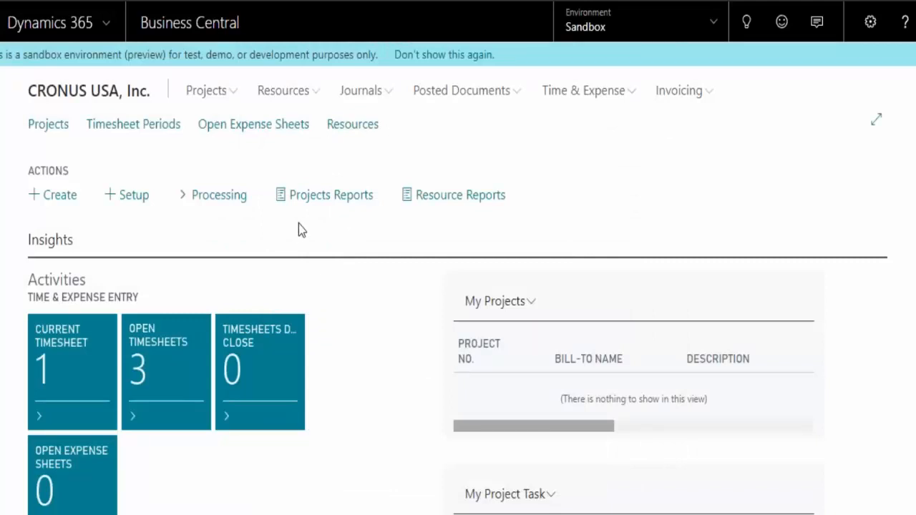
Open the projects list and look over the selected project's customer sales history, statistics and dimensions
click(51, 126)
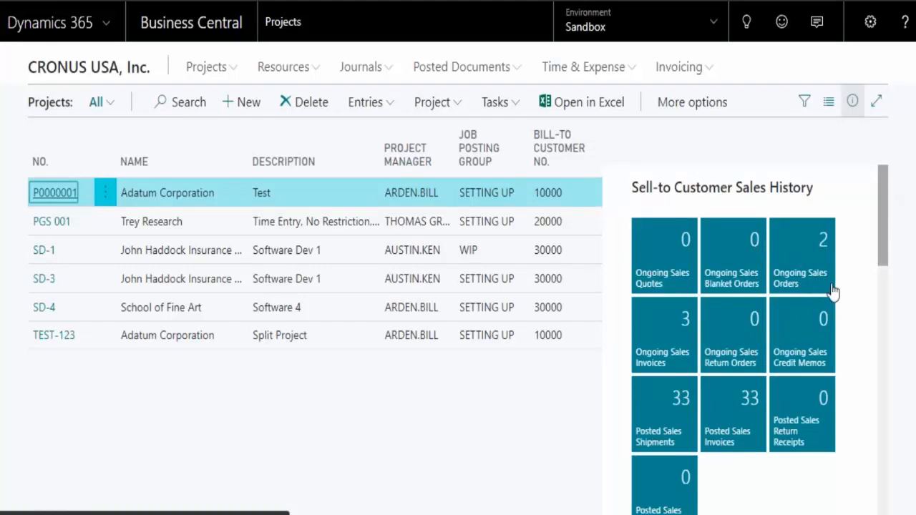
drag(881, 181, 884, 377)
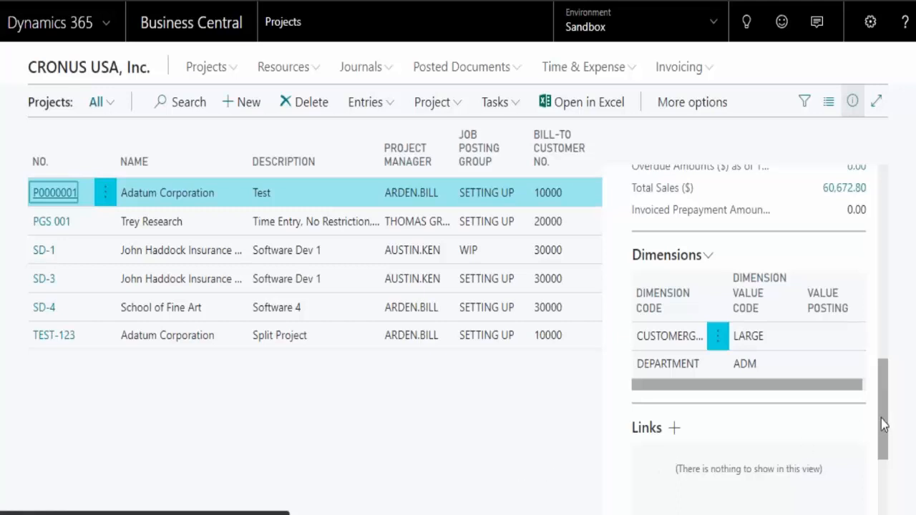
drag(881, 420, 888, 209)
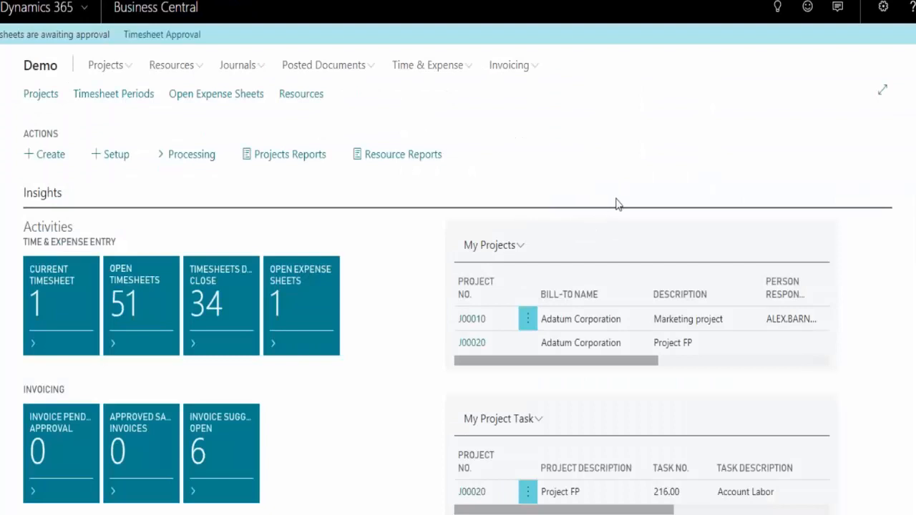
Open the Marketing project's plan from the projects list and examine its tasks' cost, purchase, resource, completion and approval columns
click(47, 99)
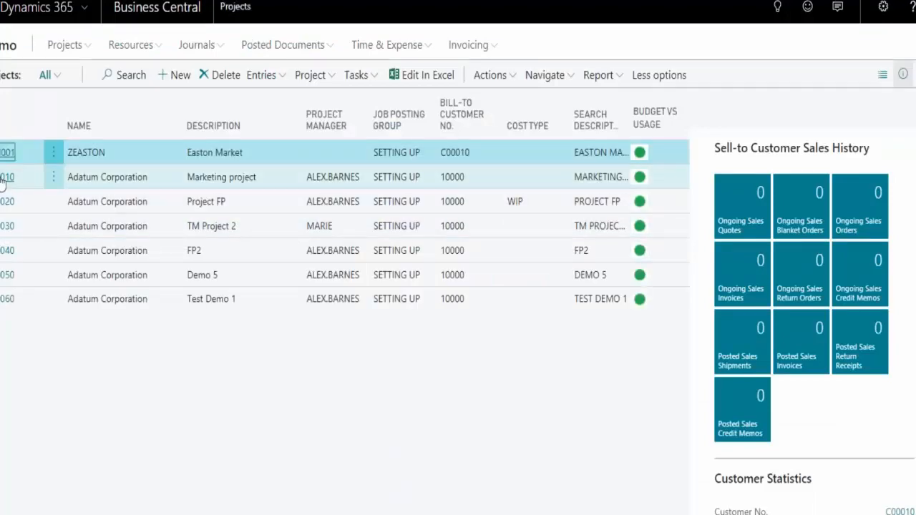
click(6, 179)
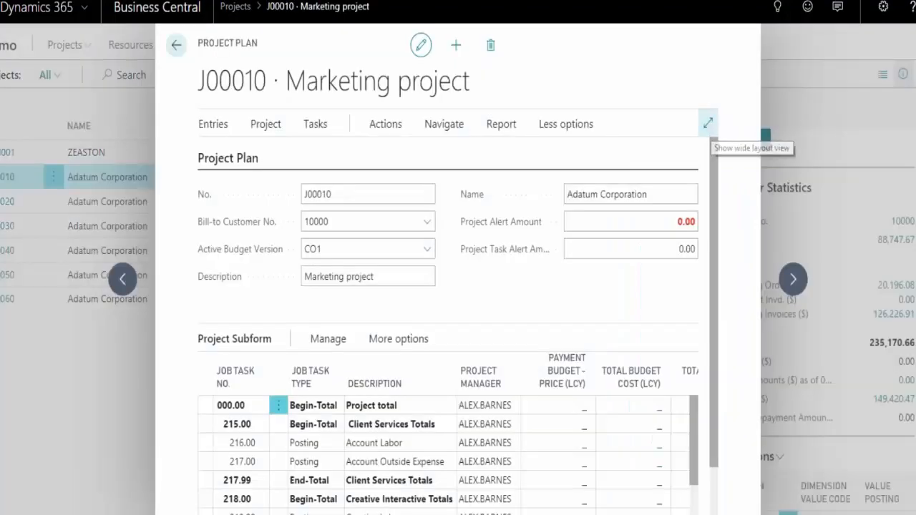
click(708, 124)
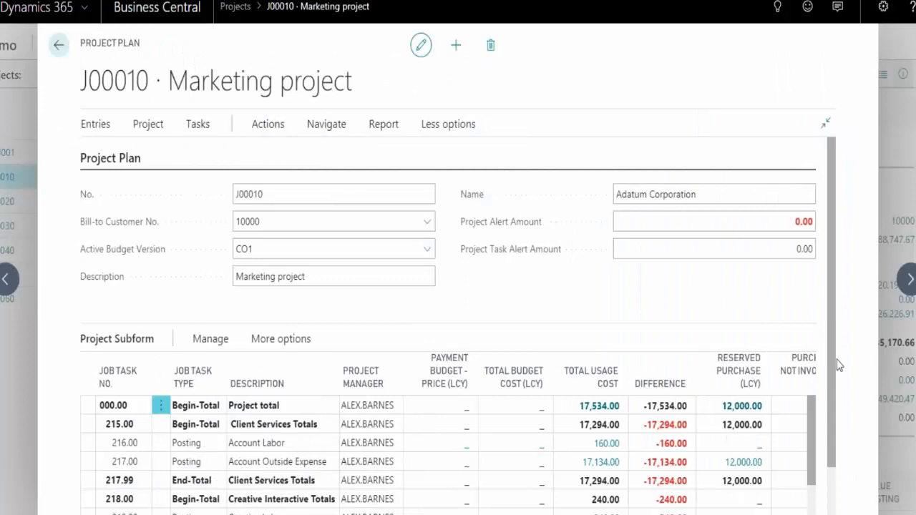
scroll(834, 451, down, 2)
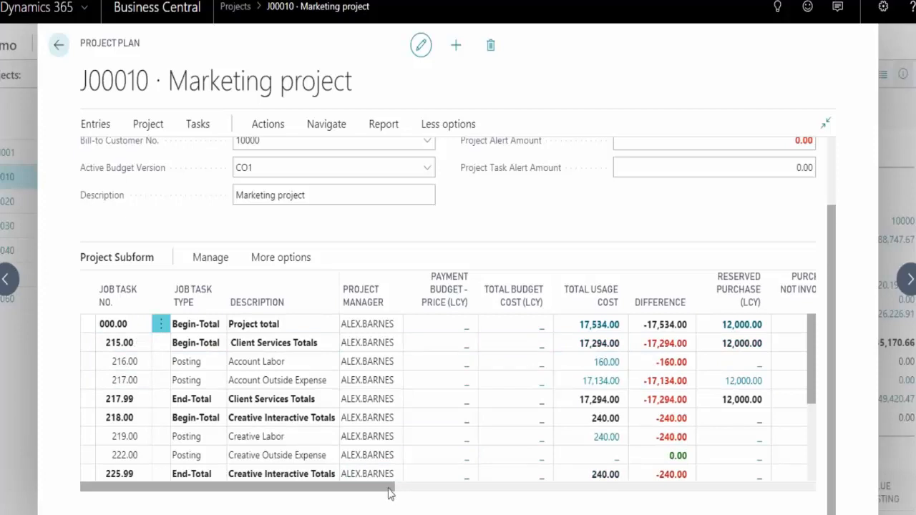
drag(389, 487, 407, 487)
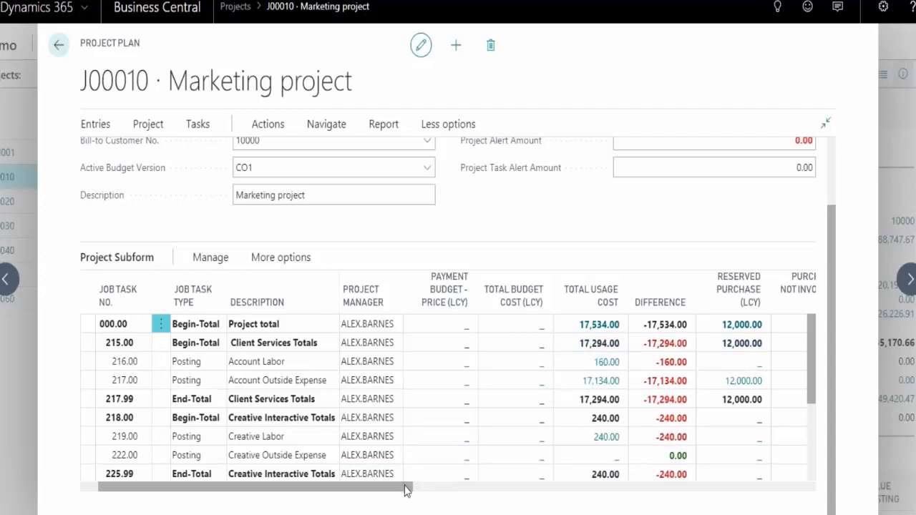
drag(427, 489, 499, 487)
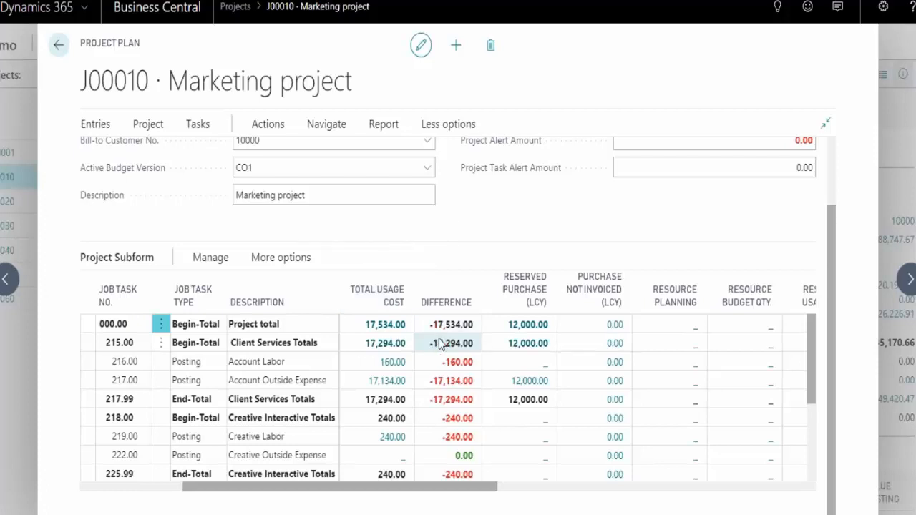
drag(452, 491, 408, 484)
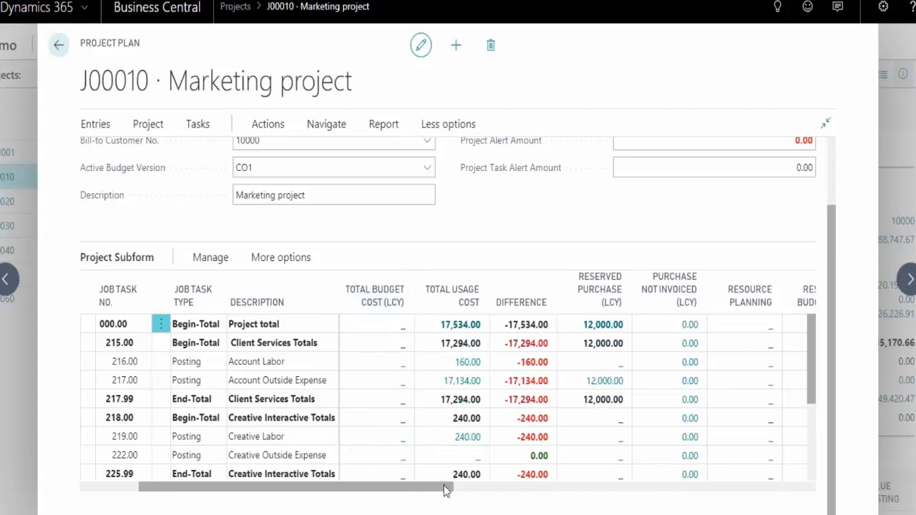
drag(444, 490, 766, 491)
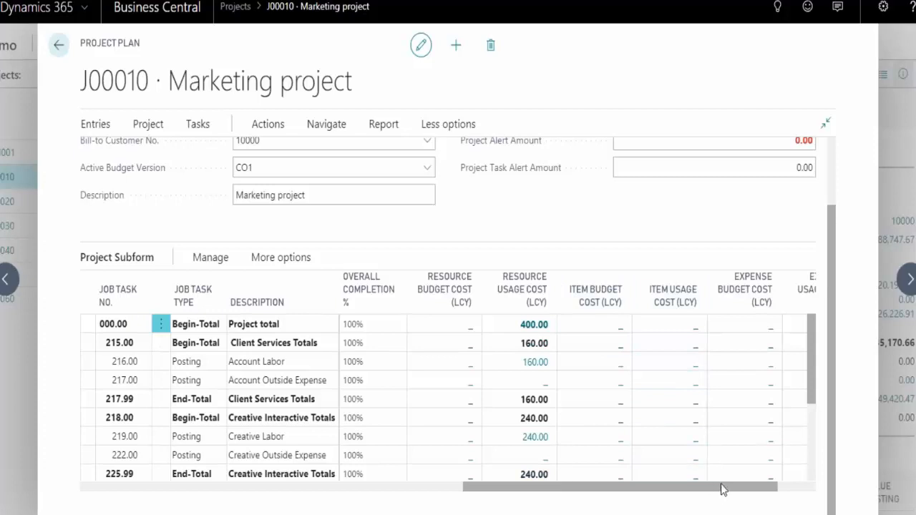
drag(725, 489, 761, 485)
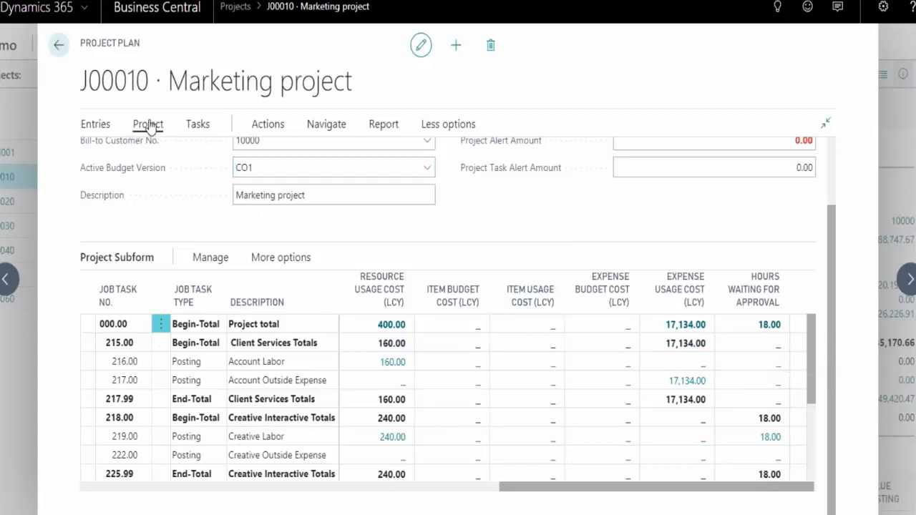
Open the project's Budget Matrix With Capacity and filter it to the first resource in the resource list
click(267, 127)
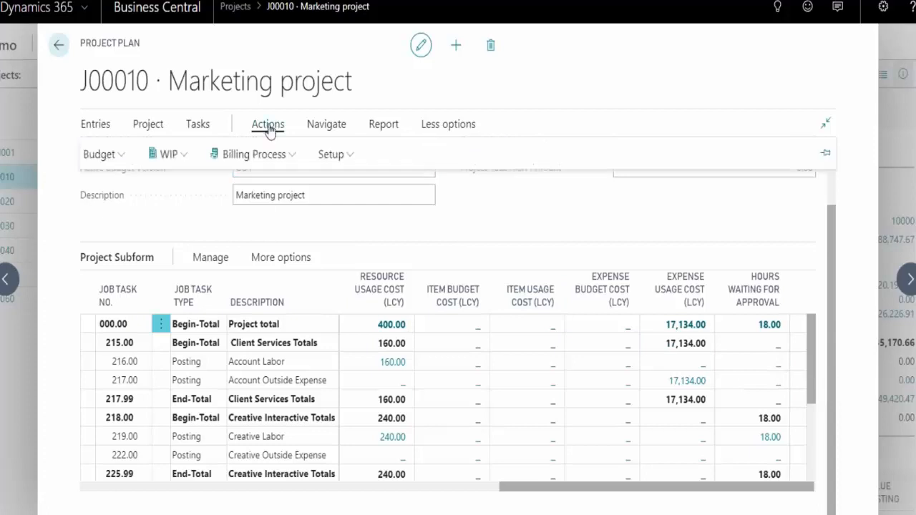
click(116, 156)
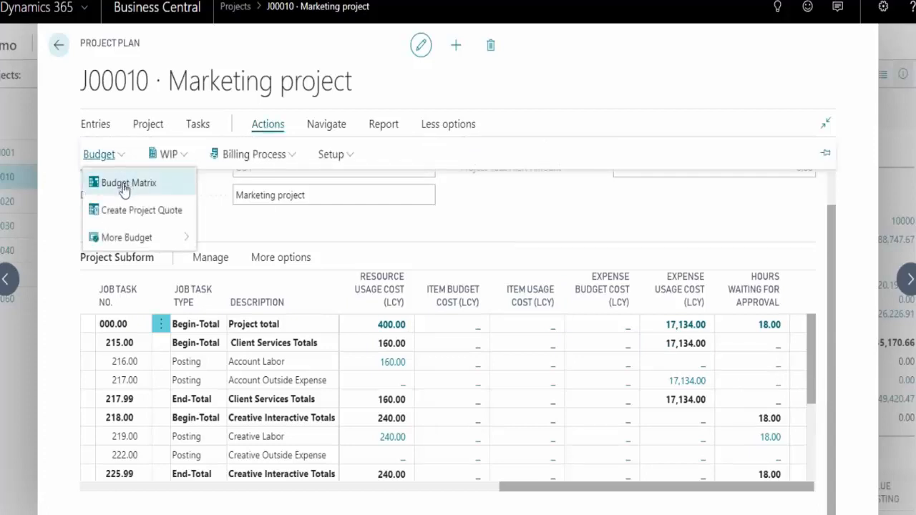
mouse_move(179, 239)
click(236, 241)
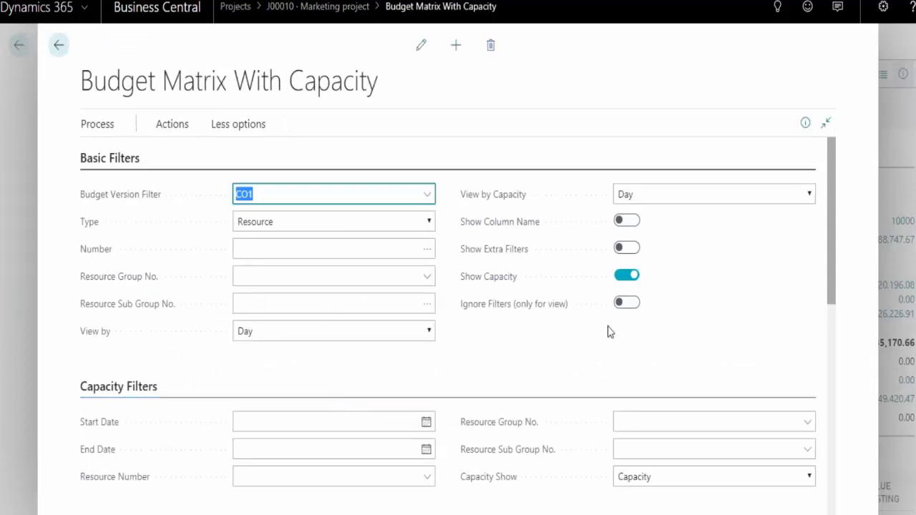
click(427, 251)
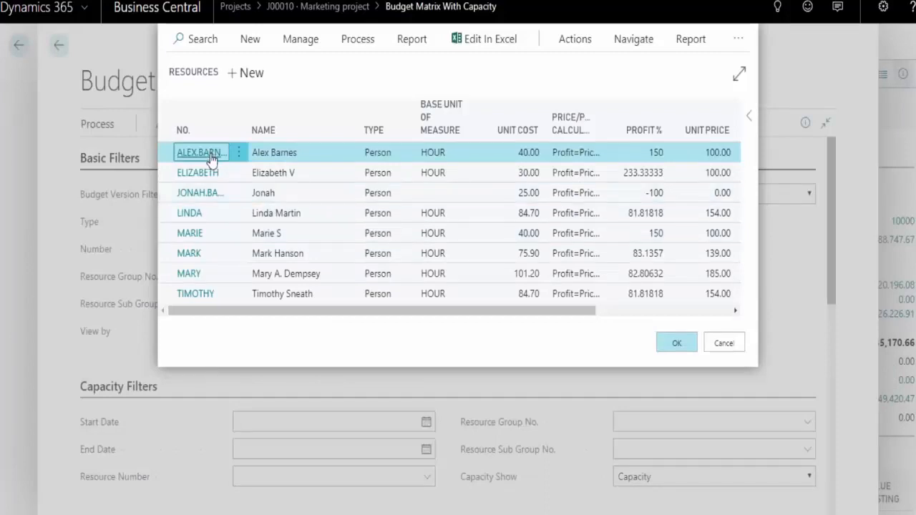
double_click(261, 151)
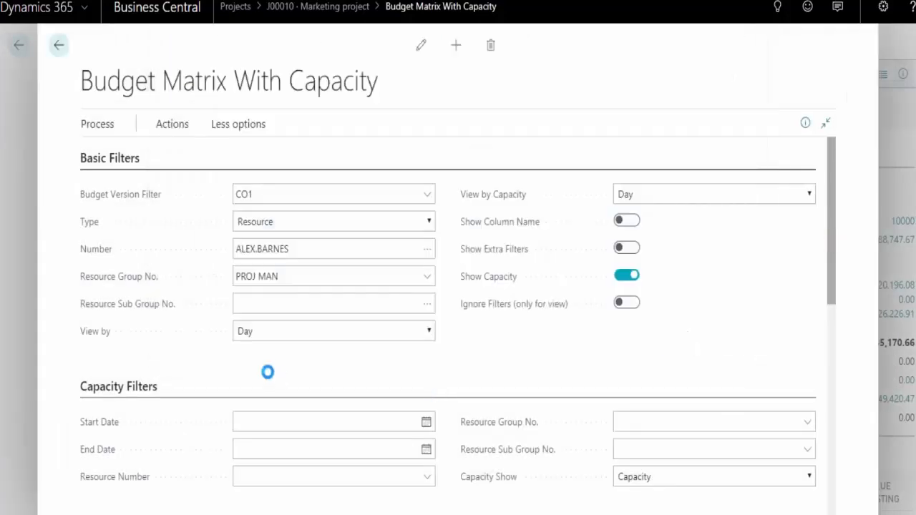
Look over the daily columns of the budget lines and check the View by period options, keeping Day
scroll(268, 372, down, 5)
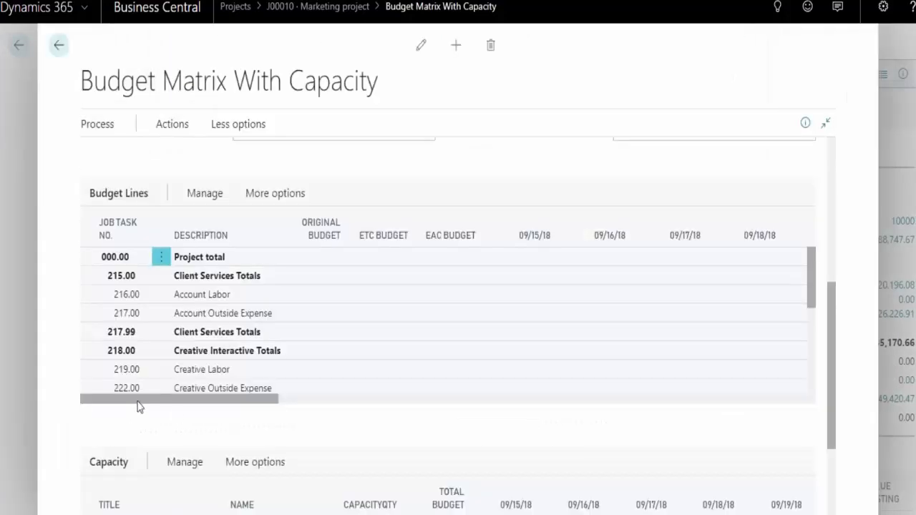
click(528, 274)
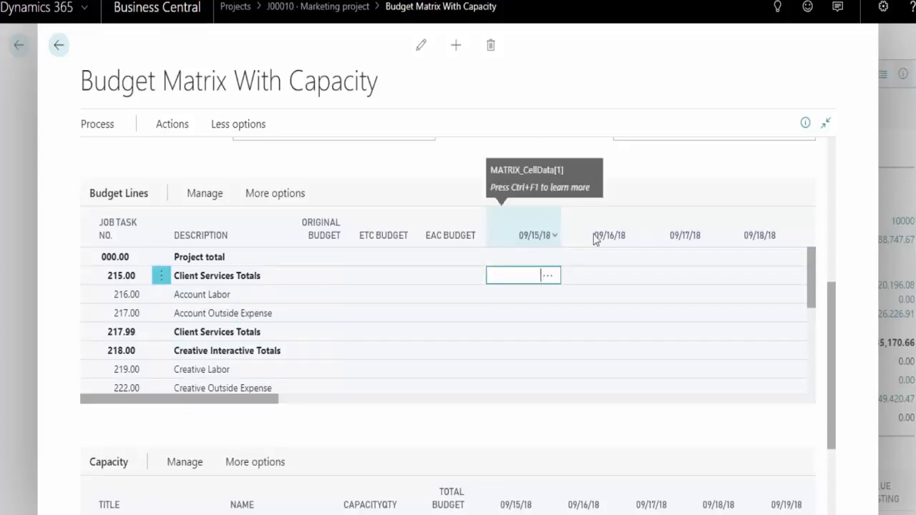
drag(833, 341, 822, 190)
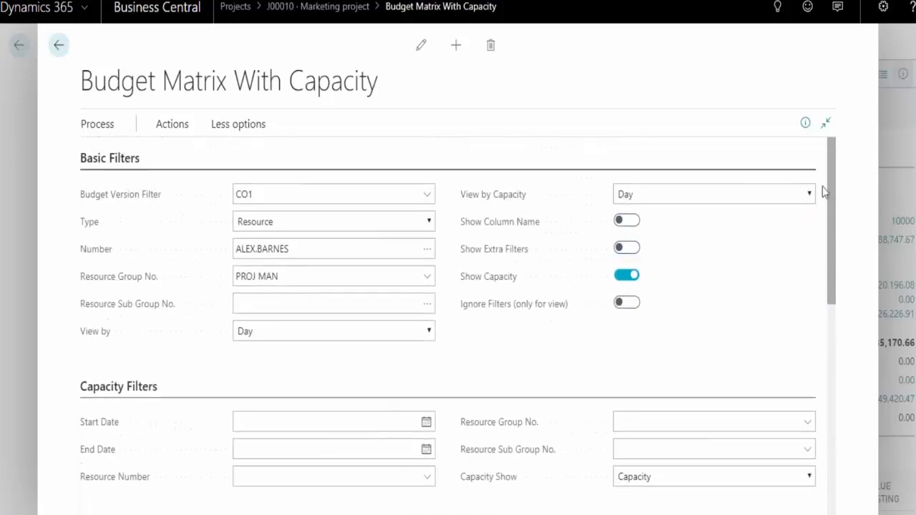
click(429, 332)
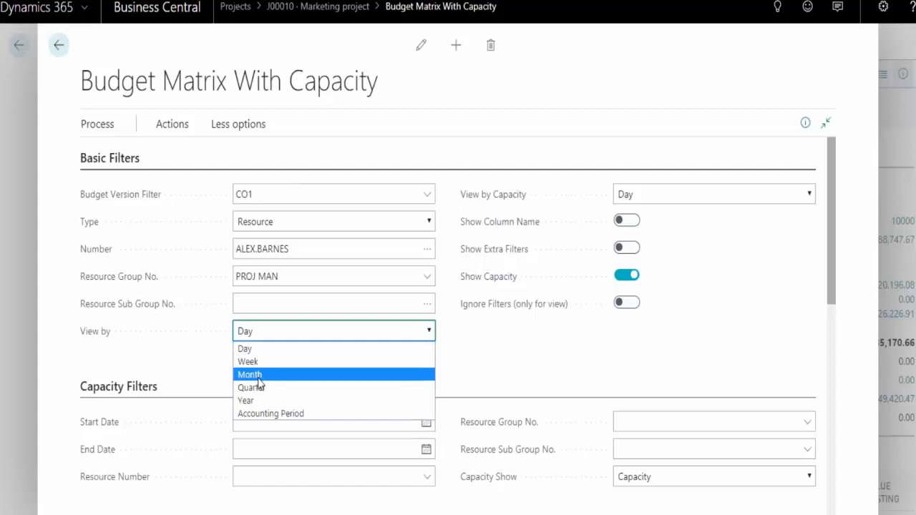
click(652, 364)
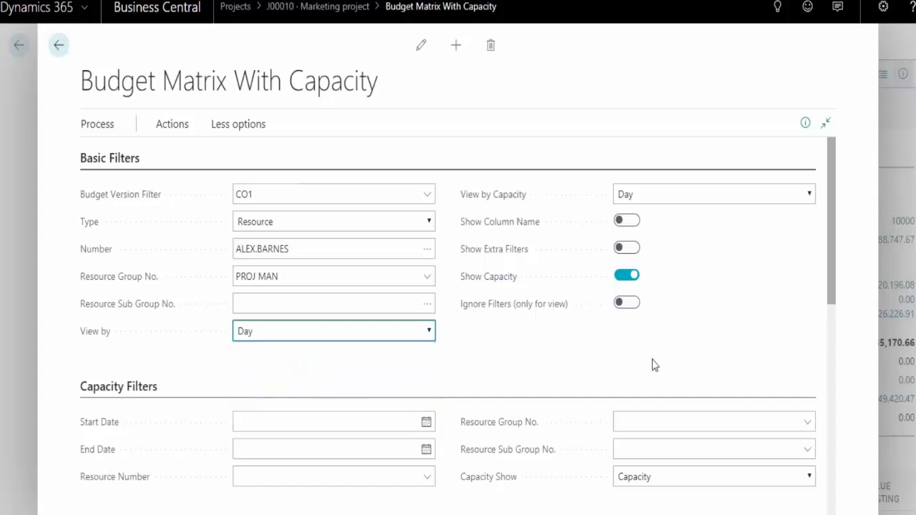
Budget 8 hours for the Account Labor task on 09/15/18 in the budget lines
scroll(671, 361, down, 4)
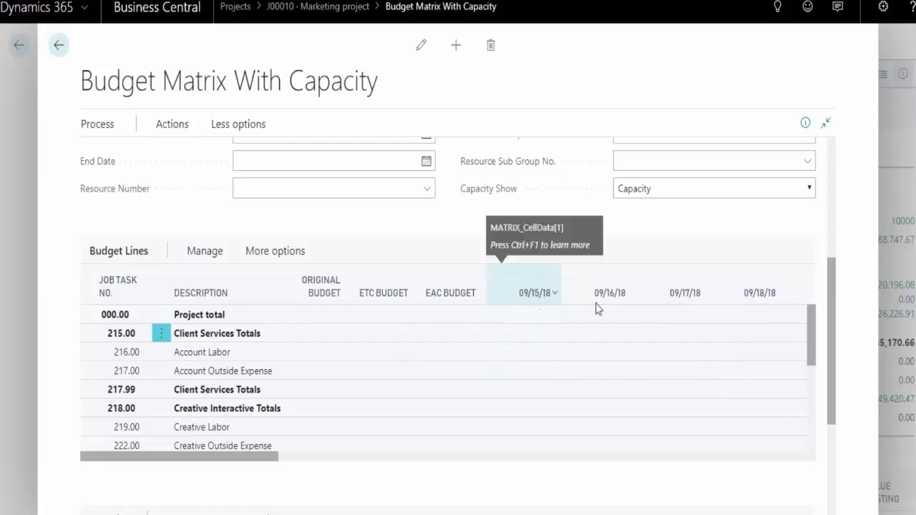
click(526, 352)
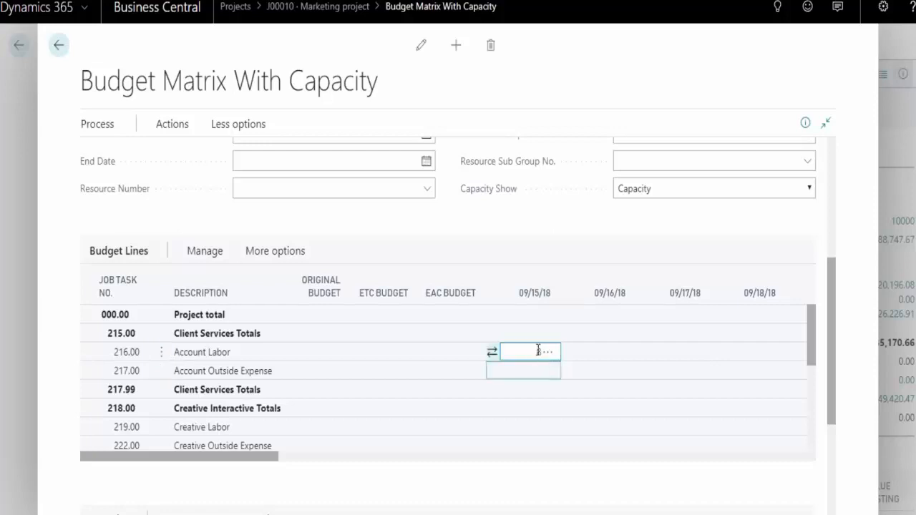
text(8)
click(523, 370)
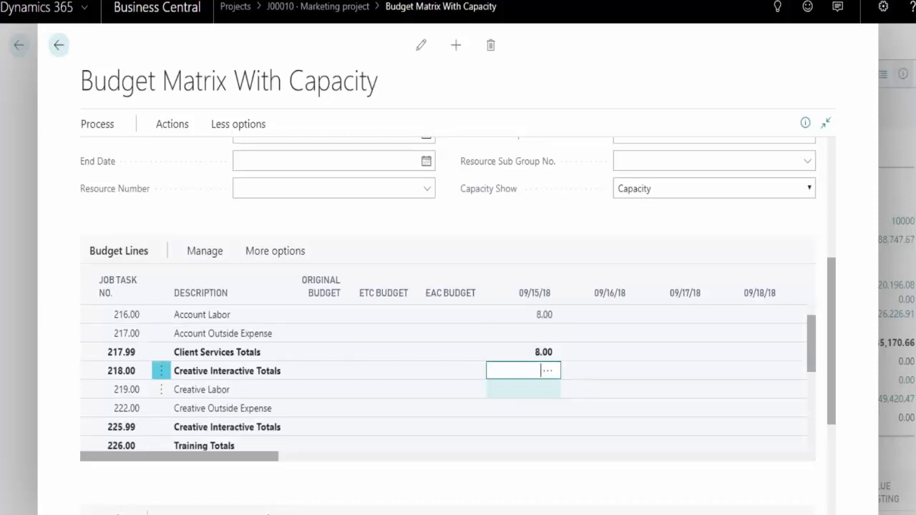
Open the budget entry behind Account Labor's 09/15/18 amount, review its quantity, cost and price, and return to the matrix
click(548, 321)
click(549, 320)
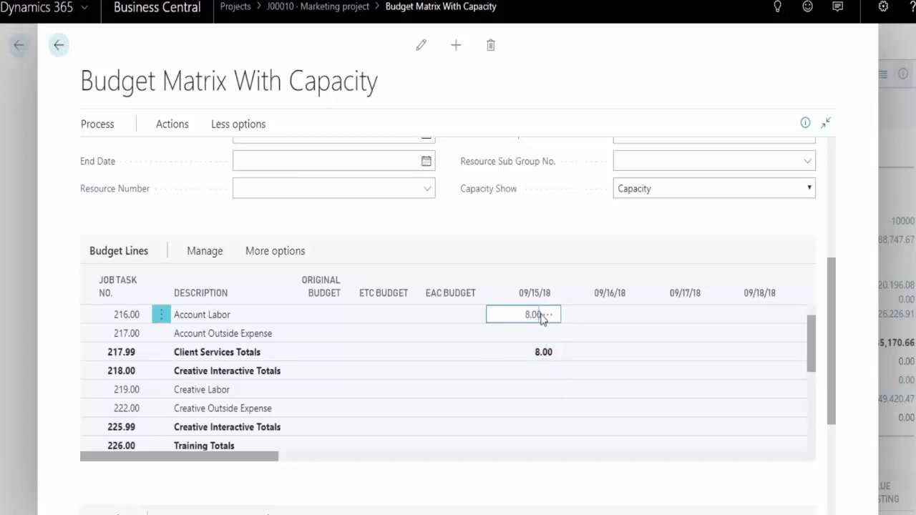
click(541, 316)
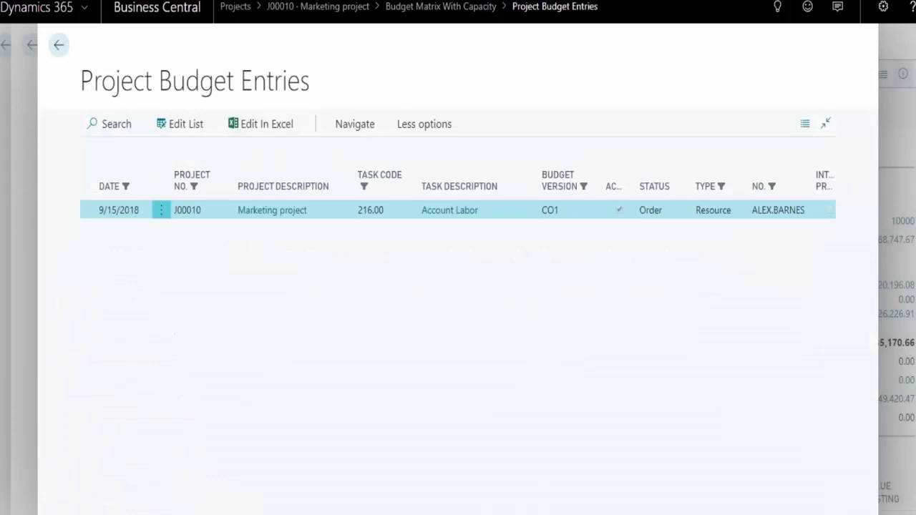
scroll(458, 193, right, 10)
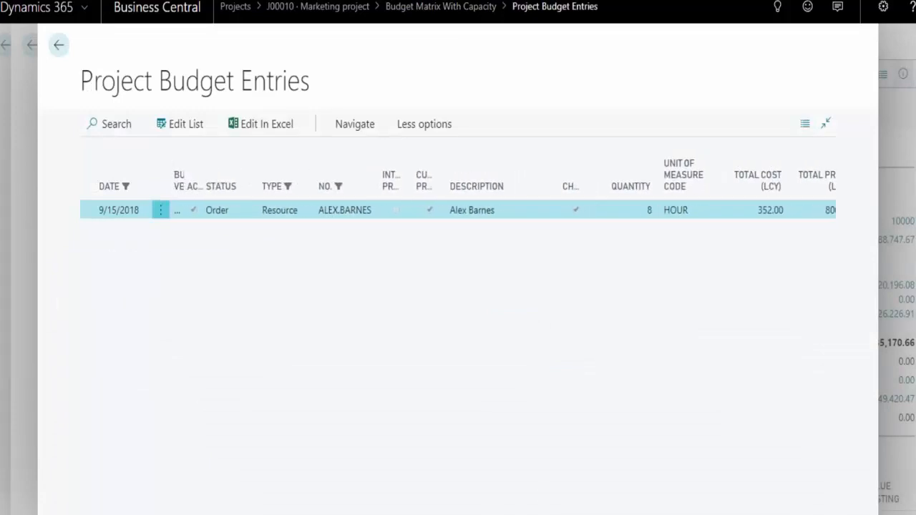
scroll(606, 231, right, 5)
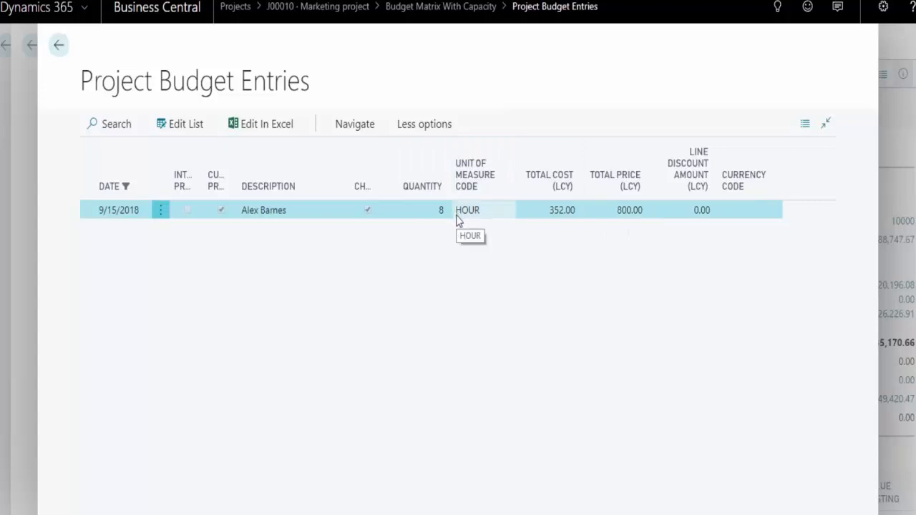
click(60, 51)
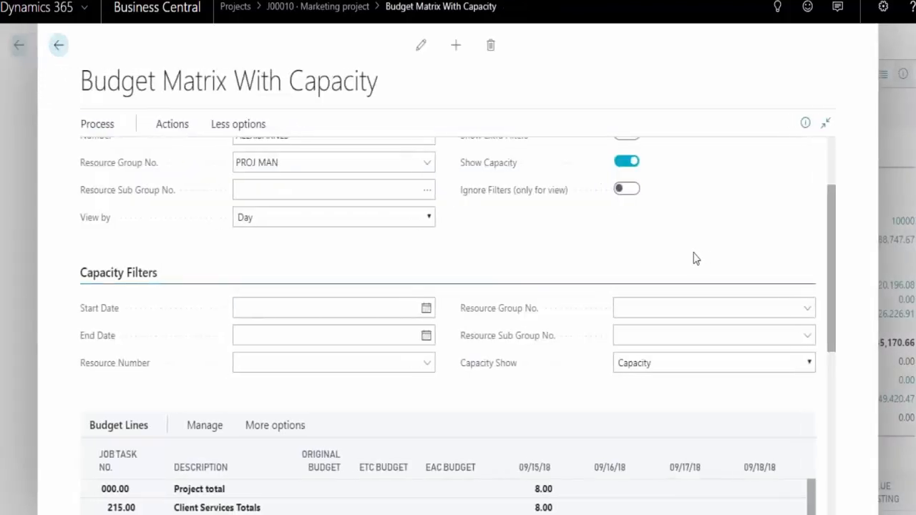
Examine the Capacity section's resources and their daily capacity through the dates following 09/15/18
scroll(550, 393, down, 1)
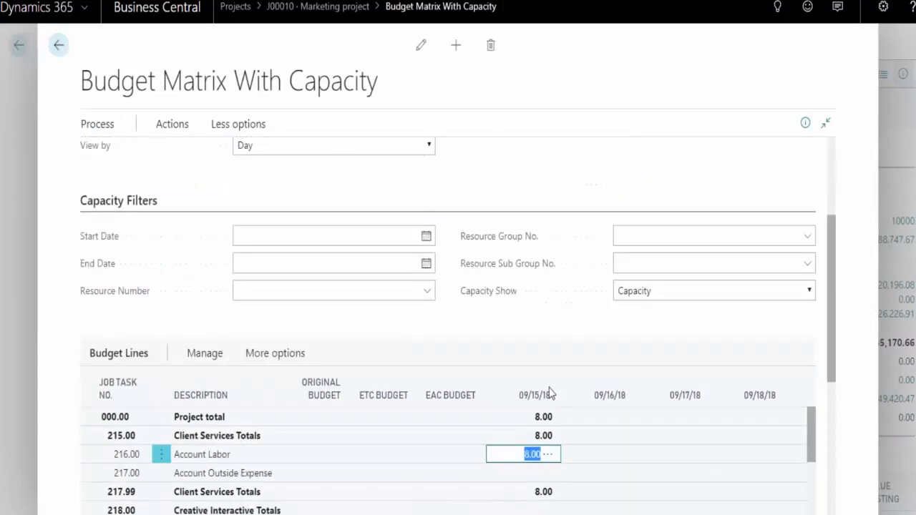
click(838, 374)
click(837, 385)
scroll(842, 471, down, 3)
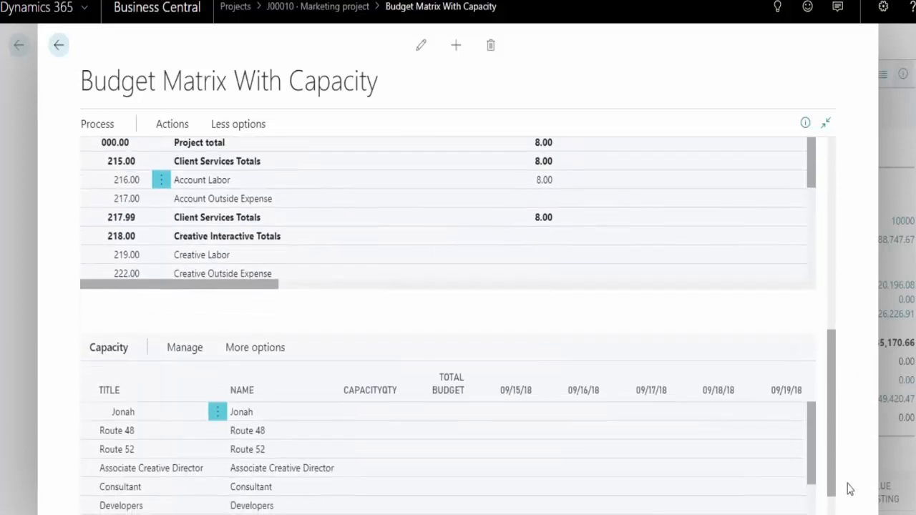
scroll(852, 476, up, 1)
scroll(857, 467, down, 1)
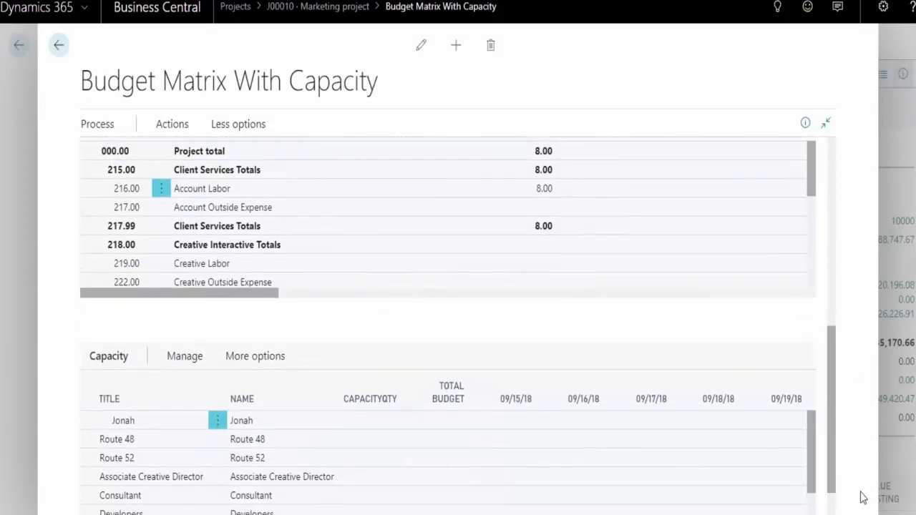
scroll(859, 490, down, 2)
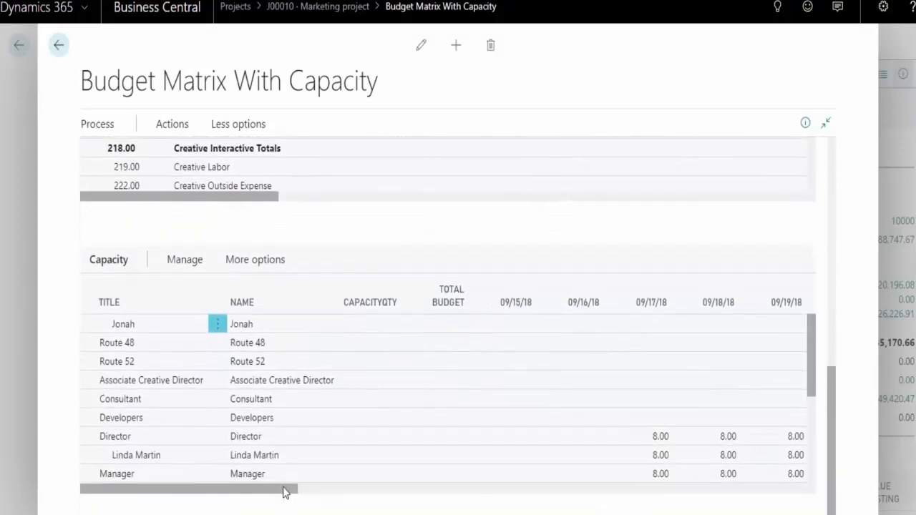
drag(284, 491, 345, 496)
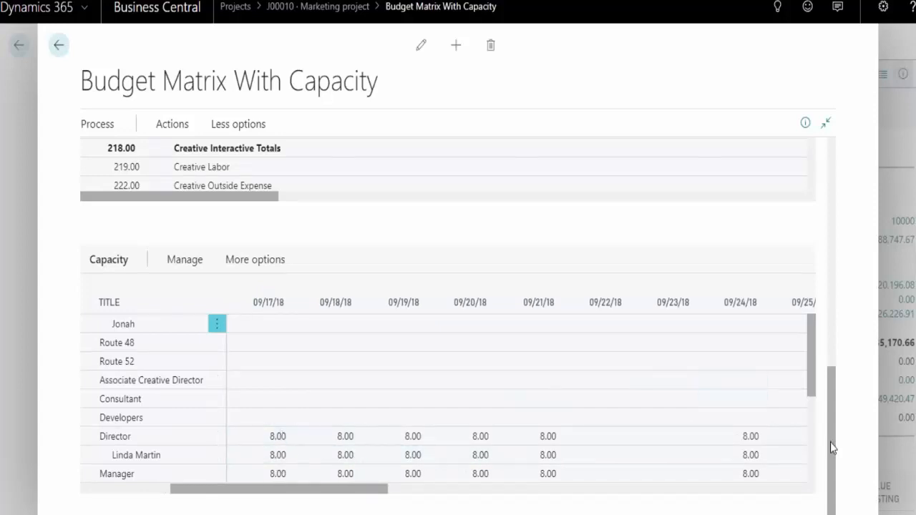
Set Capacity Show to Remaining and review the remaining daily hours per resource in the Capacity section
drag(832, 449, 873, 267)
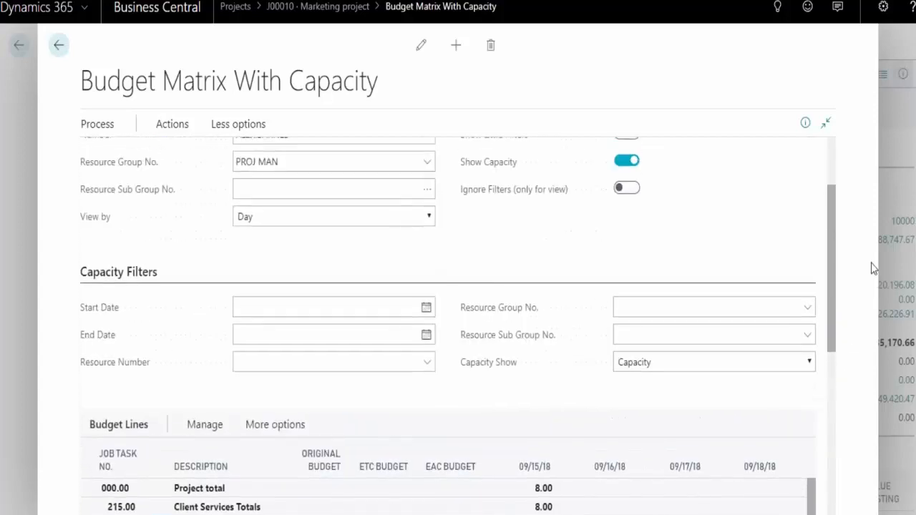
click(810, 363)
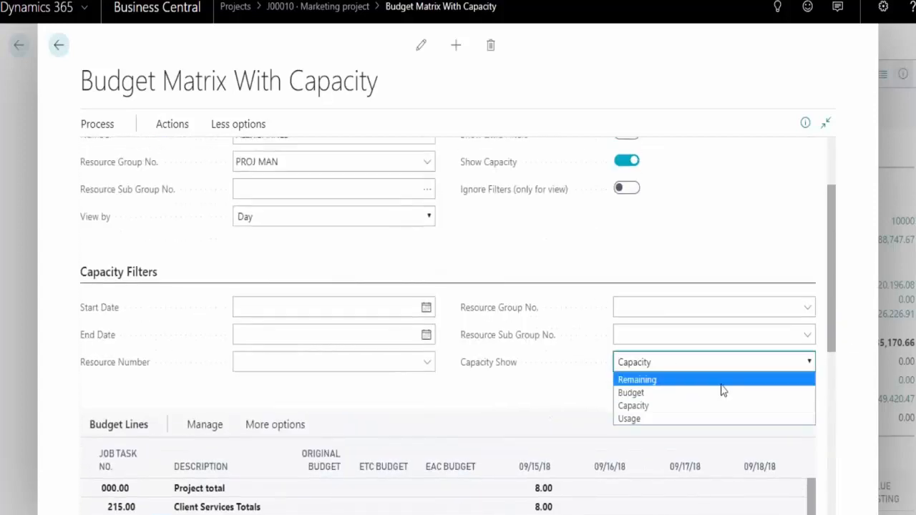
click(701, 383)
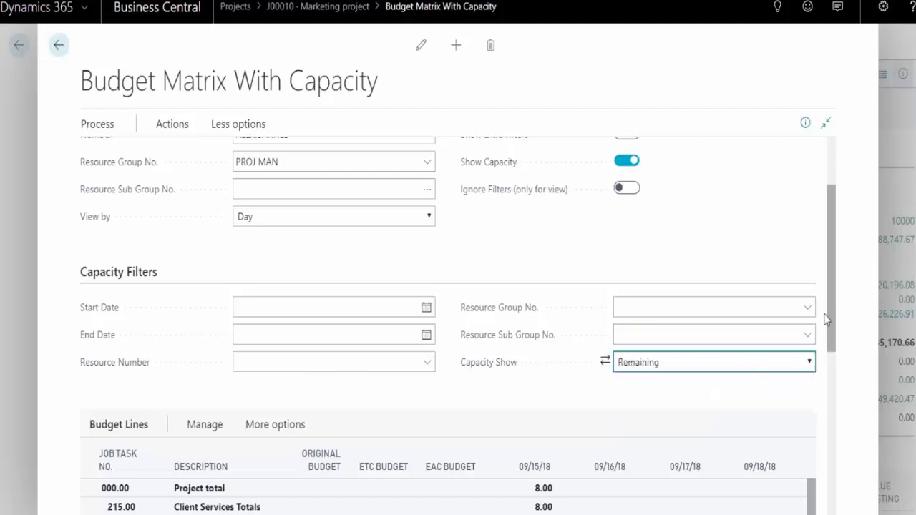
scroll(826, 421, down, 6)
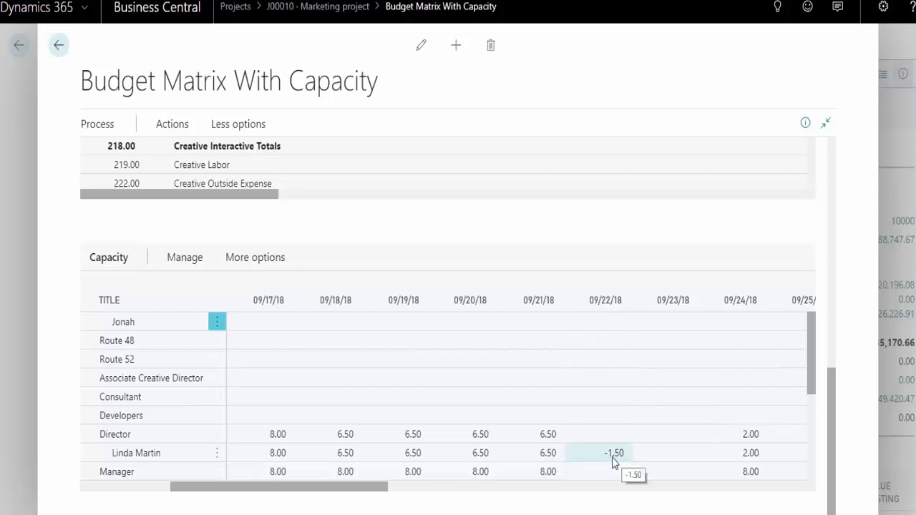
Review the Type filter options of the Budget Matrix With Capacity and return to the project plan
drag(832, 397, 820, 160)
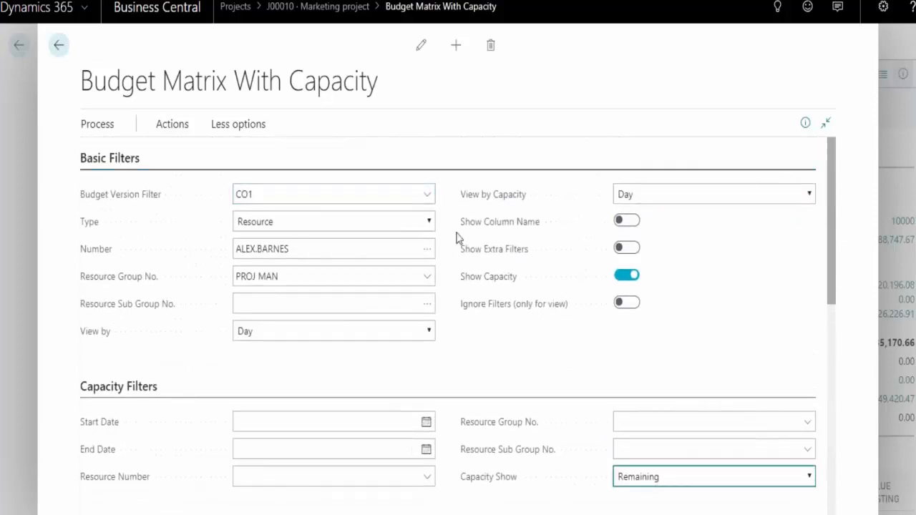
click(430, 222)
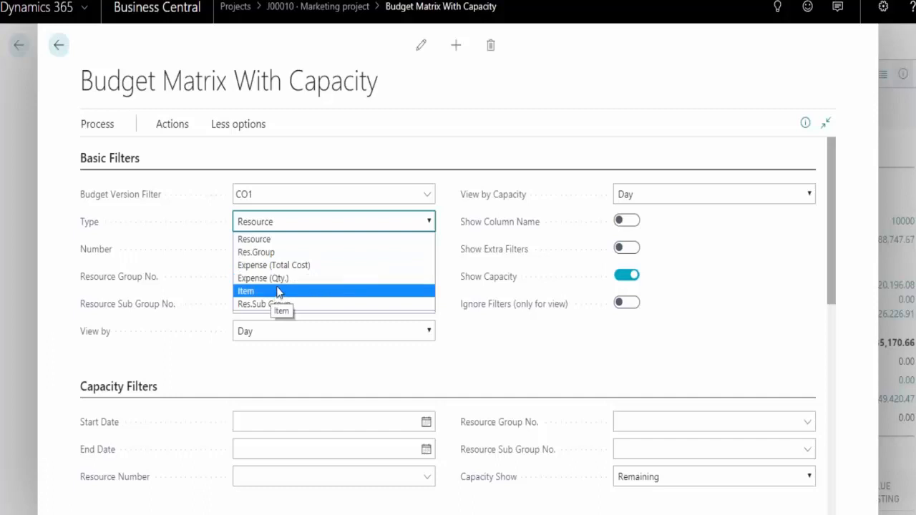
click(60, 48)
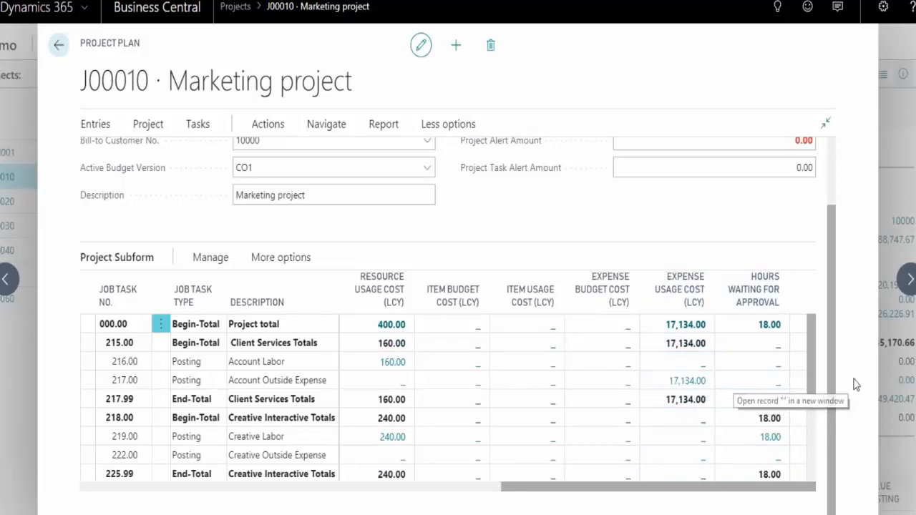
Leave the Marketing project plan for the Demo home page and look over its time, expense and invoicing tiles
scroll(835, 382, up, 2)
click(59, 45)
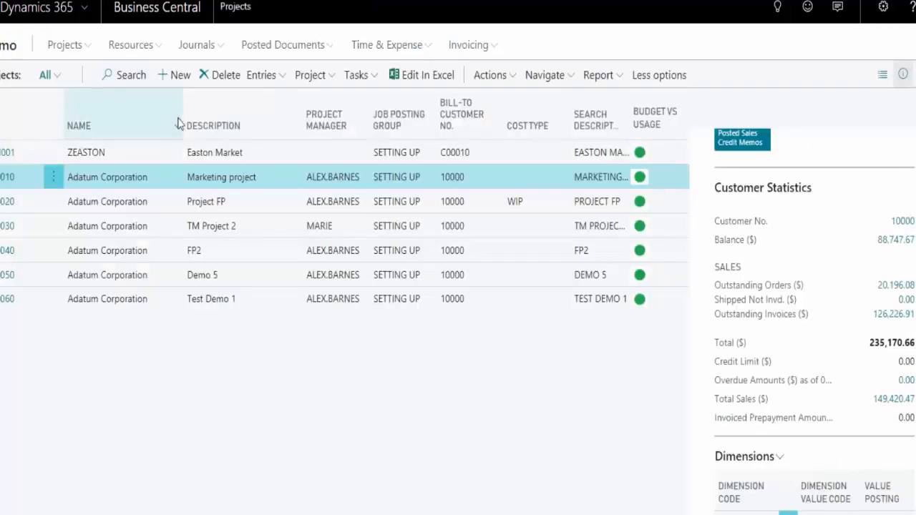
click(16, 47)
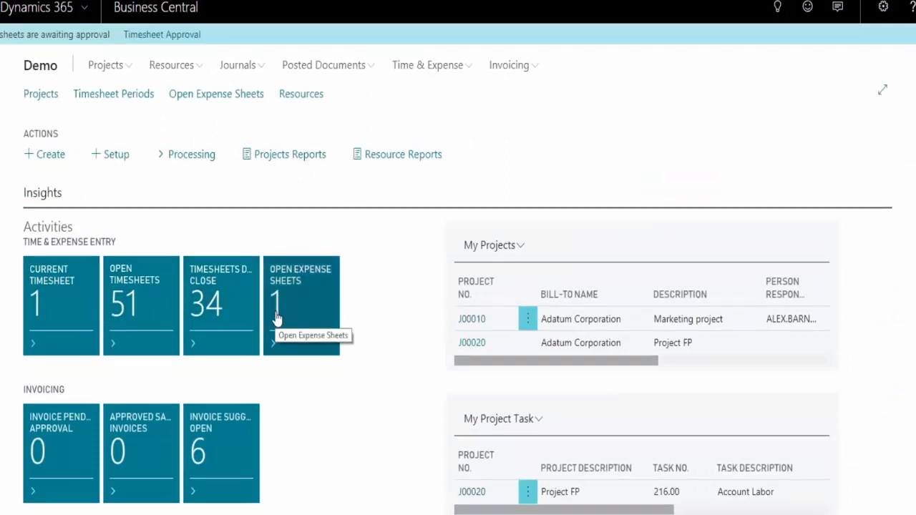
scroll(276, 317, down, 1)
scroll(275, 317, down, 2)
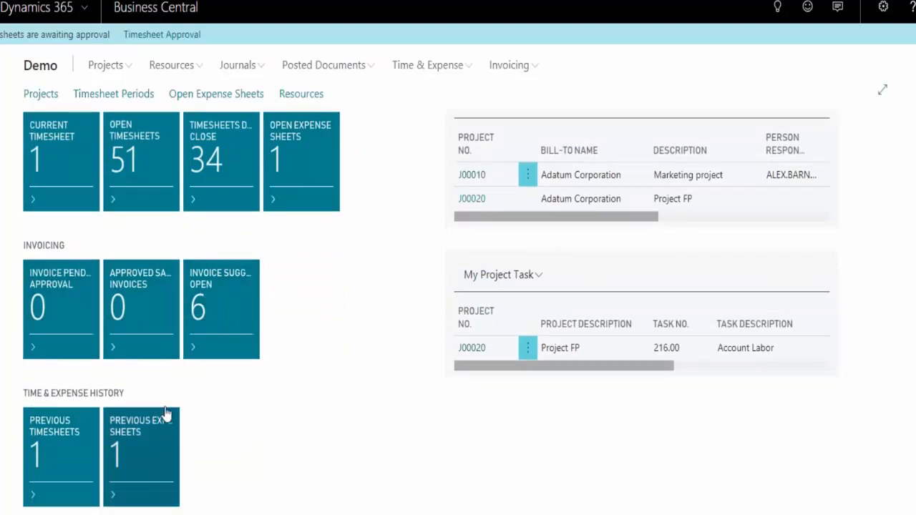
scroll(174, 358, up, 2)
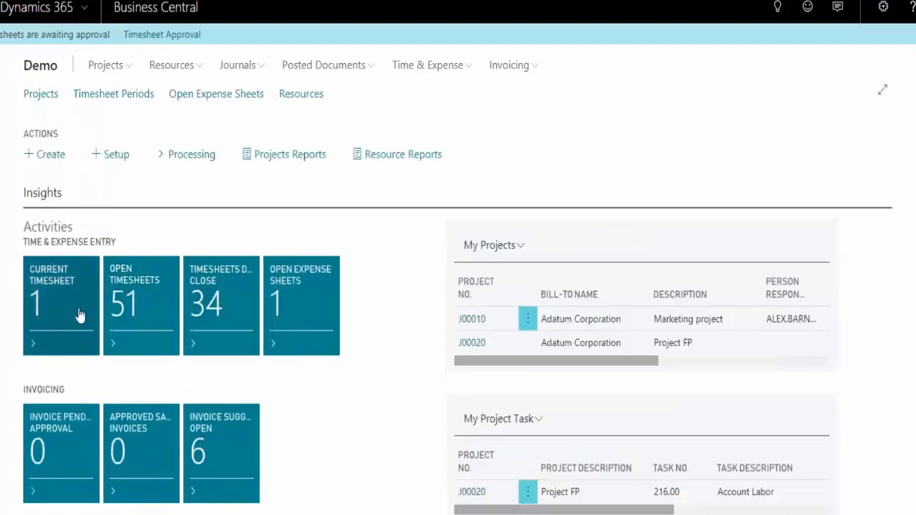
Open the Week 1 - 01/07/18 timesheet from the open timesheets and review its project, task and daily hours lines
click(154, 310)
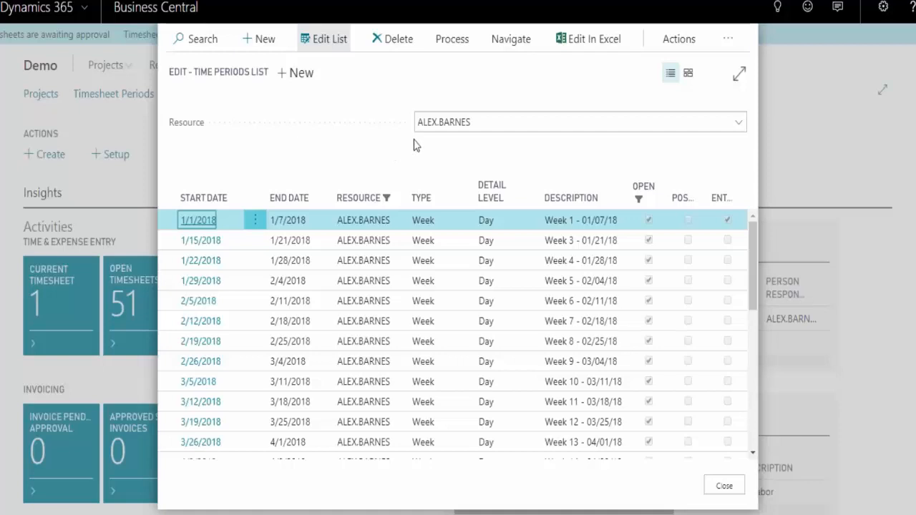
click(210, 220)
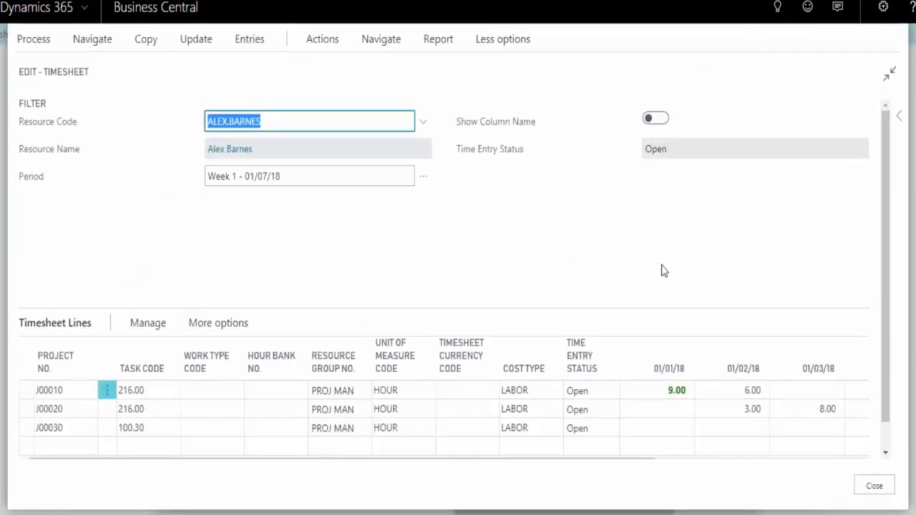
scroll(894, 315, down, 1)
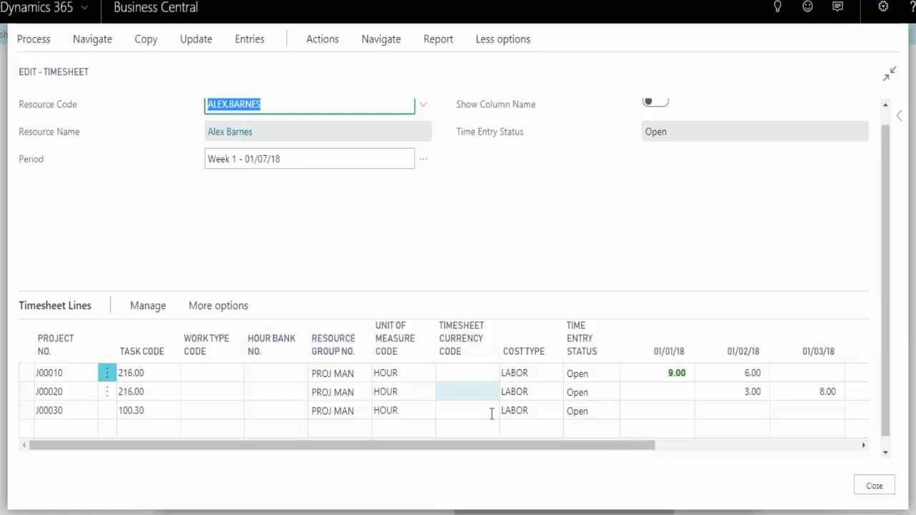
click(81, 370)
click(157, 369)
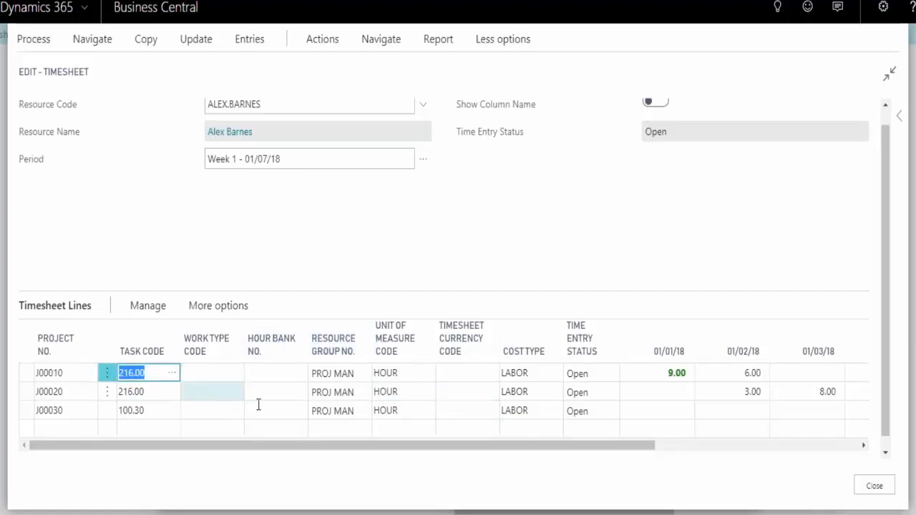
drag(352, 446, 415, 440)
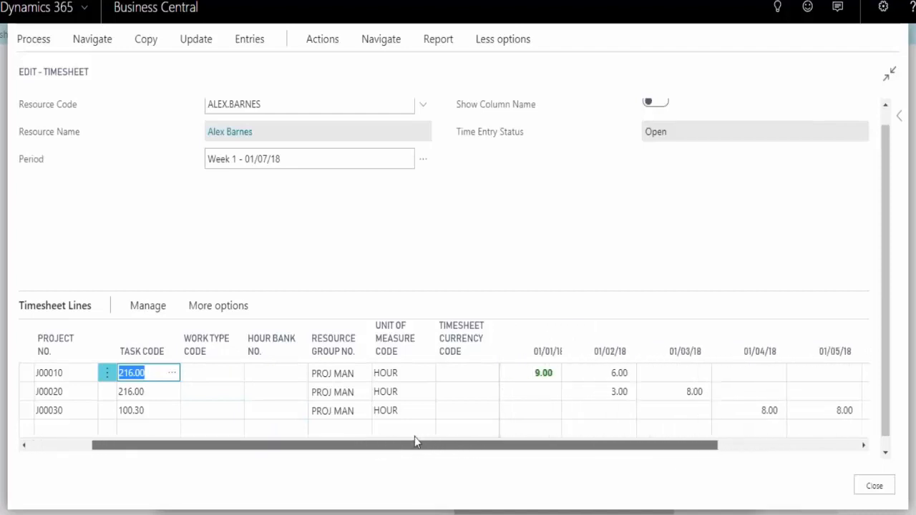
Open the time entries behind project J00010's 01/01/18 hours, review their time pay types and return to the timesheet
click(536, 372)
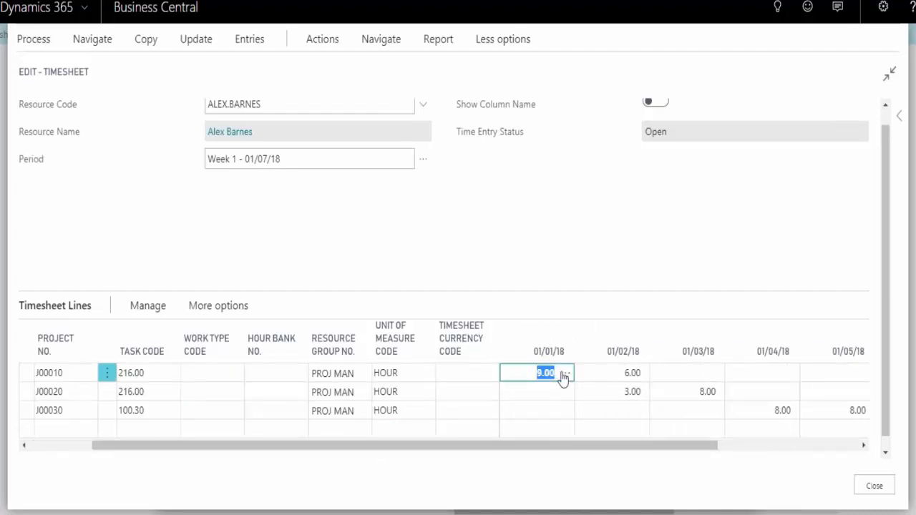
click(564, 372)
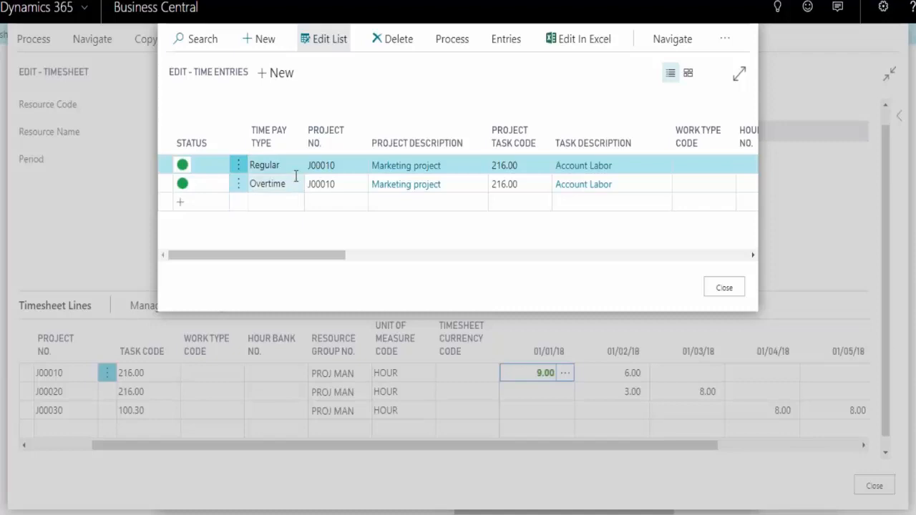
click(729, 290)
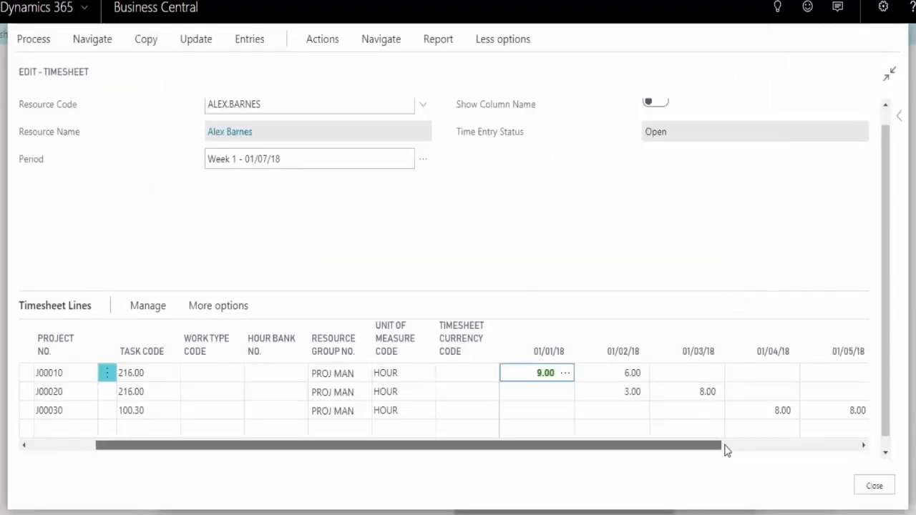
Check the timesheet lines' columns across their width, and close the timesheet and the time periods list
drag(725, 447, 751, 448)
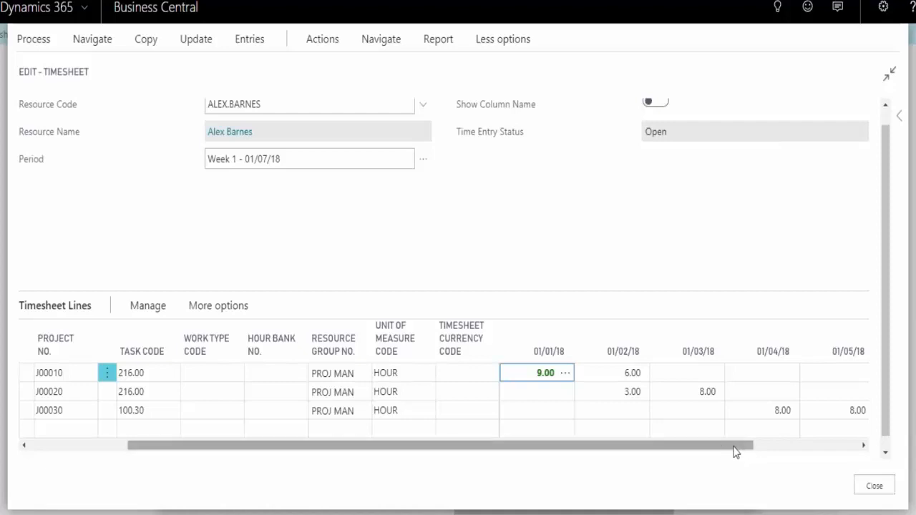
drag(734, 451, 501, 432)
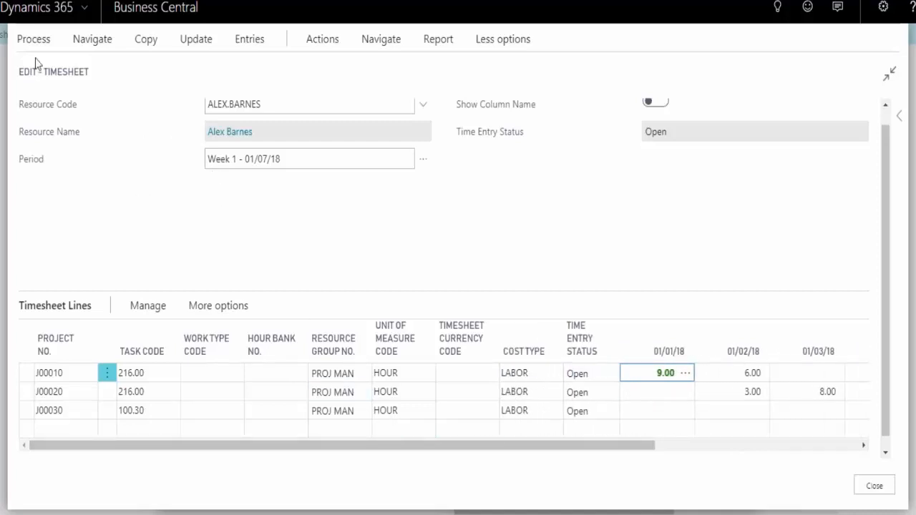
click(882, 492)
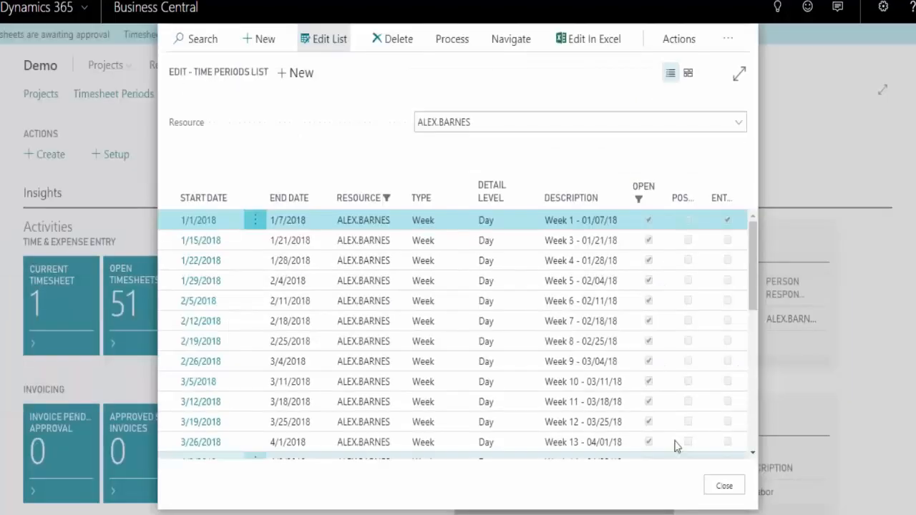
click(725, 487)
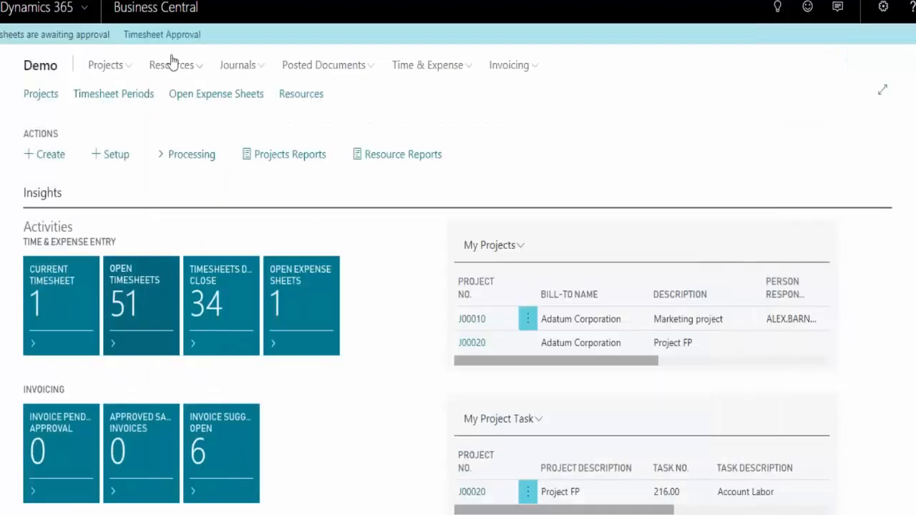
Open Time Sheet Approval and examine its approval filters and the project lines listed for approval
click(429, 65)
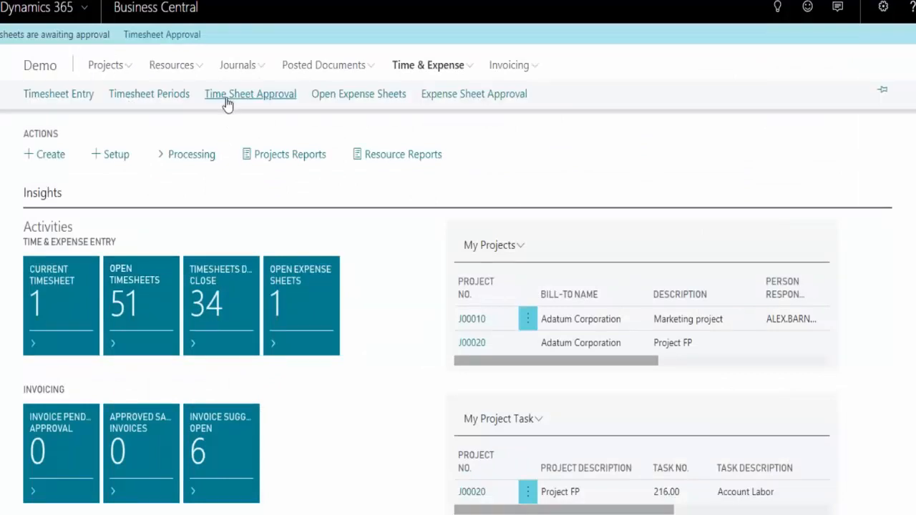
click(226, 96)
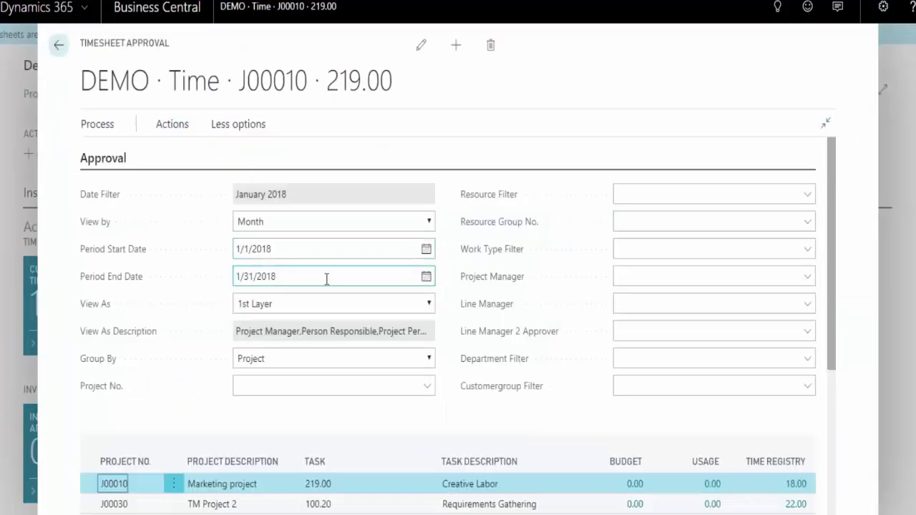
scroll(322, 300, down, 1)
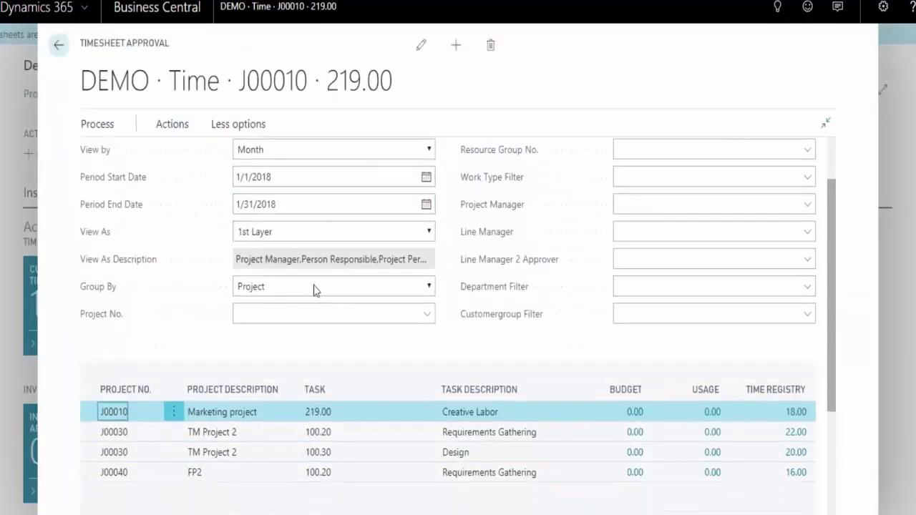
scroll(405, 309, up, 1)
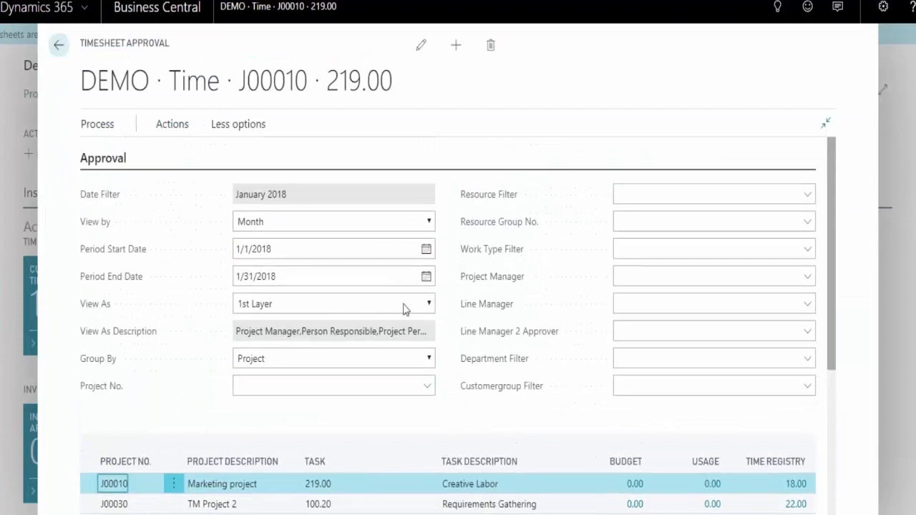
scroll(286, 250, down, 1)
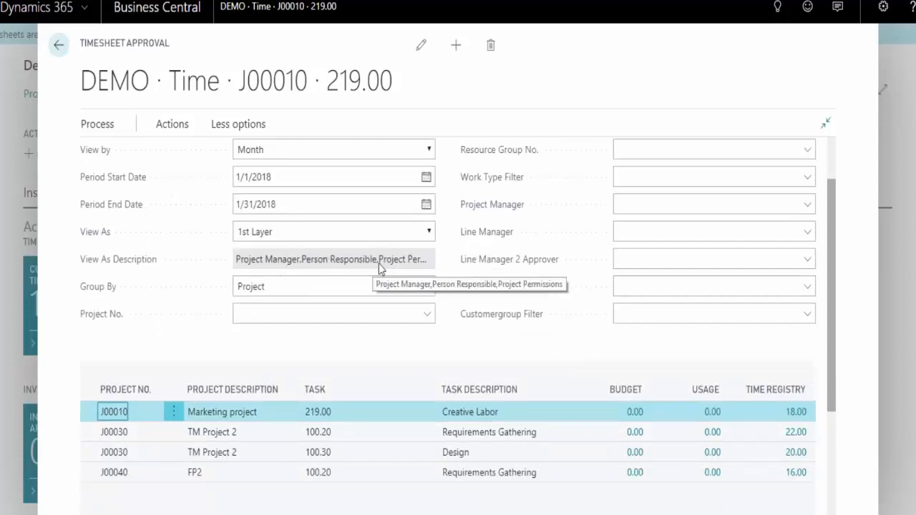
Compare the 2nd Layer and 3rd Layer approval views, restore View As to 1st Layer, and close Time Sheet Approval
click(431, 233)
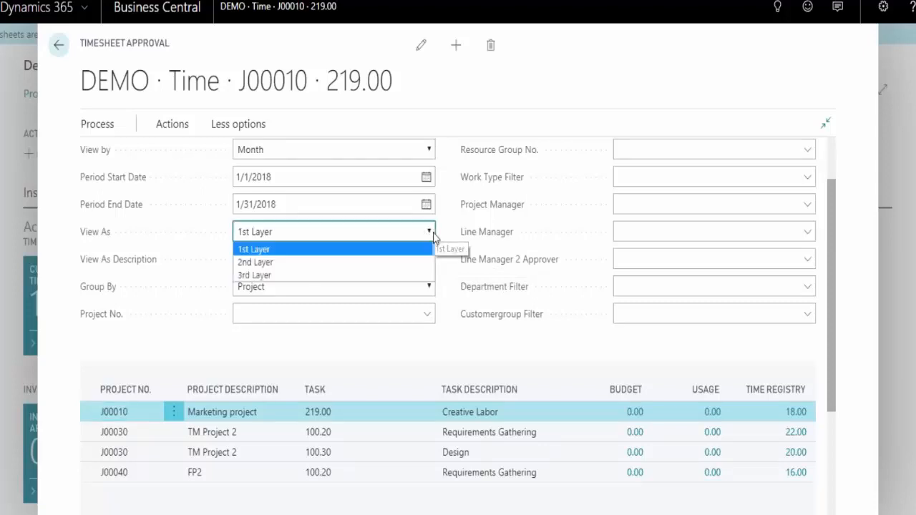
click(382, 263)
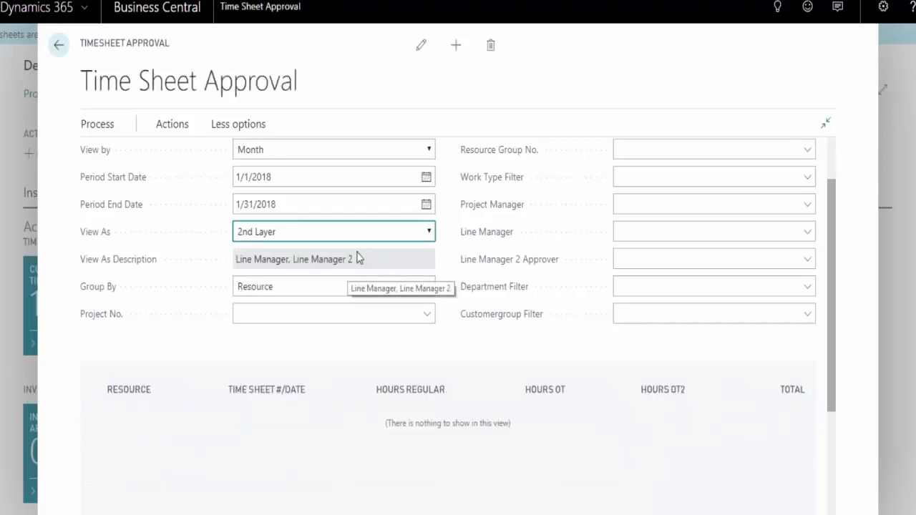
click(432, 234)
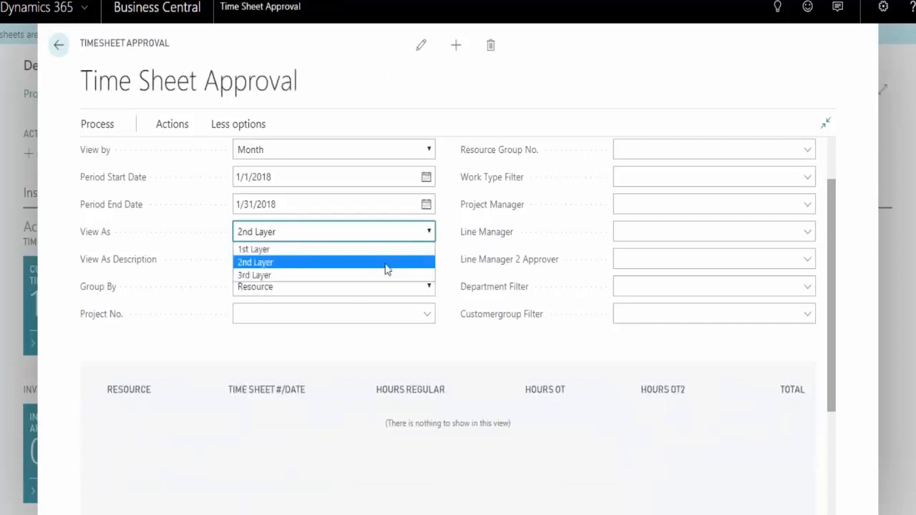
click(383, 275)
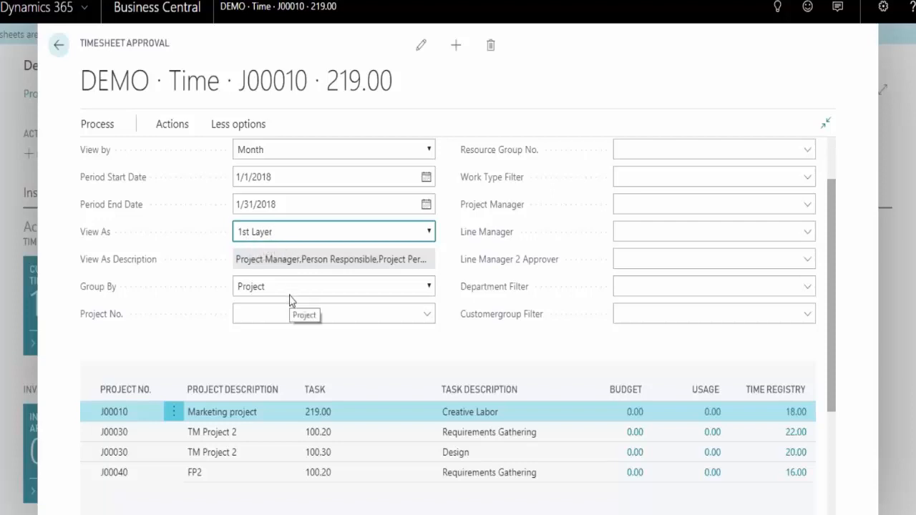
click(430, 234)
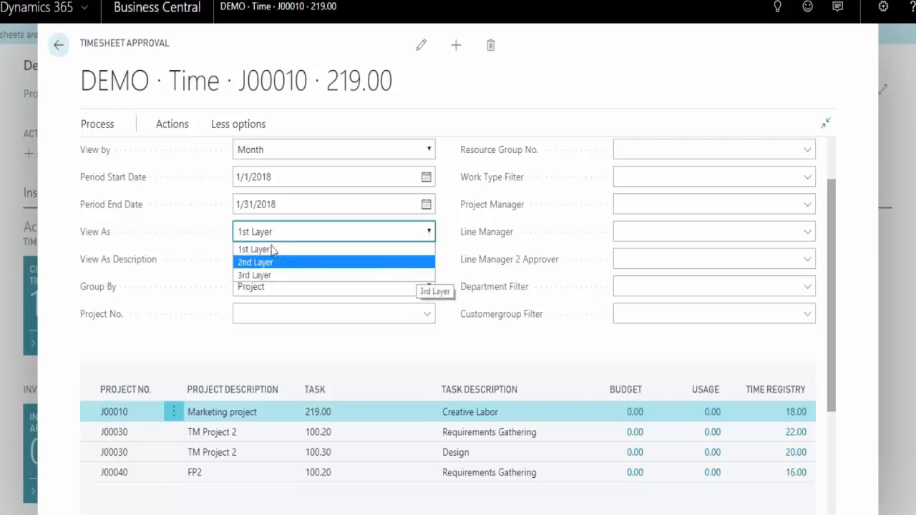
click(170, 254)
click(357, 317)
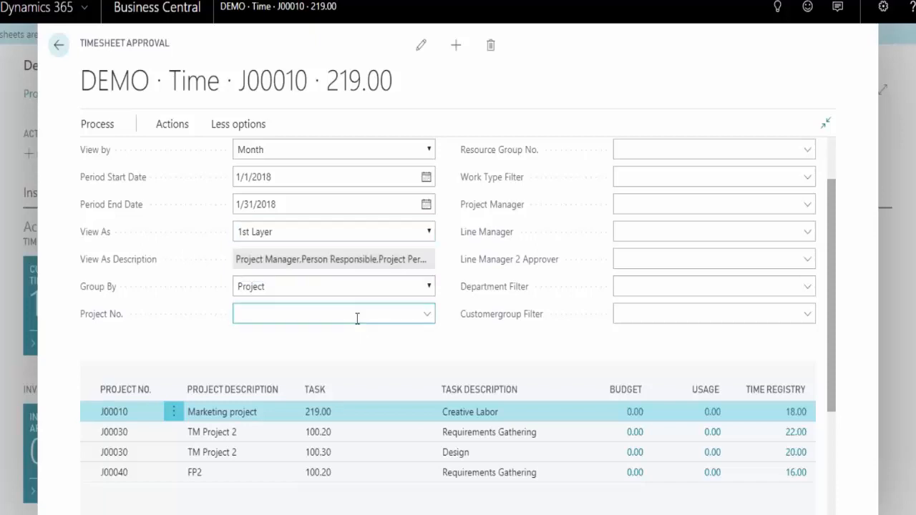
scroll(363, 308, down, 2)
scroll(363, 309, up, 2)
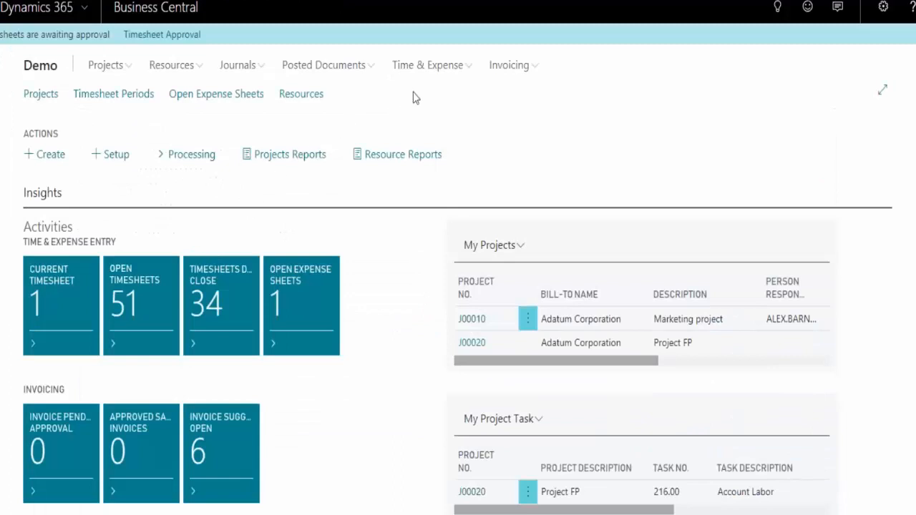
click(445, 76)
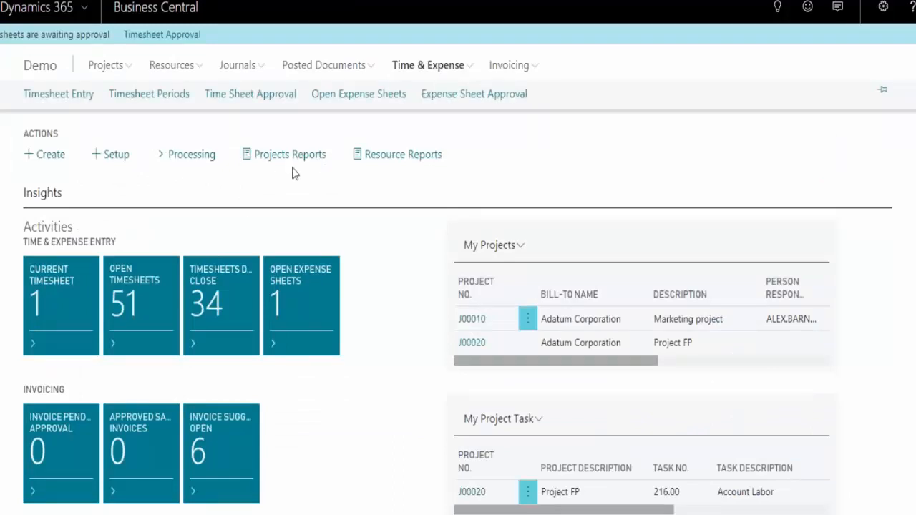
click(213, 300)
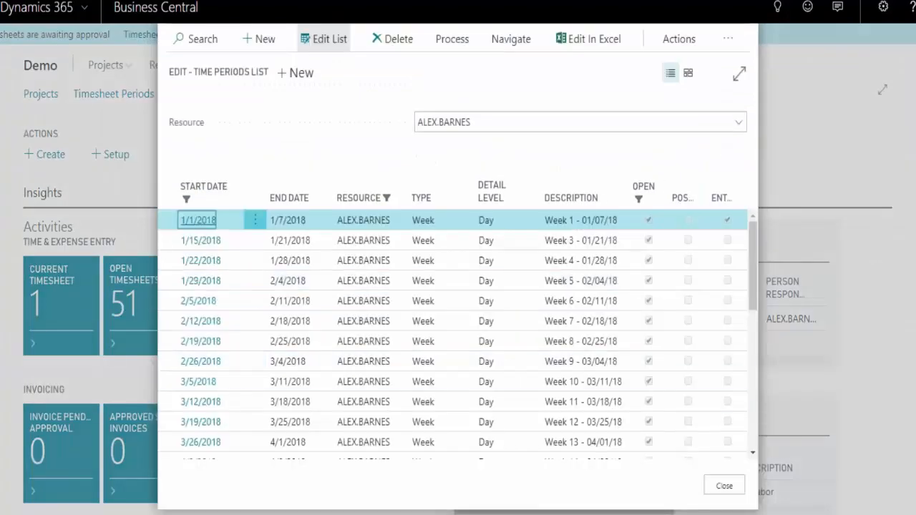
click(724, 287)
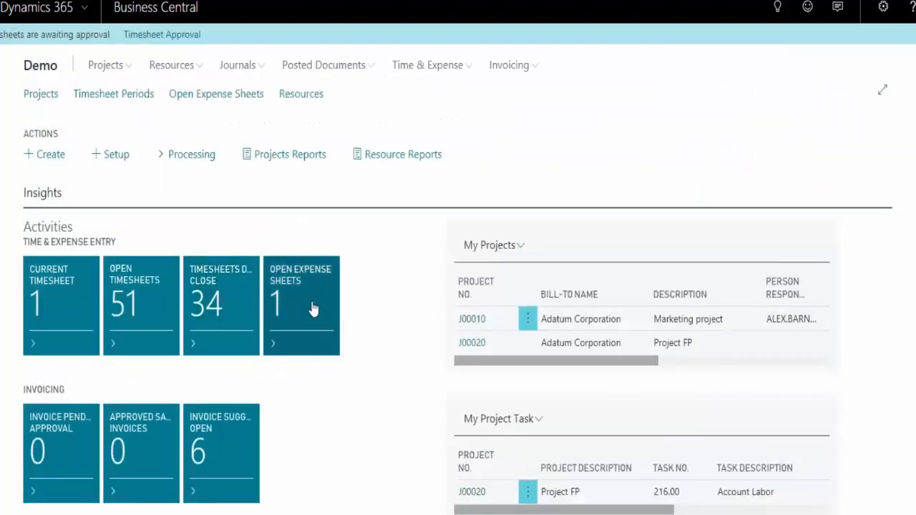
Open expense sheet EXP0000002 from the open expense sheets, hide its comments pane and review the expense lines
click(312, 307)
click(186, 151)
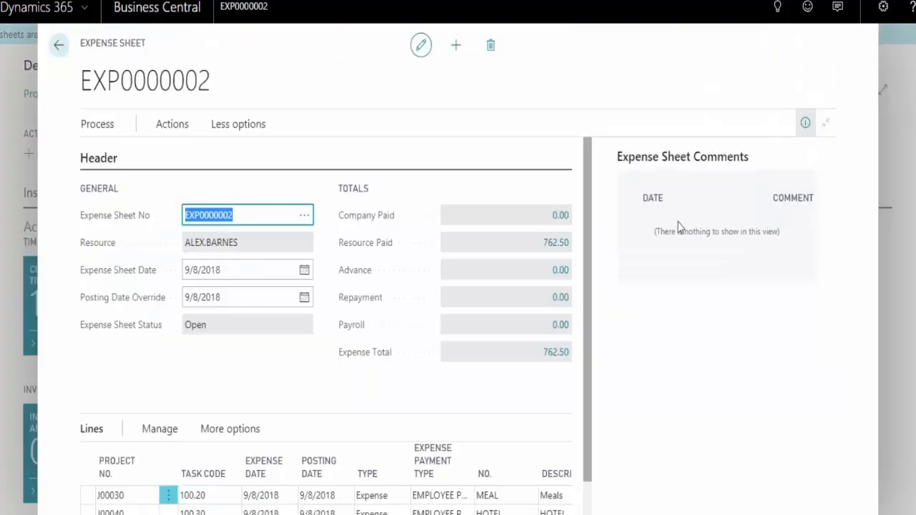
click(807, 123)
scroll(554, 347, down, 2)
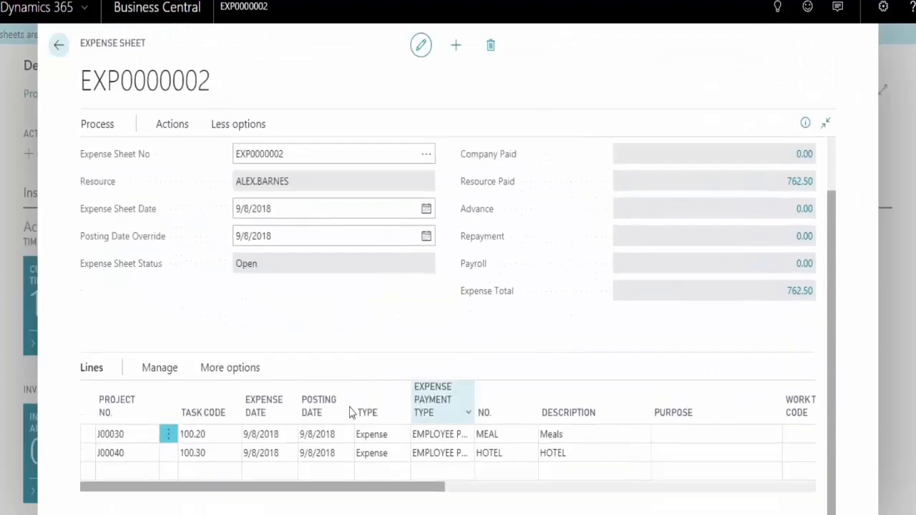
Check the expense code and payment type choices for the J00030 meals line, and close the expense sheet and its list
click(503, 433)
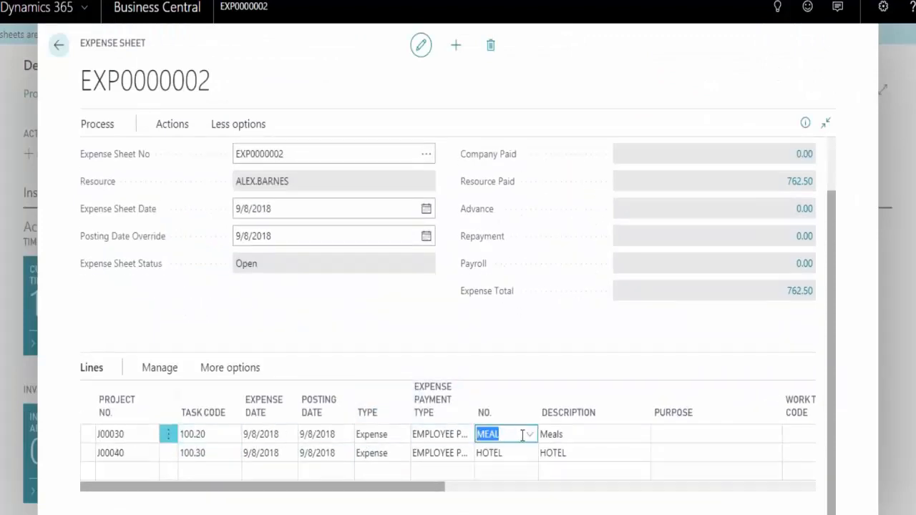
click(530, 436)
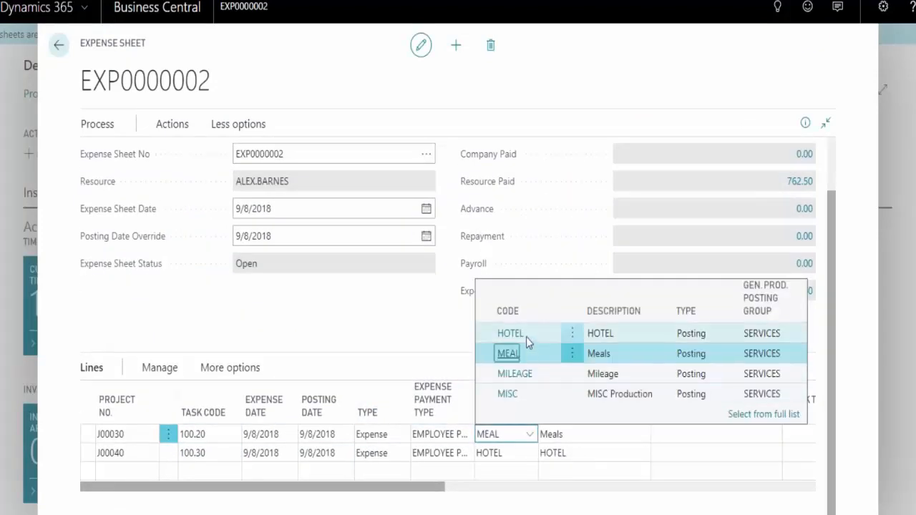
click(464, 437)
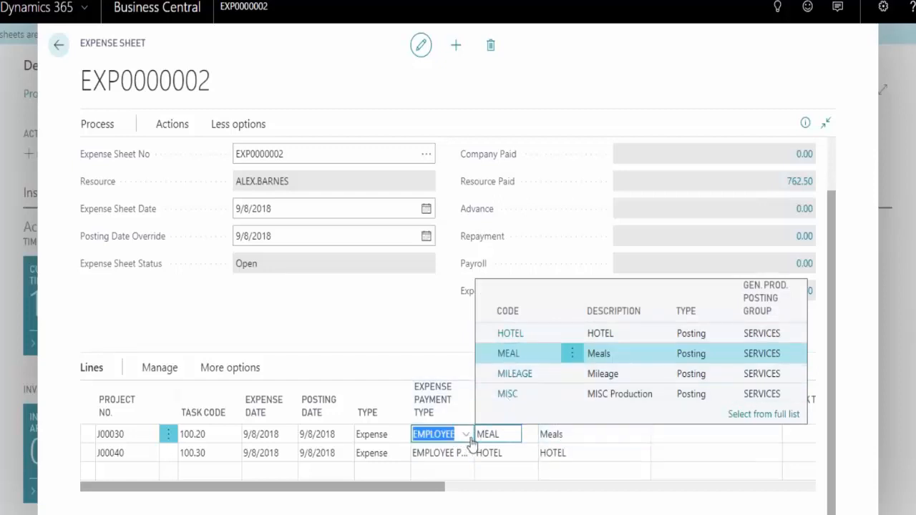
click(570, 435)
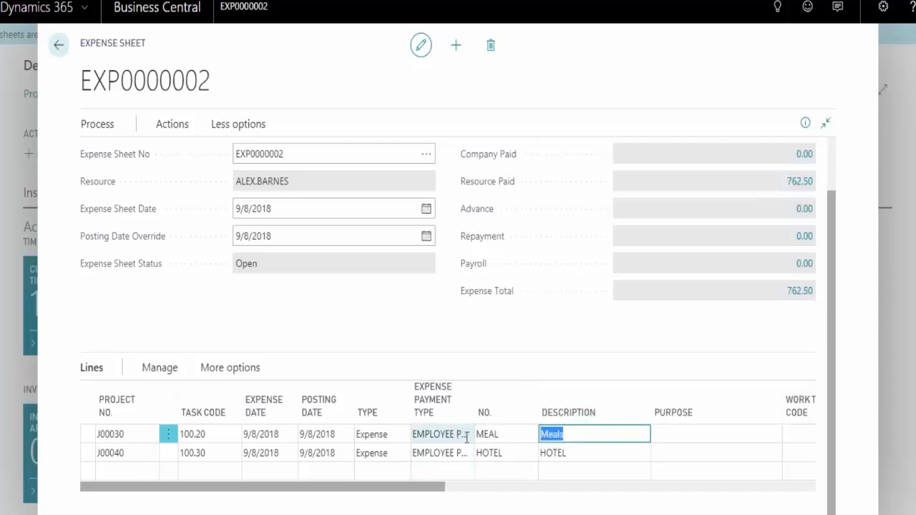
click(466, 438)
click(470, 441)
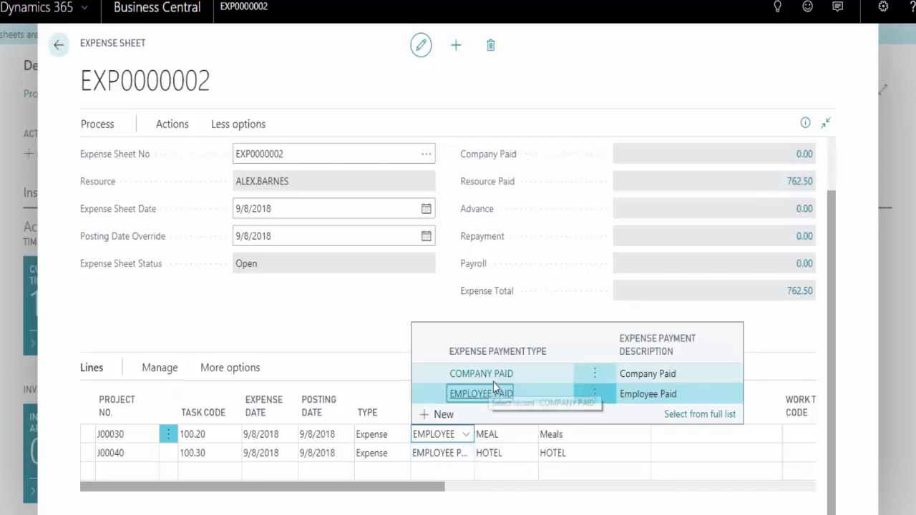
click(605, 437)
drag(435, 491, 413, 511)
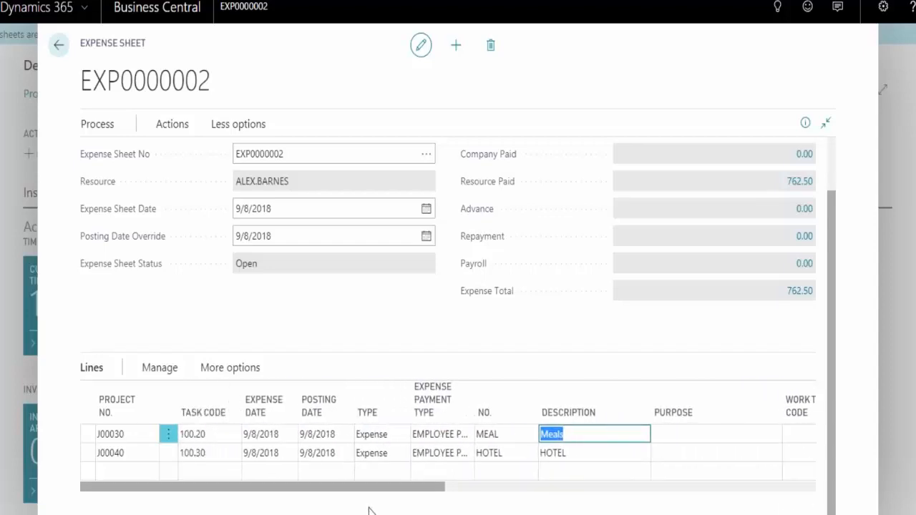
click(58, 45)
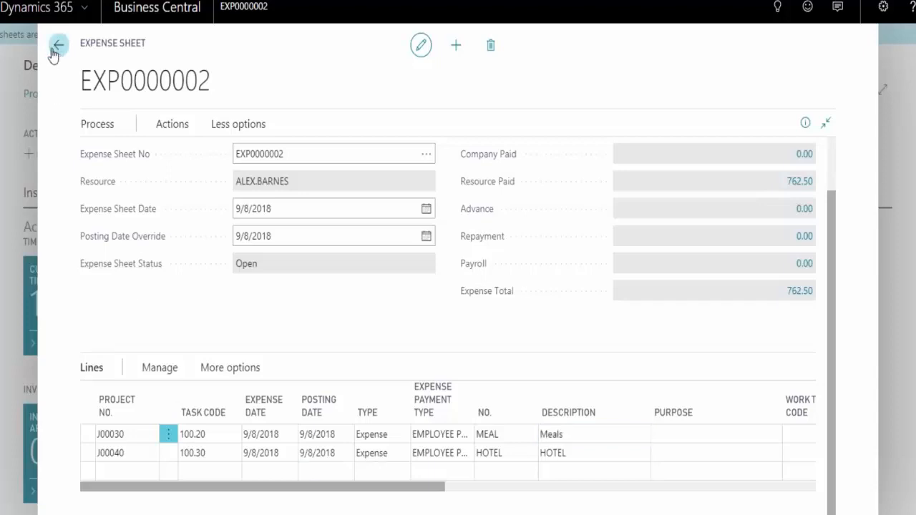
click(727, 288)
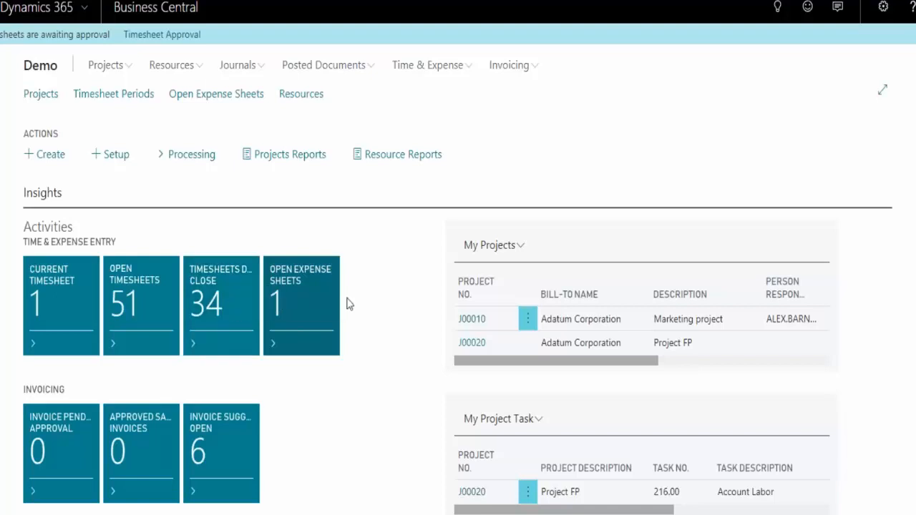
Open the project plan of J00010 Marketing project from the Projects list and look through its available actions
click(120, 70)
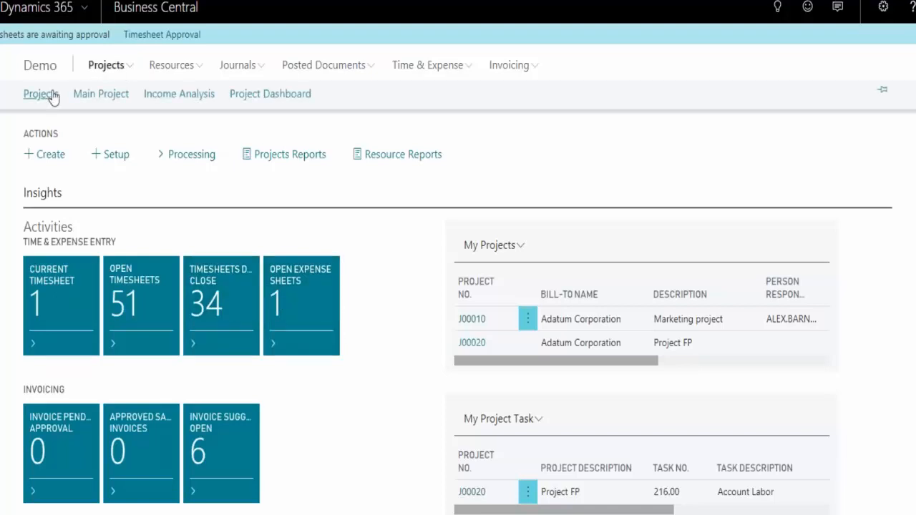
click(52, 99)
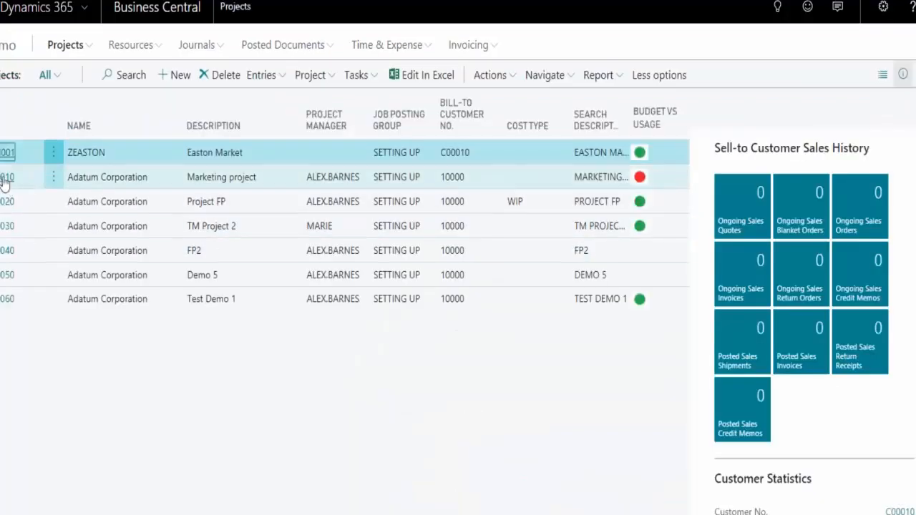
click(3, 181)
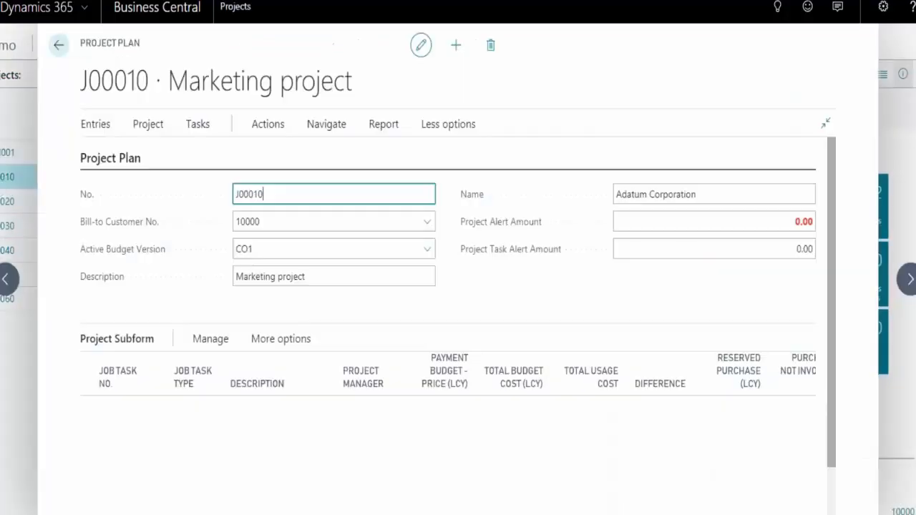
click(267, 125)
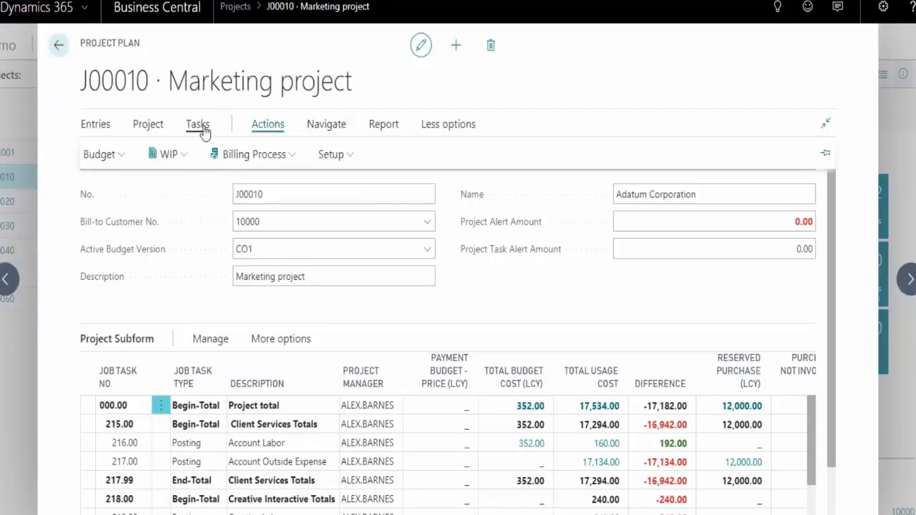
click(432, 125)
click(301, 125)
click(199, 254)
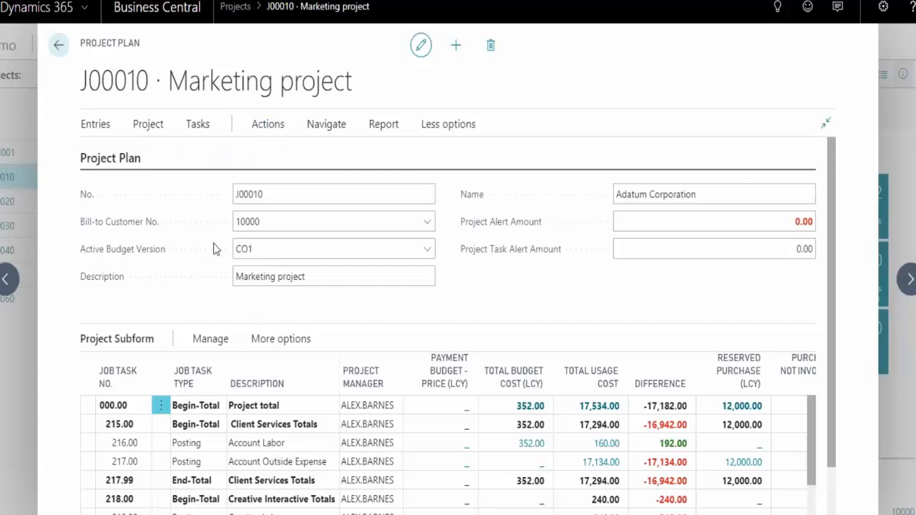
Open the project's Resource Prices at full width and review the codes of the existing resource group lines
click(329, 130)
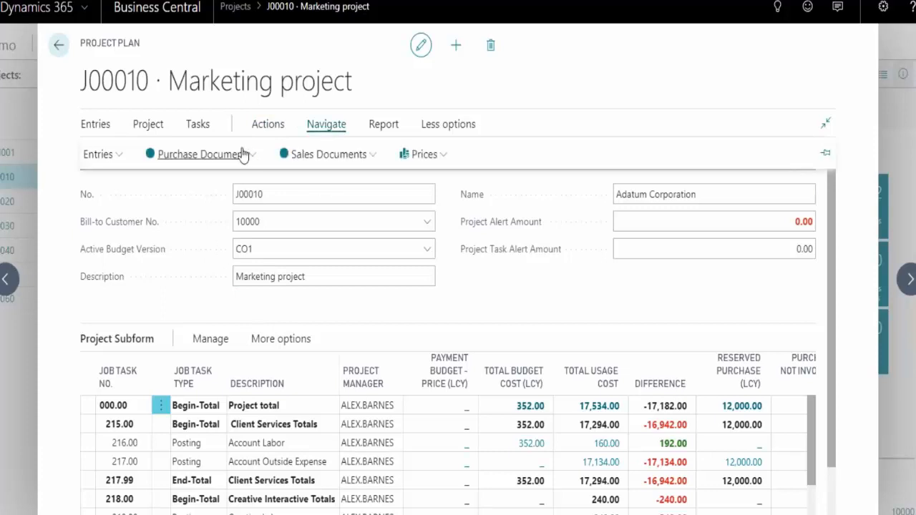
click(438, 157)
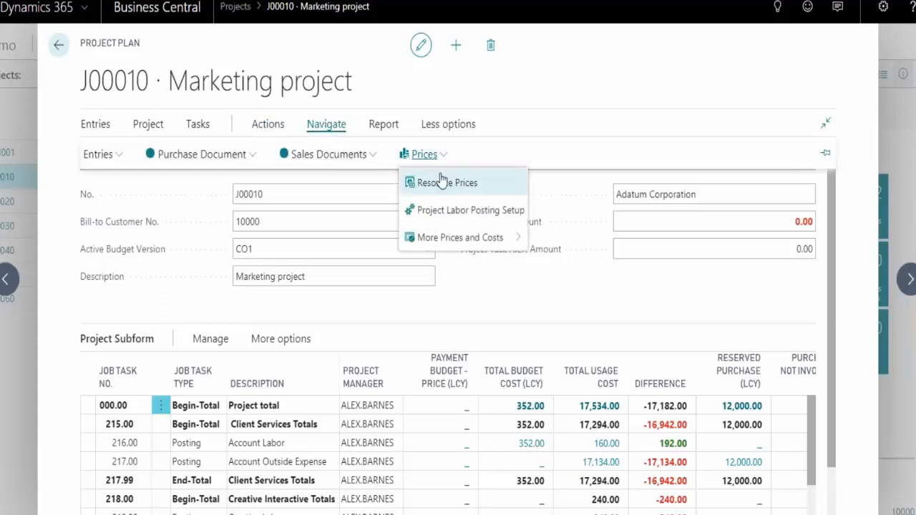
click(442, 180)
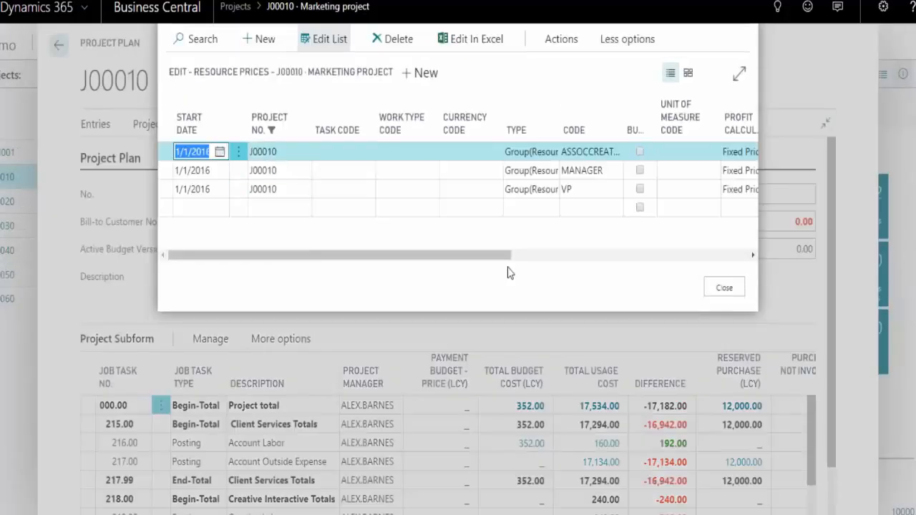
click(739, 73)
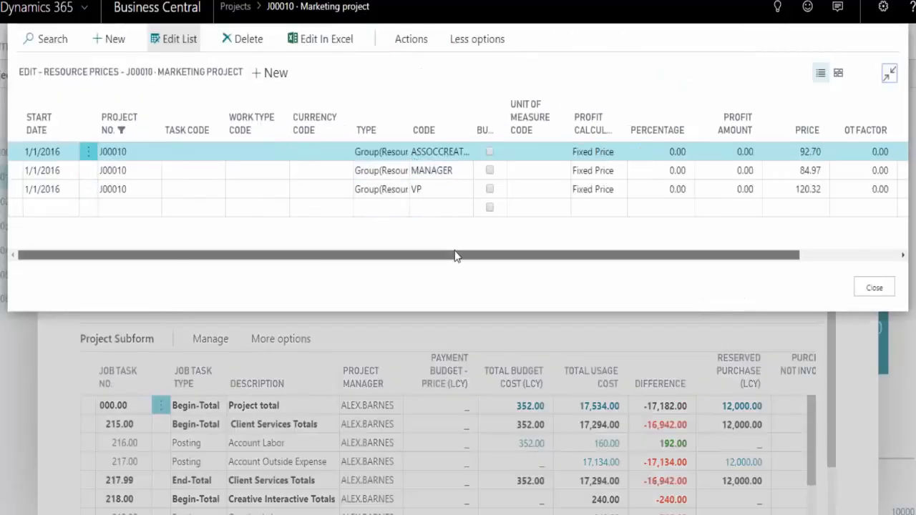
drag(456, 256, 417, 242)
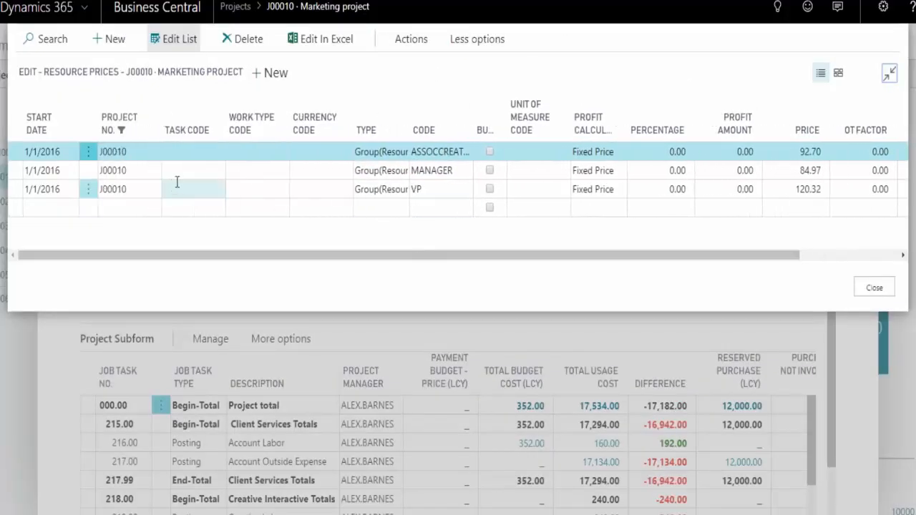
click(447, 152)
double_click(447, 152)
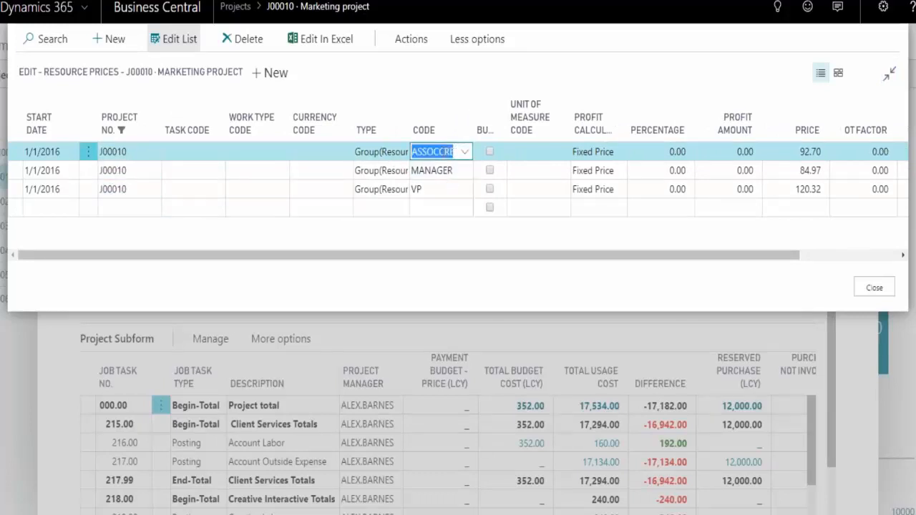
click(436, 172)
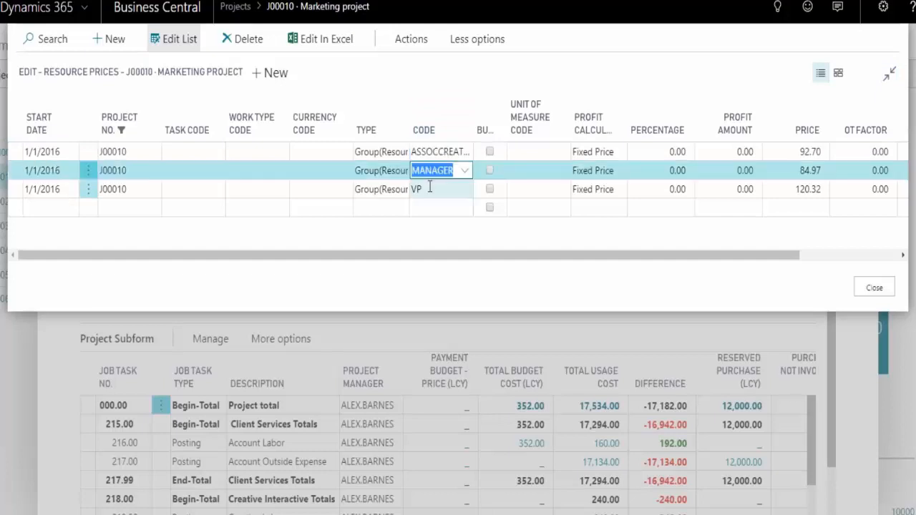
click(432, 189)
Add a resource price line for project J00010 with type Resource and the first listed person as its code
click(146, 209)
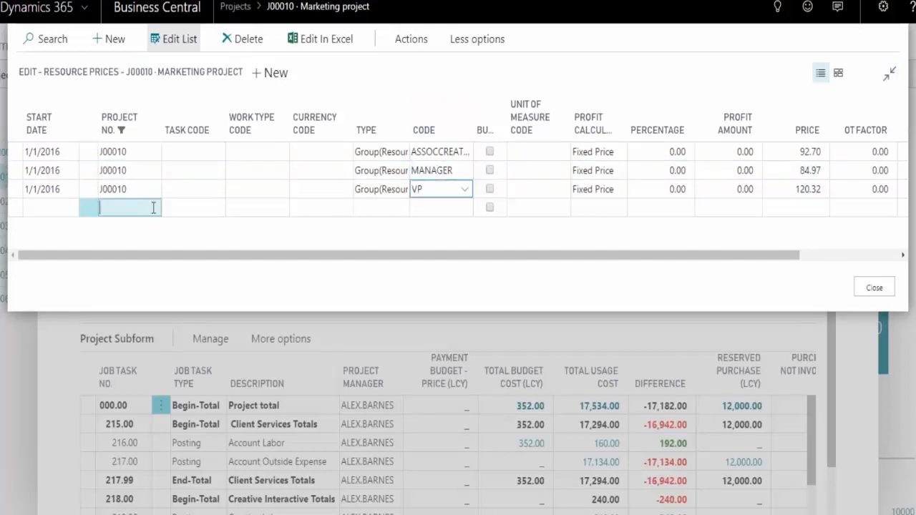
click(153, 208)
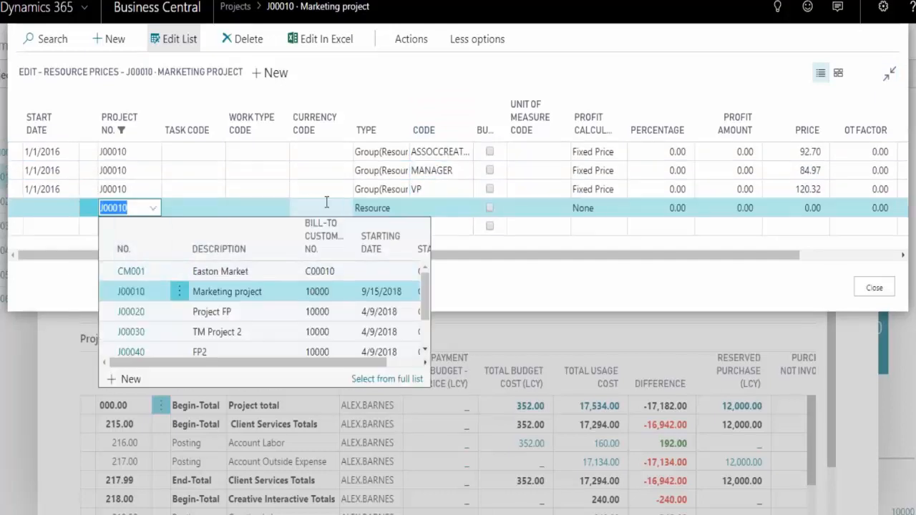
click(405, 208)
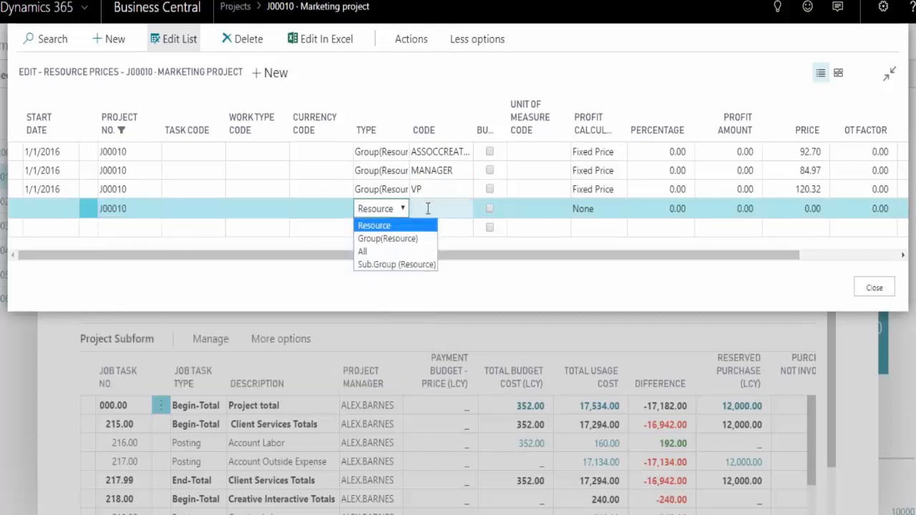
click(455, 208)
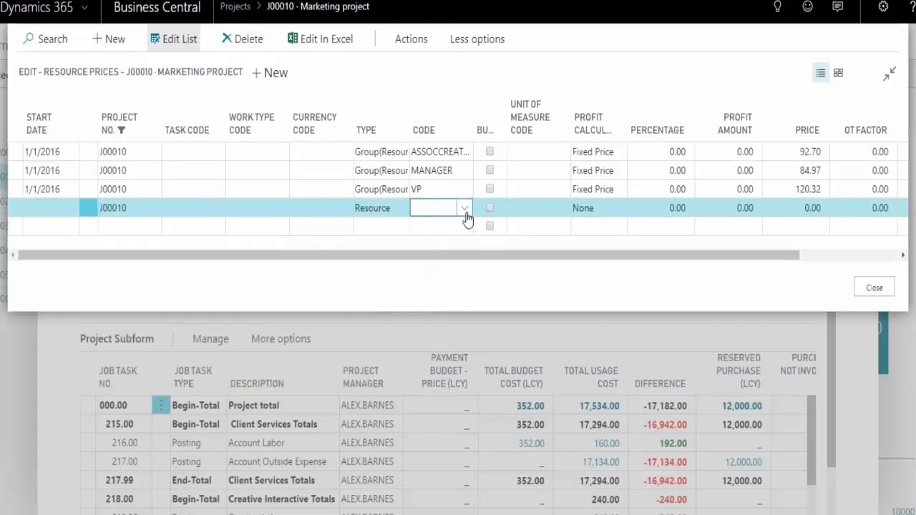
click(465, 211)
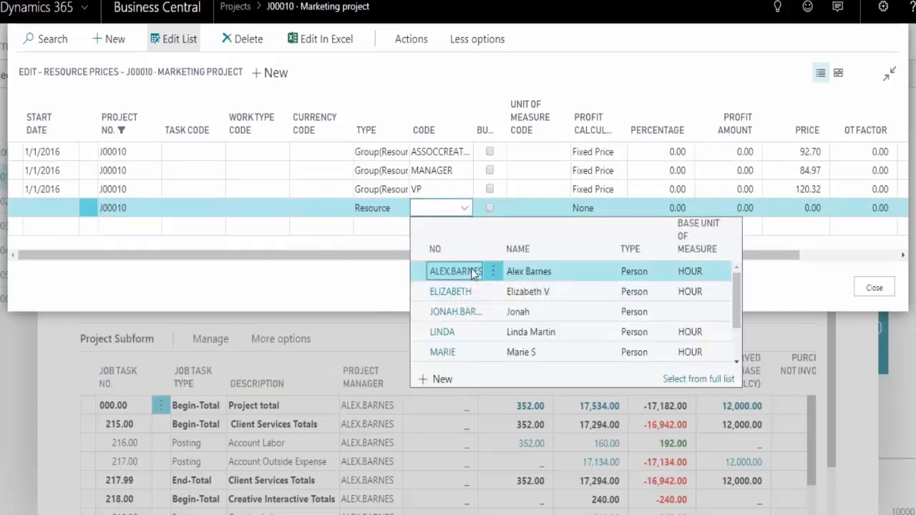
click(472, 272)
Set the new resource price line's profit calculation to Fixed Price and its price to 100.00
click(604, 208)
click(610, 210)
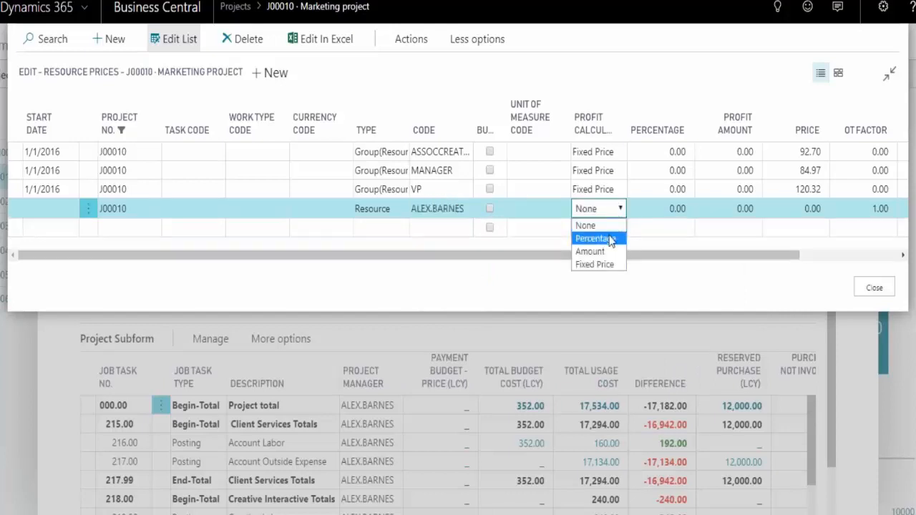
click(617, 264)
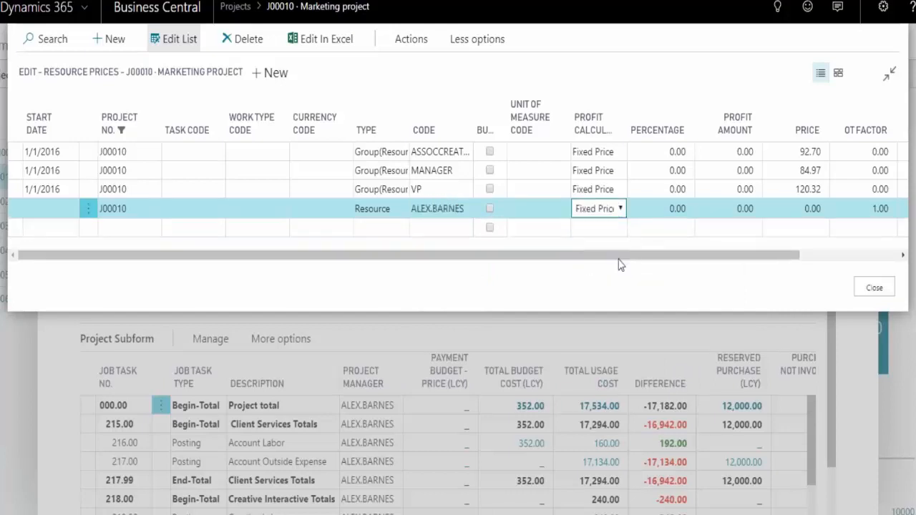
click(786, 207)
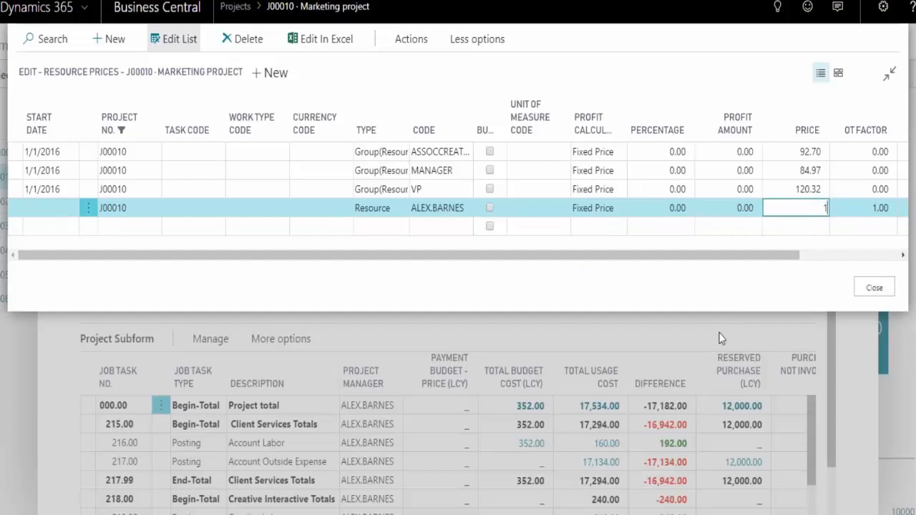
key(Tab)
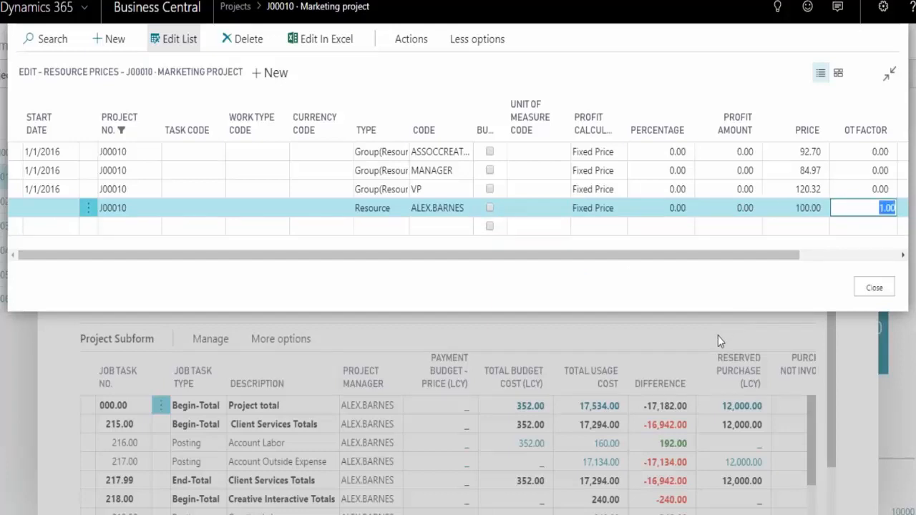
Check the new price line's resource code and project number choices, and close Resource Prices
click(465, 205)
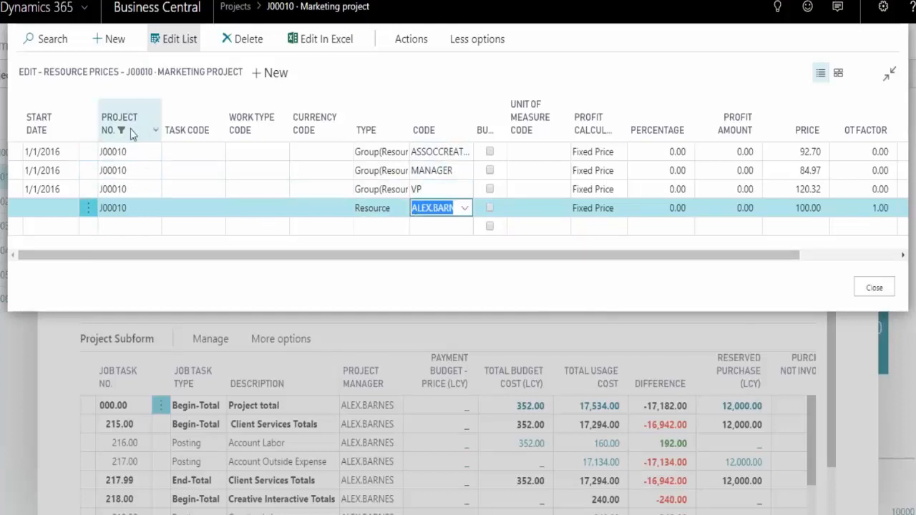
click(135, 209)
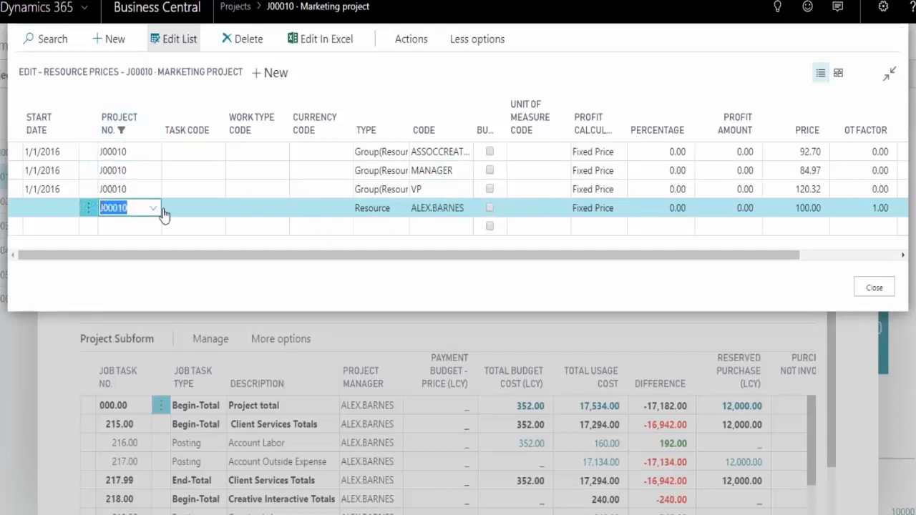
click(159, 209)
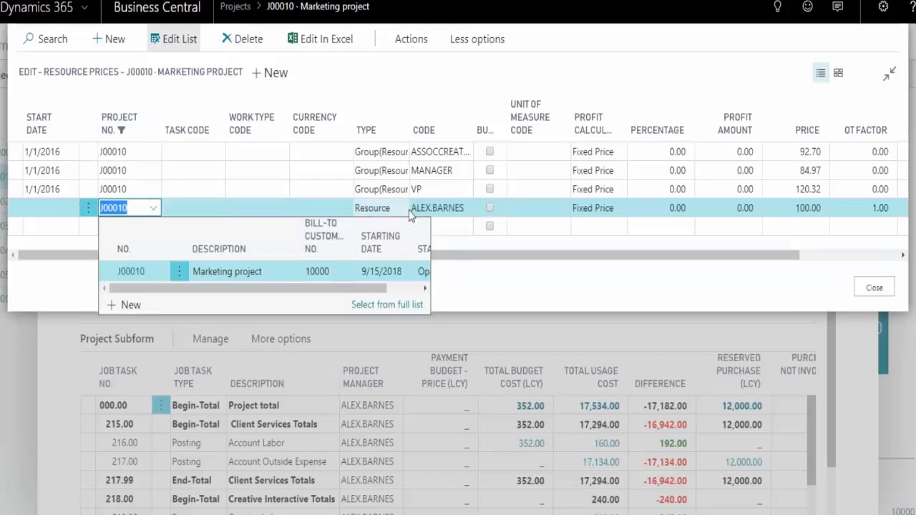
click(440, 208)
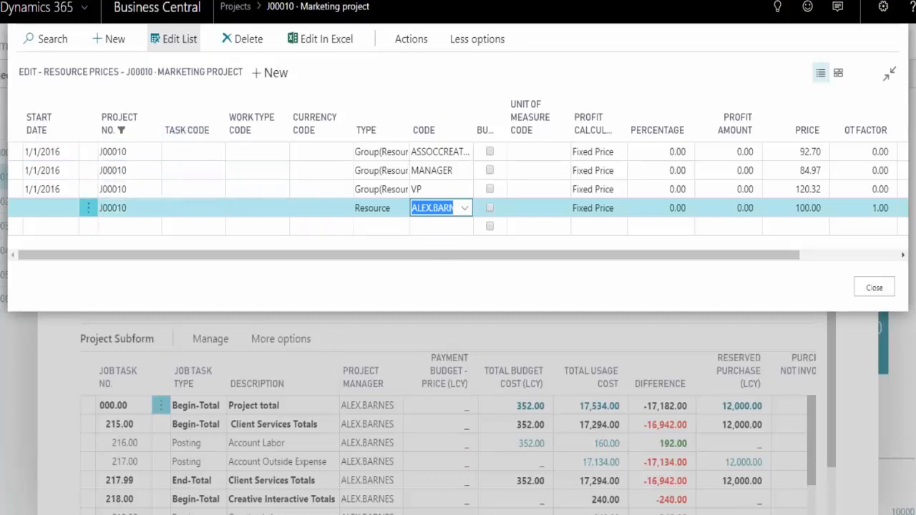
click(884, 290)
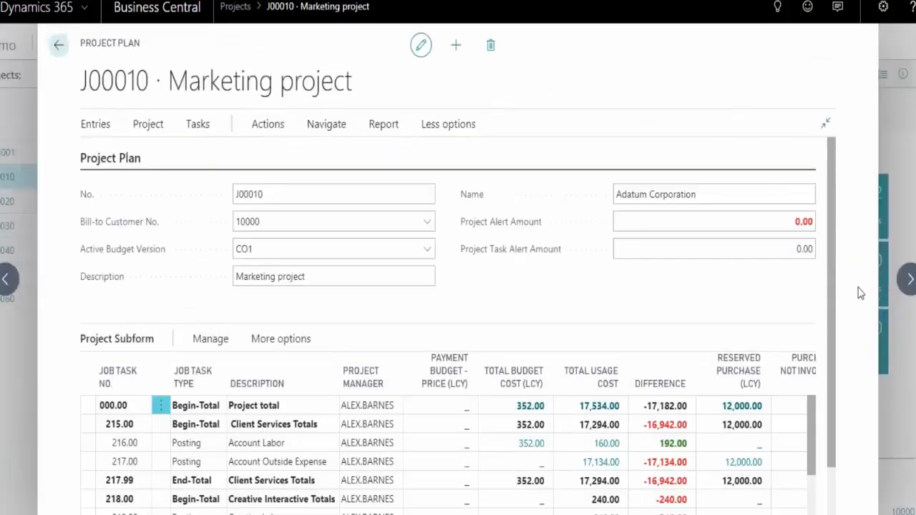
Open the Scheduled Billings setup for the J00010 Marketing project
click(66, 54)
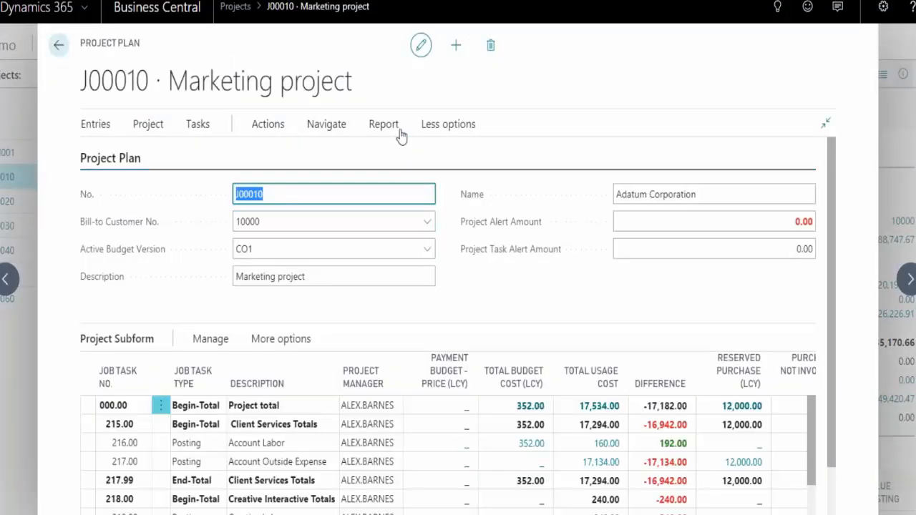
click(326, 125)
click(267, 133)
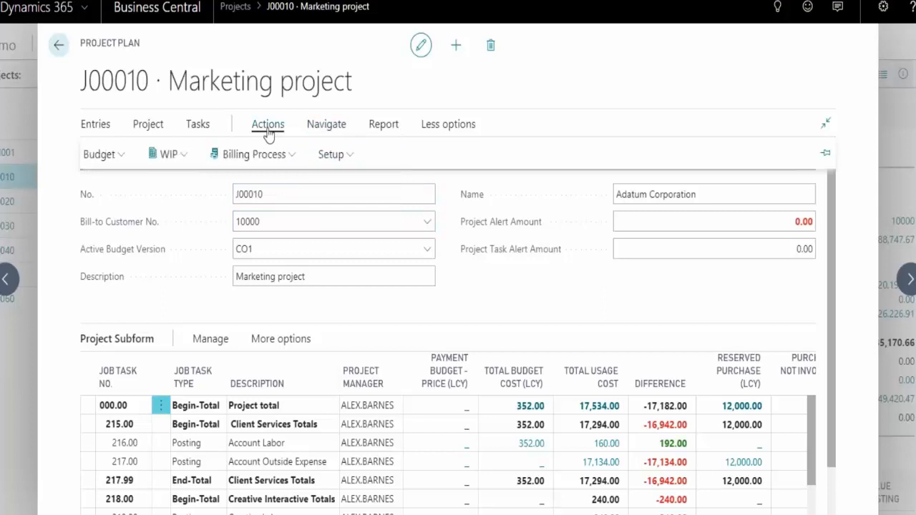
click(334, 156)
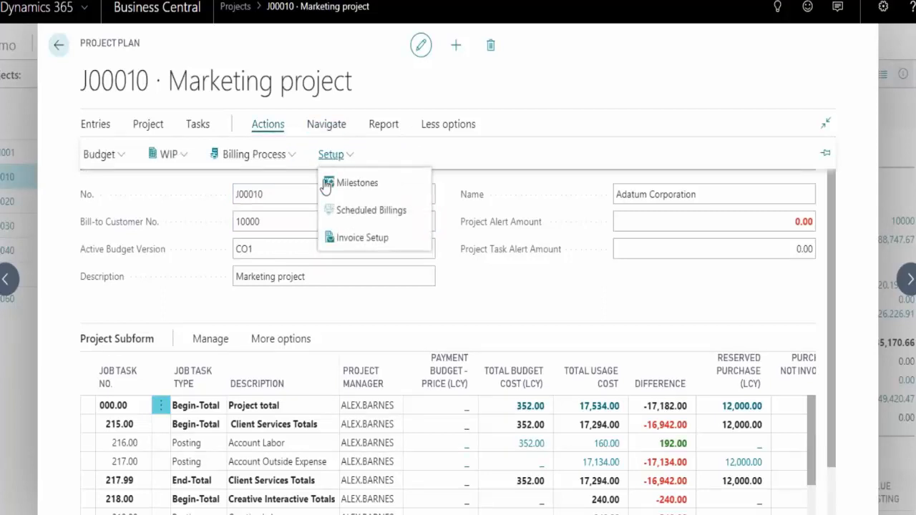
click(353, 217)
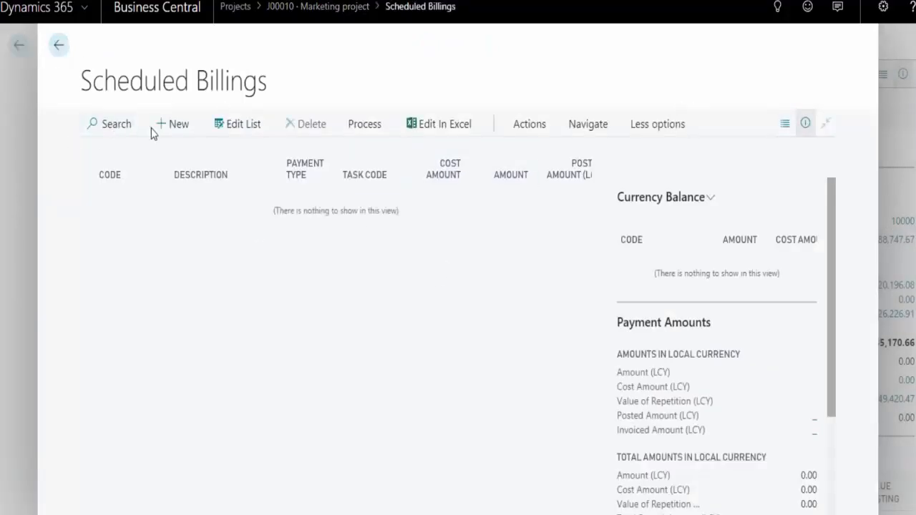
Add a scheduled billing line with code 1, description milestone and task code 216.00
click(170, 126)
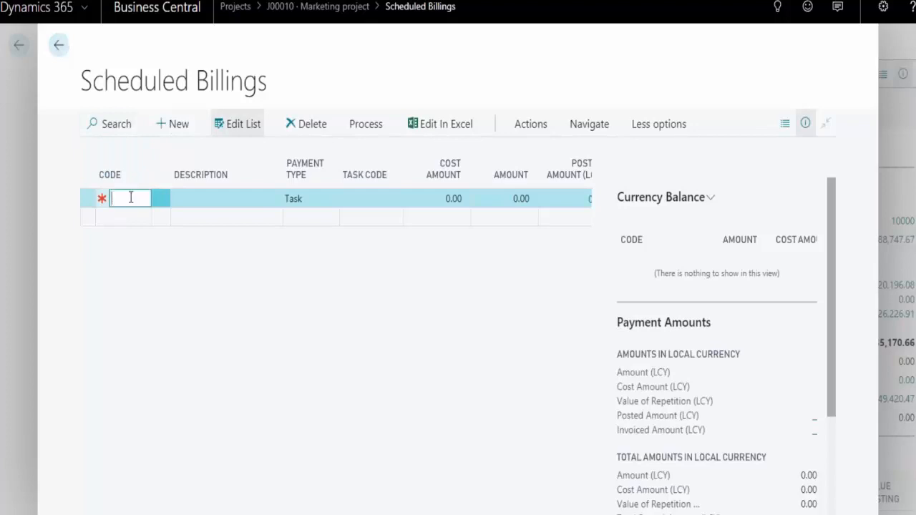
text(1)
click(205, 201)
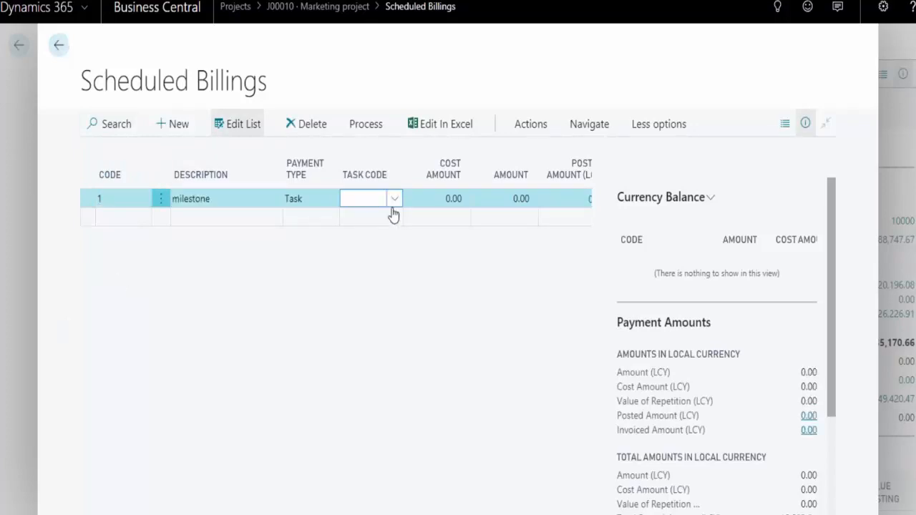
click(394, 203)
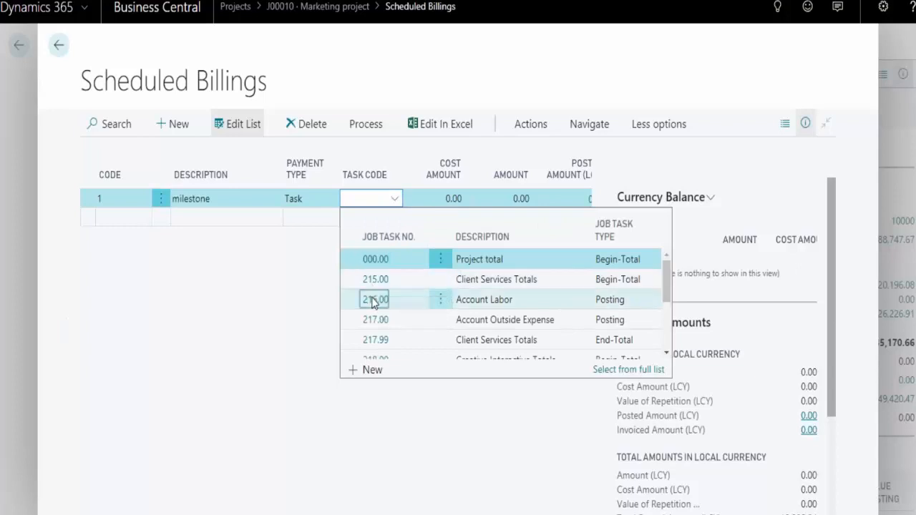
click(374, 299)
Hide the side details of Scheduled Billings and set the milestone line's amount to 60,000.00
click(806, 125)
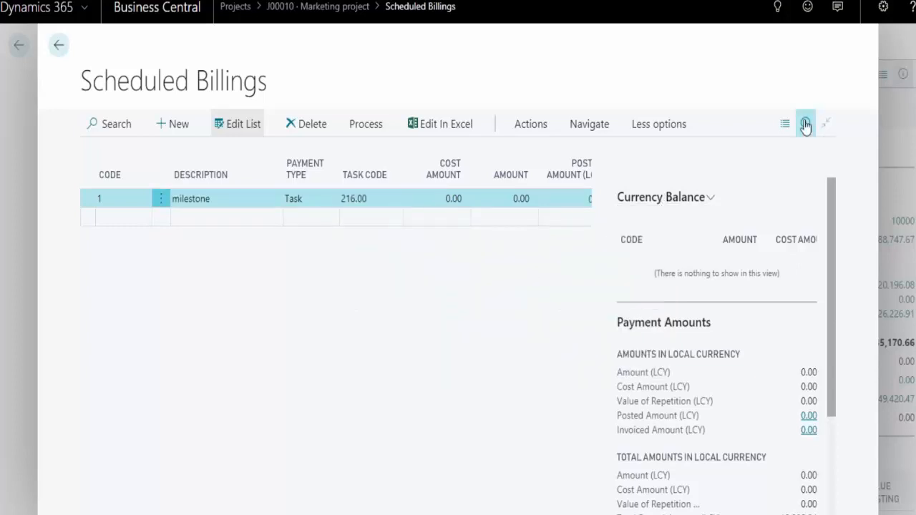
click(507, 199)
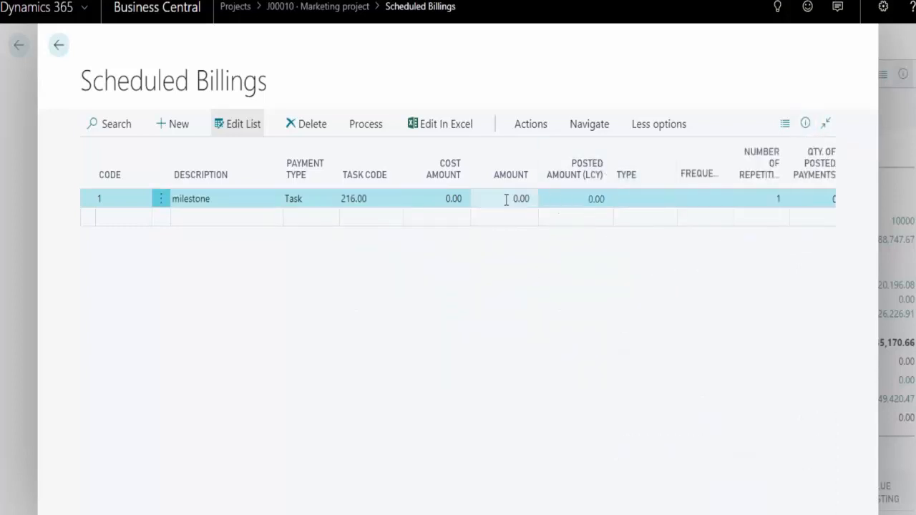
text(60000)
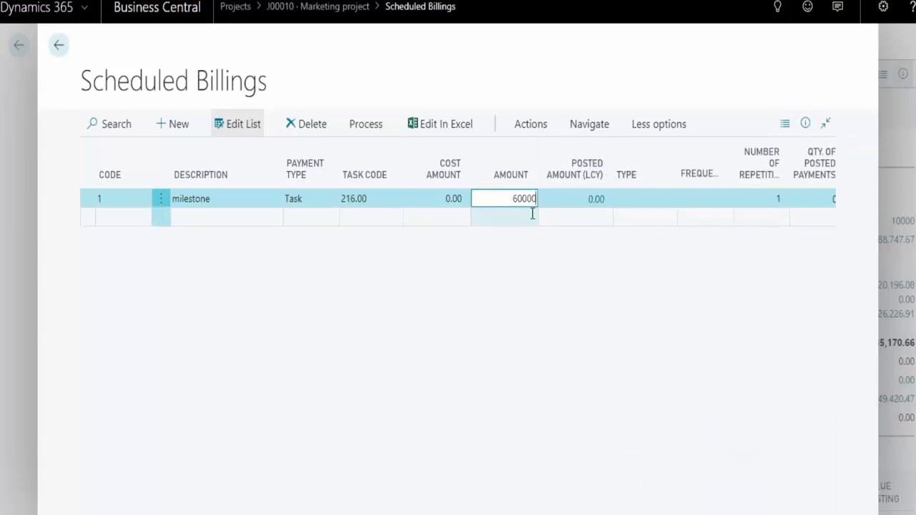
key(Tab)
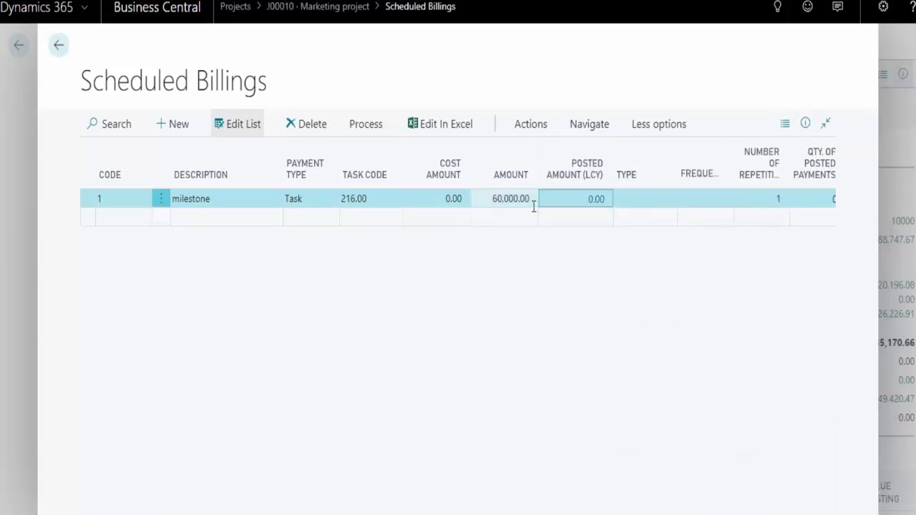
Set the milestone line's frequency to 1M, its number of repetitions to 12 and its budget date to 11/8/2018
click(636, 198)
click(684, 200)
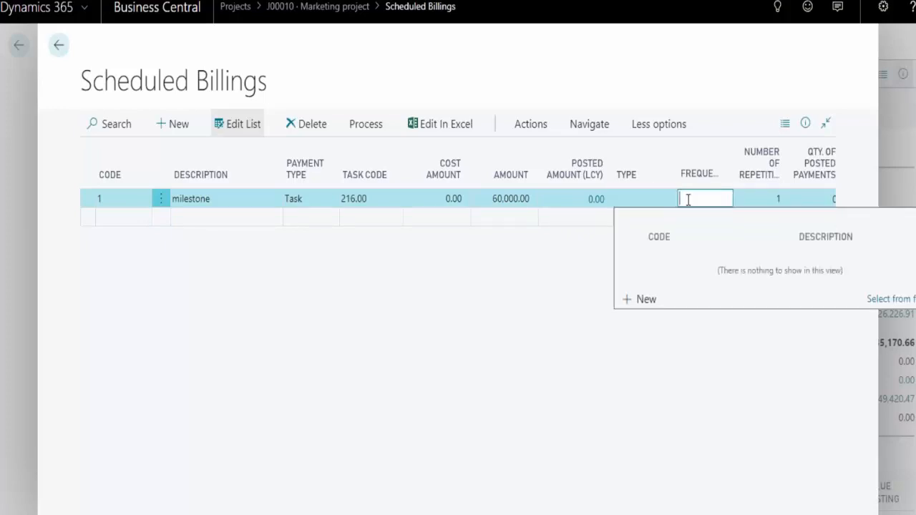
text(1m)
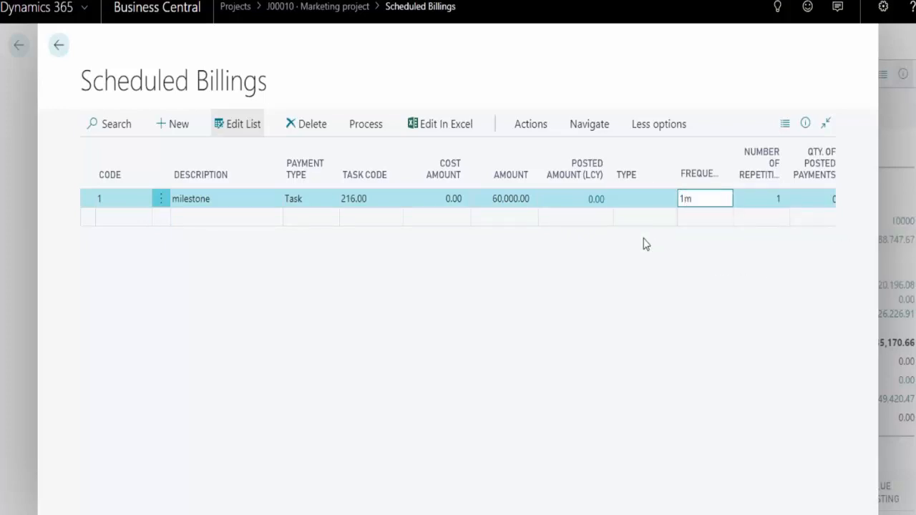
key(Tab)
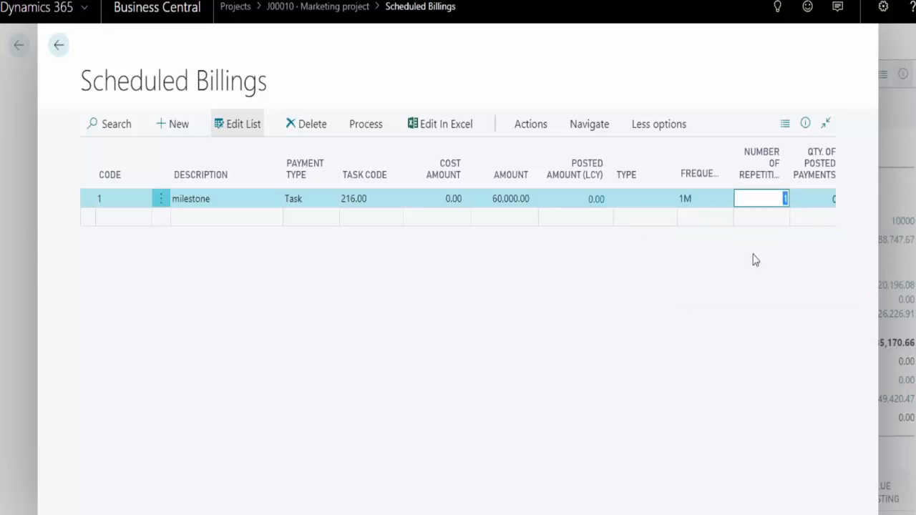
text(12)
key(Tab)
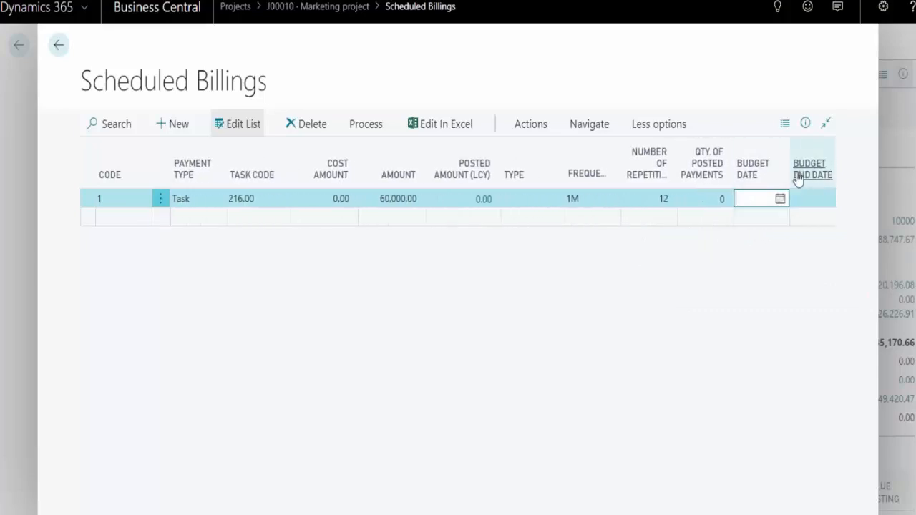
click(780, 198)
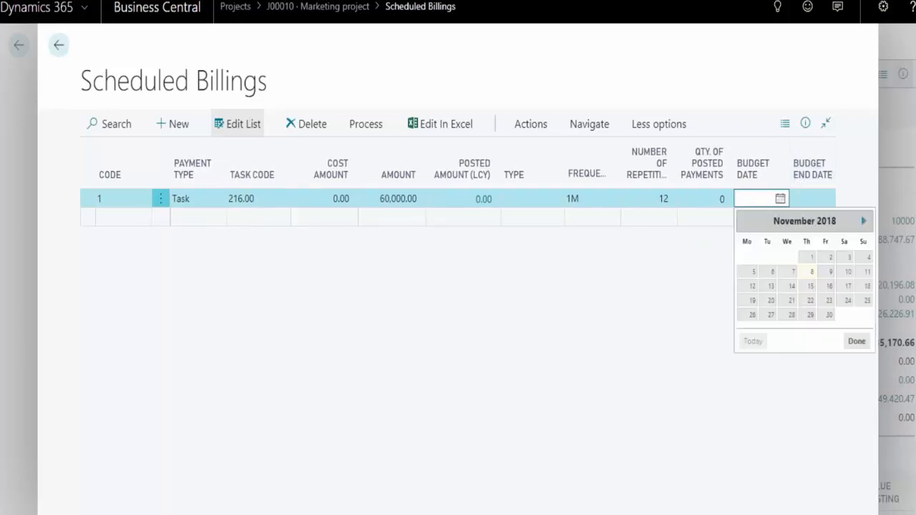
click(806, 276)
Clear the milestone line's frequency, set its number of repetitions to 1, and close Scheduled Billings
click(595, 199)
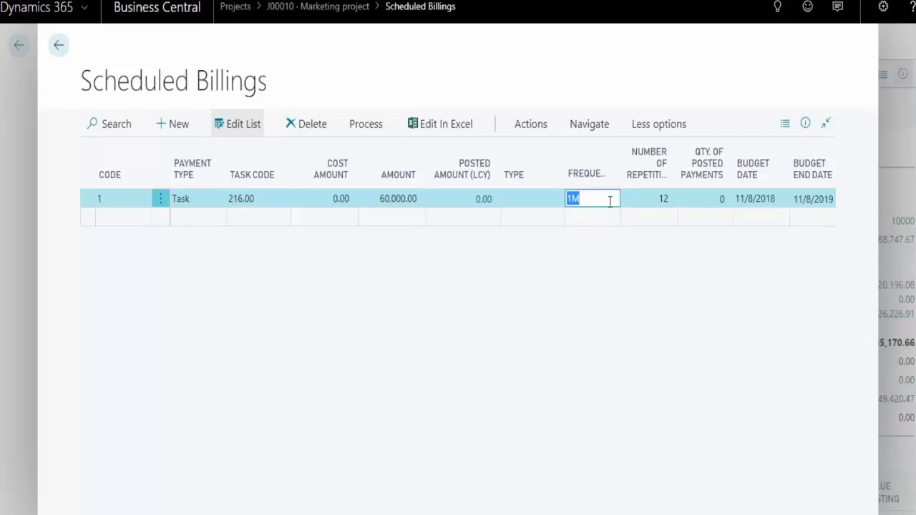
key(Tab)
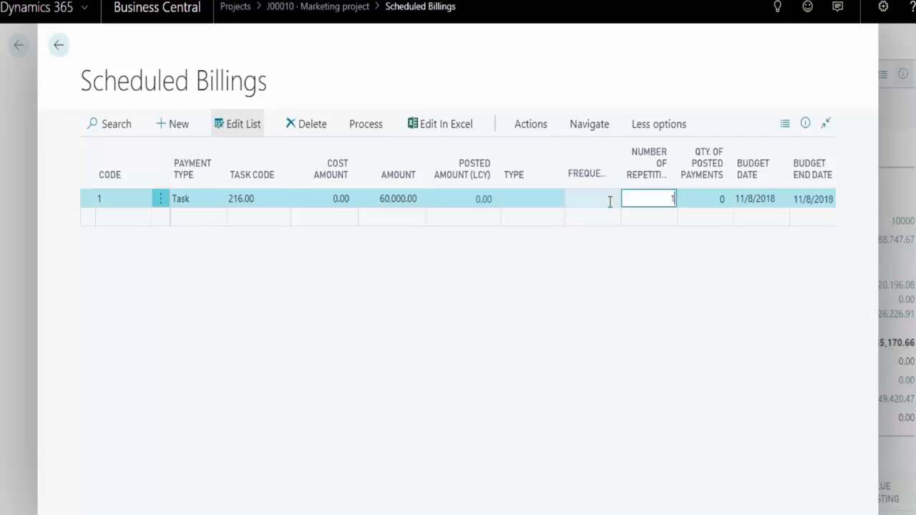
key(Tab)
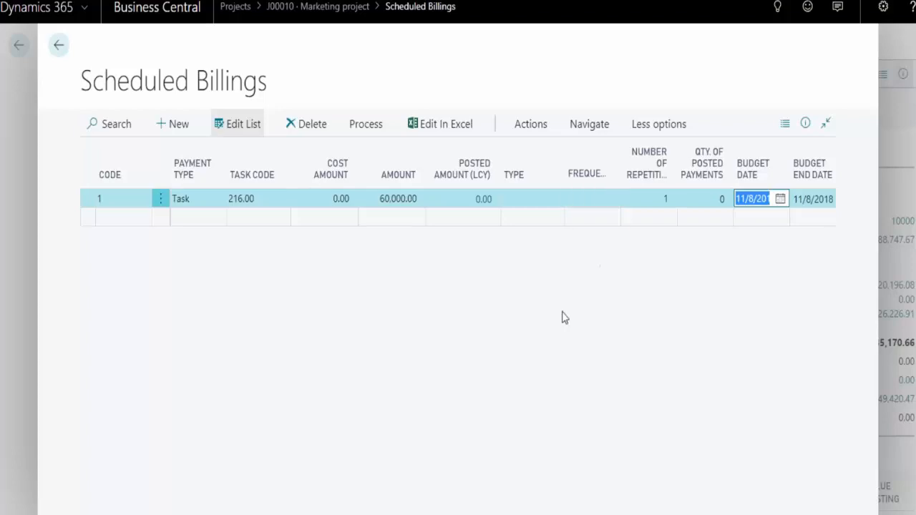
drag(422, 513, 279, 422)
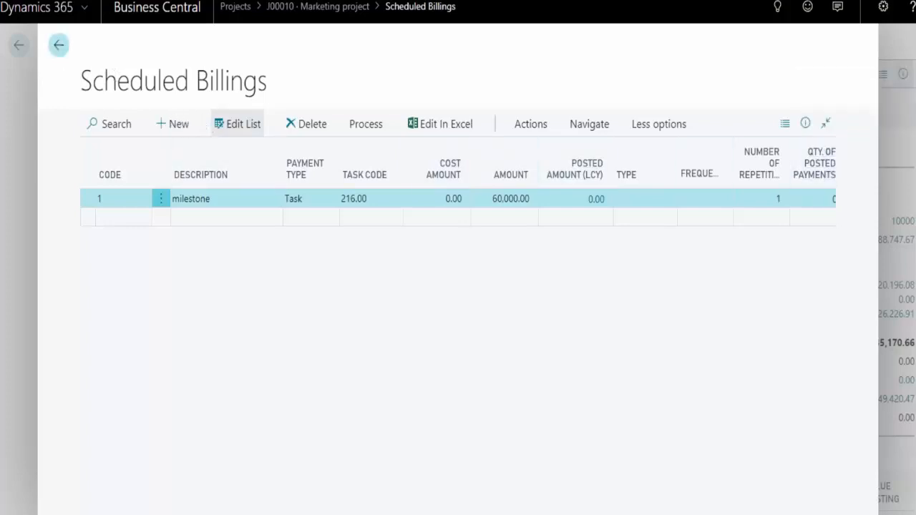
click(59, 45)
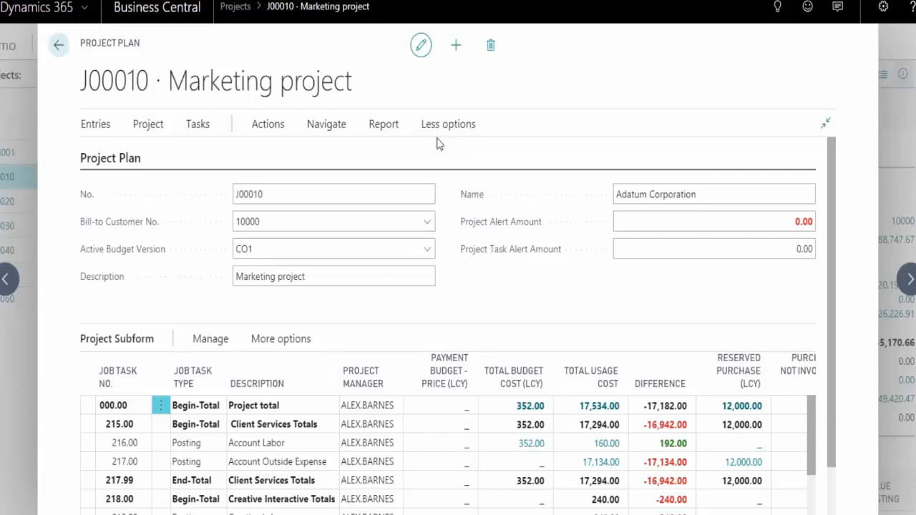
Open the project's Milestones, review the cancelled, finished and postponed fields, and close the list
click(334, 127)
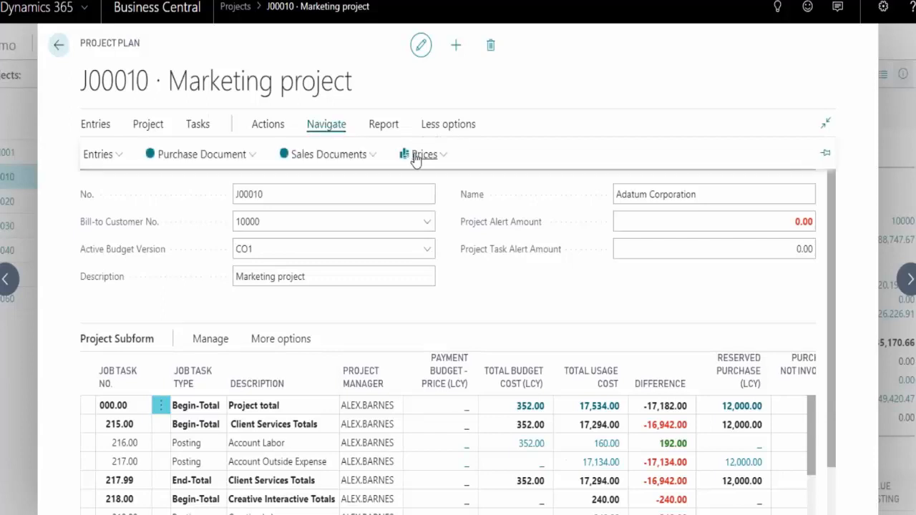
click(278, 123)
click(328, 153)
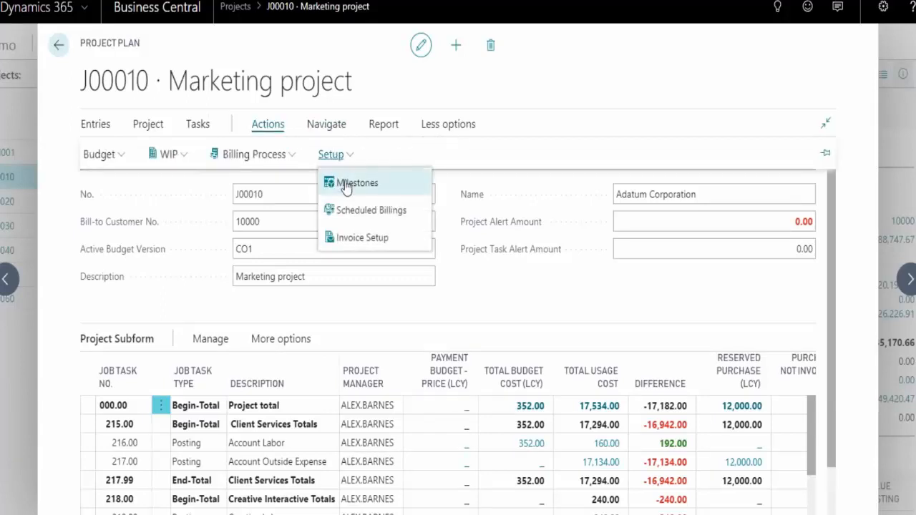
click(352, 184)
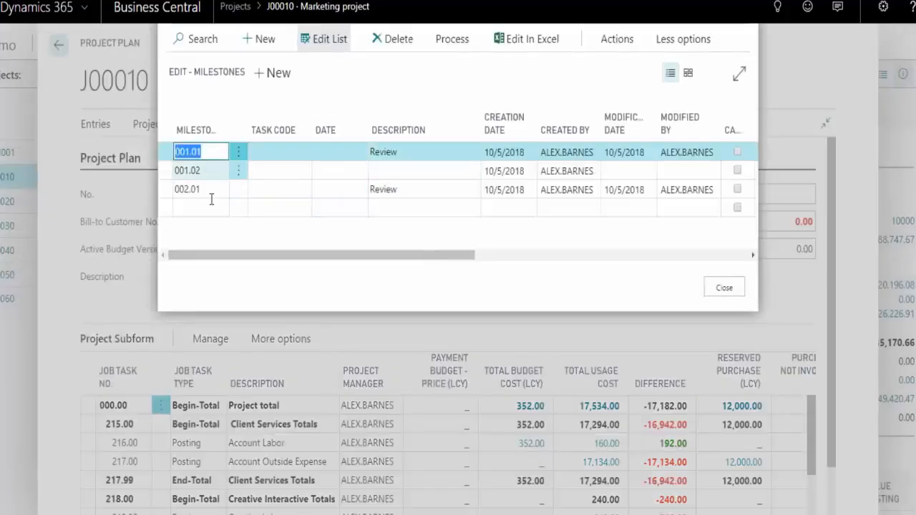
drag(277, 259, 488, 266)
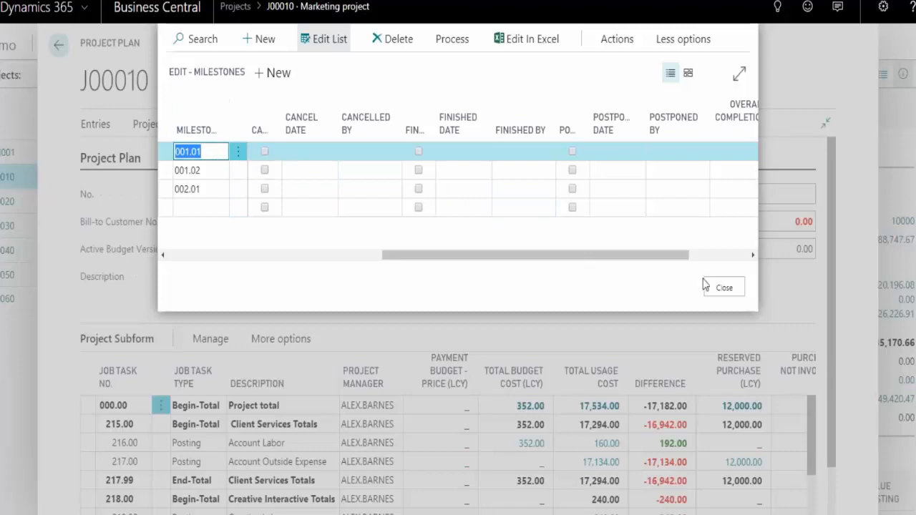
click(724, 290)
Return to the role center and check the Approved Sales Invoices list
click(58, 45)
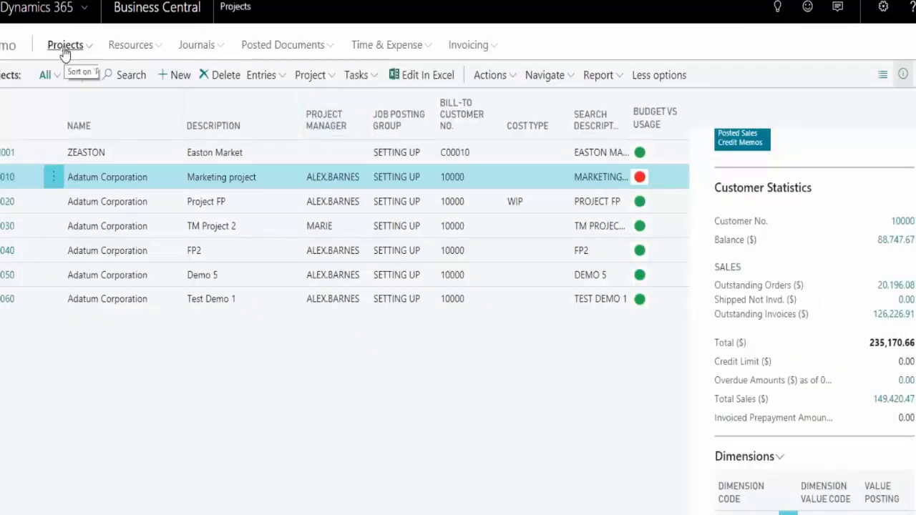
click(7, 47)
scroll(178, 422, down, 3)
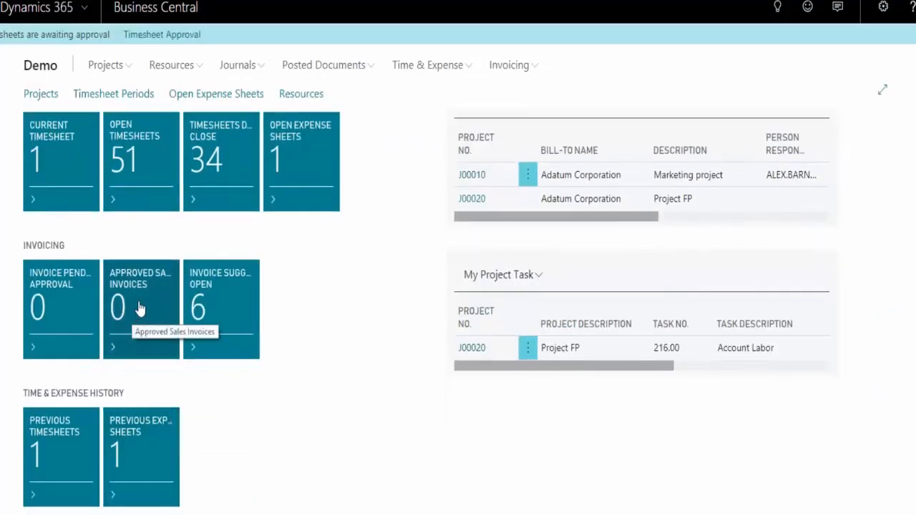
click(140, 308)
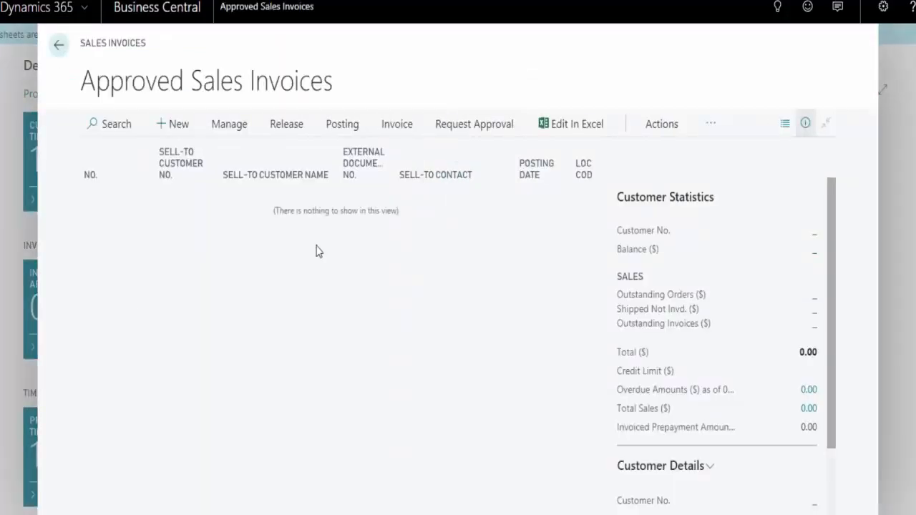
click(58, 46)
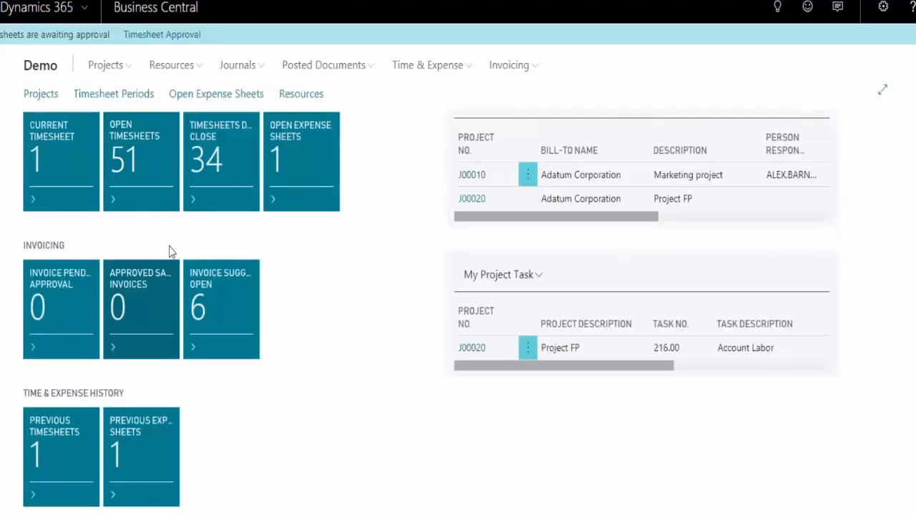
Open the Invoice Suggestion Open list at full width and open the invoice suggestion for the Marketing project J00010
click(209, 296)
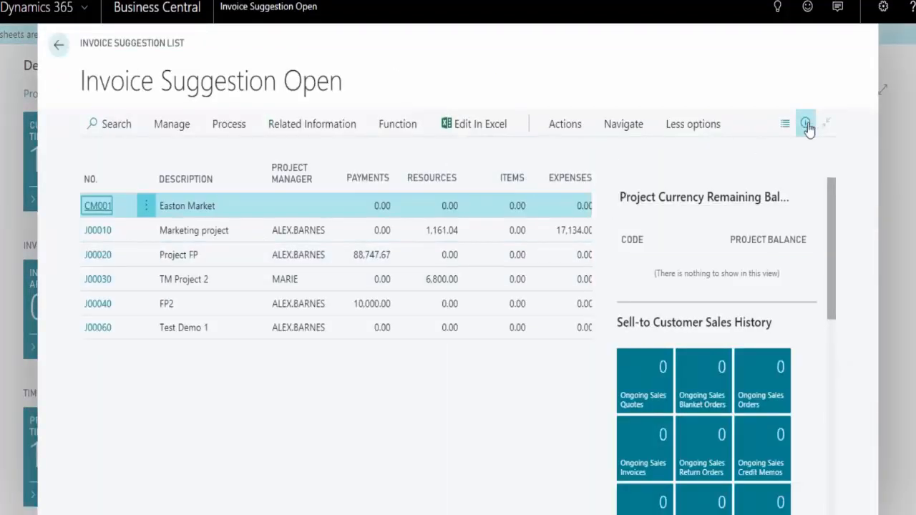
click(806, 126)
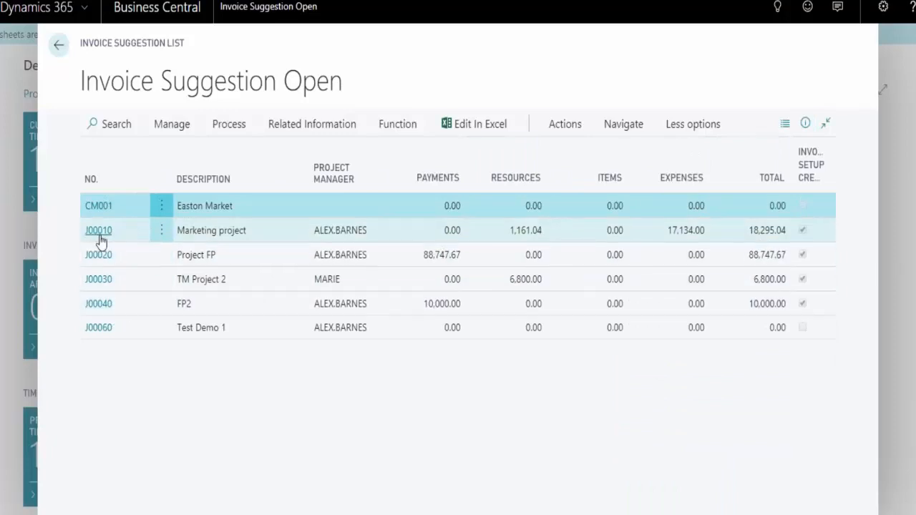
click(192, 232)
Examine the quantity to invoice and posted quantities on the Invoice Suggestion Lines and the option for creating an invoice
scroll(429, 272, down, 5)
scroll(262, 287, down, 2)
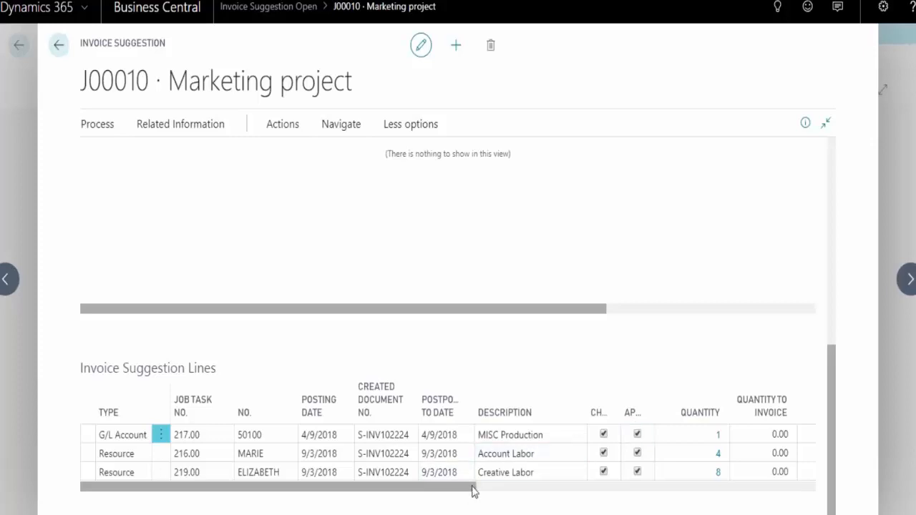
drag(472, 491, 618, 511)
click(538, 453)
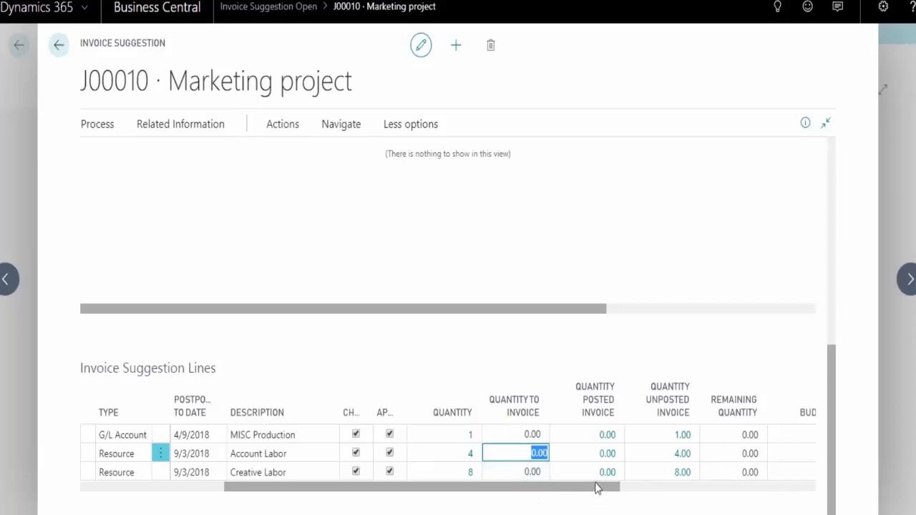
drag(597, 488, 356, 456)
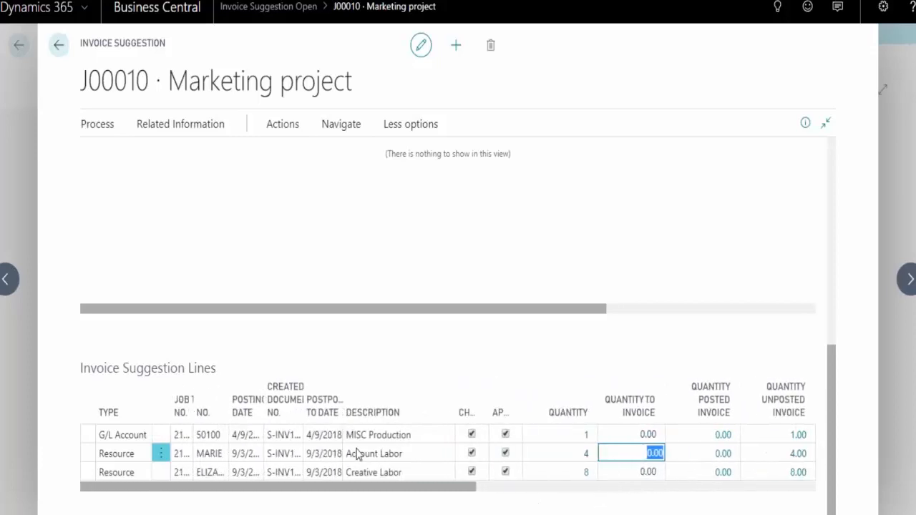
click(101, 130)
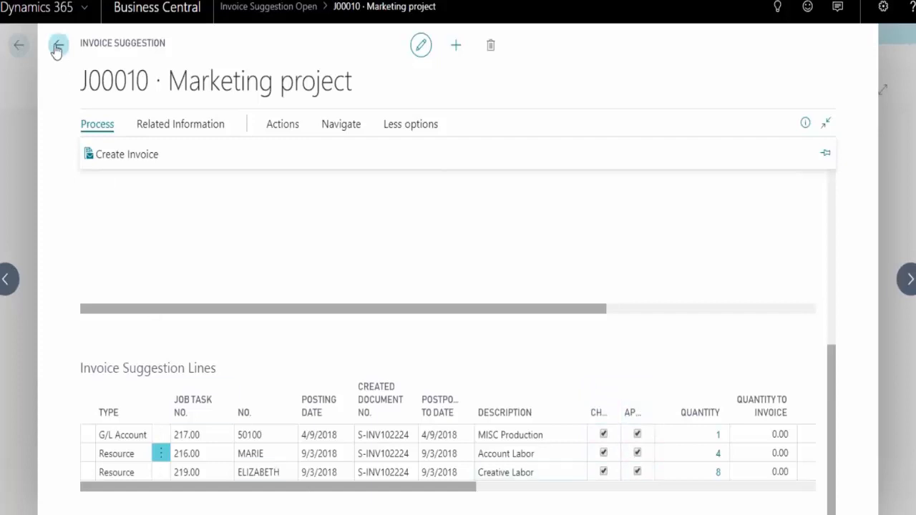
Review the Create Project Invoices options for project J00010, enter the posting date filter 01/01/2018..01/31/18, and leave the dialog without creating an invoice
click(121, 161)
scroll(582, 301, down, 5)
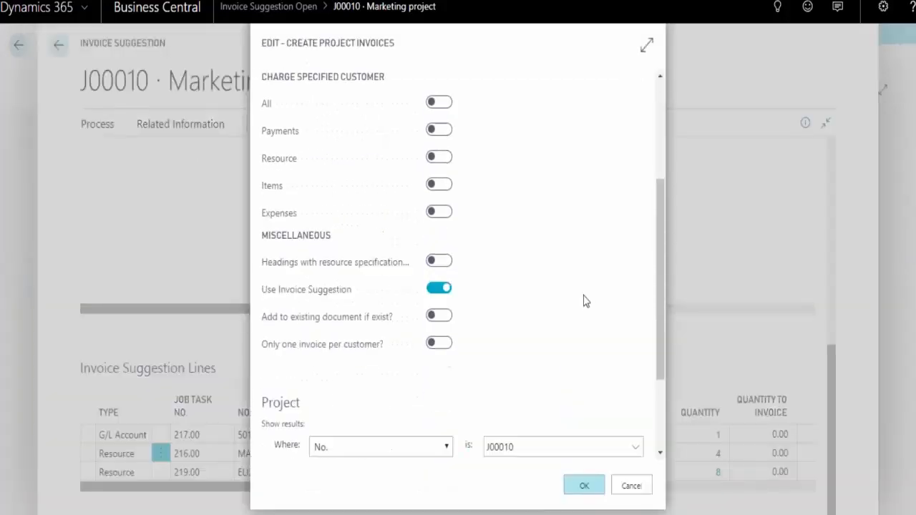
click(514, 377)
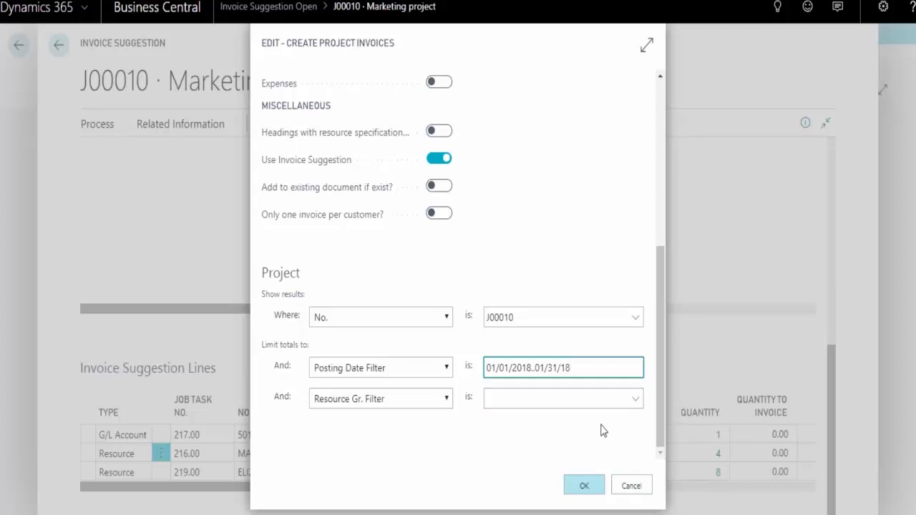
click(634, 488)
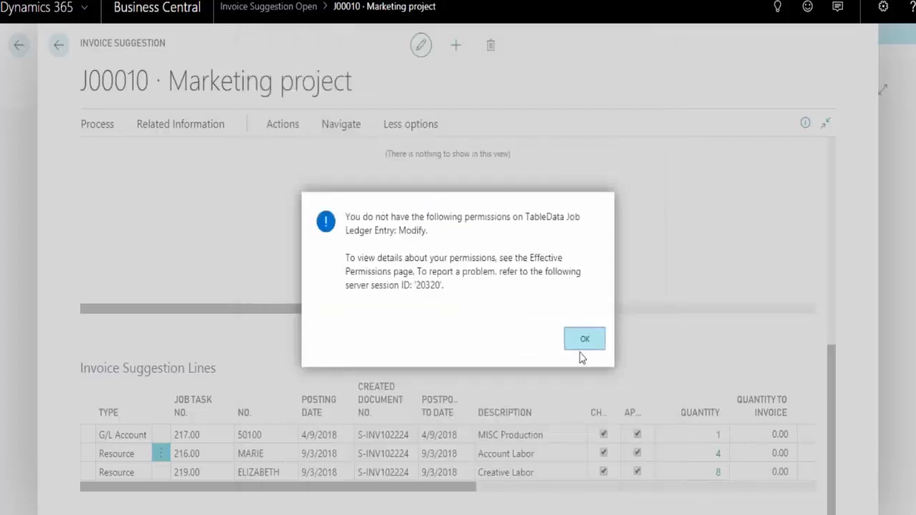
click(584, 342)
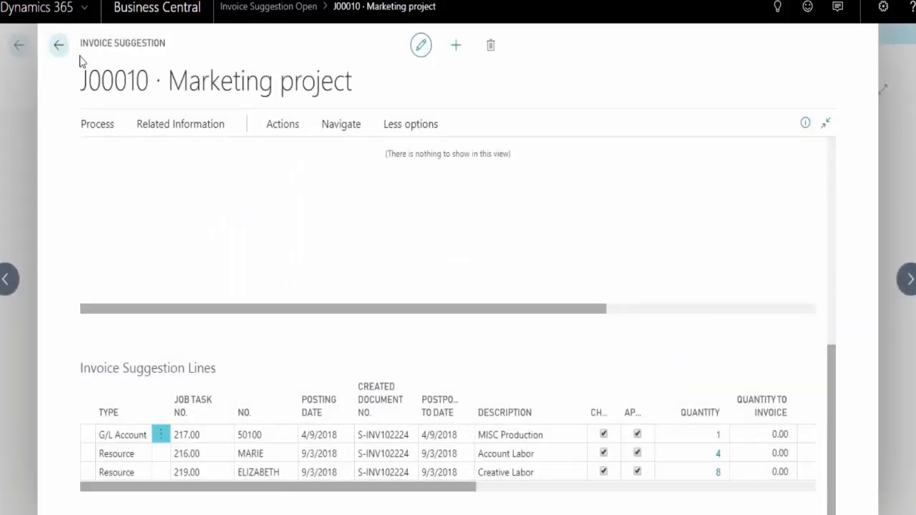
Return to the role center, go to the Sales Invoices list, and open Adatum Corporation's invoice S-INV102224
click(59, 45)
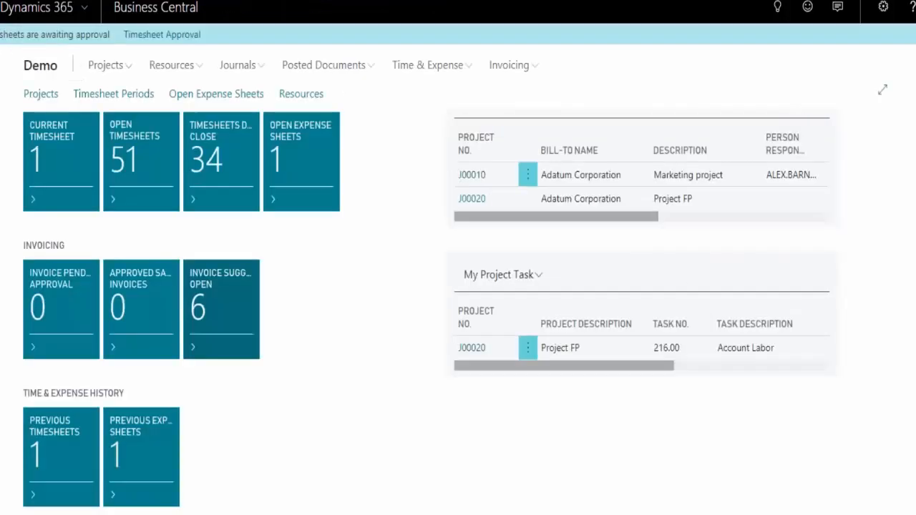
click(504, 66)
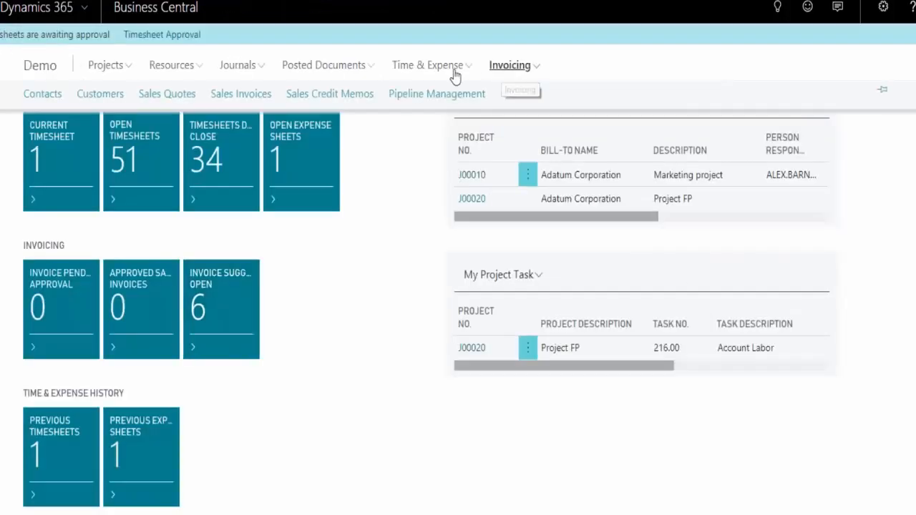
click(230, 97)
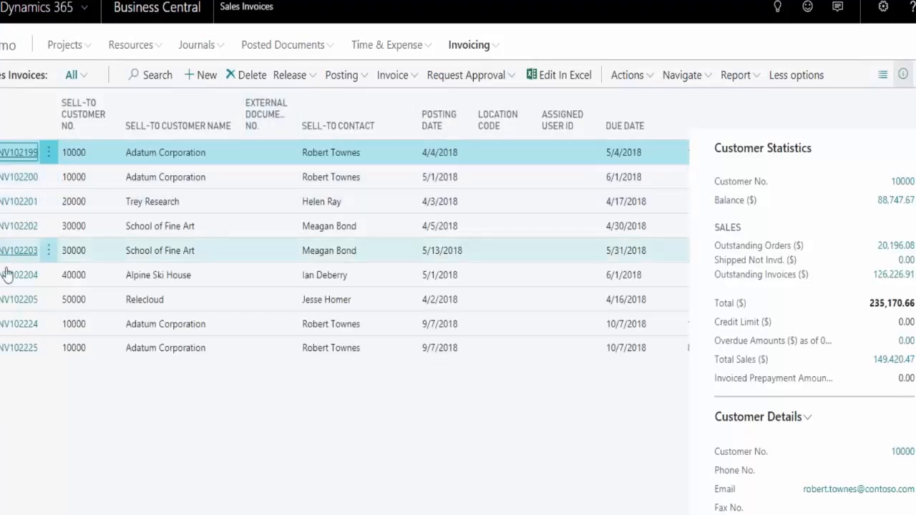
click(13, 325)
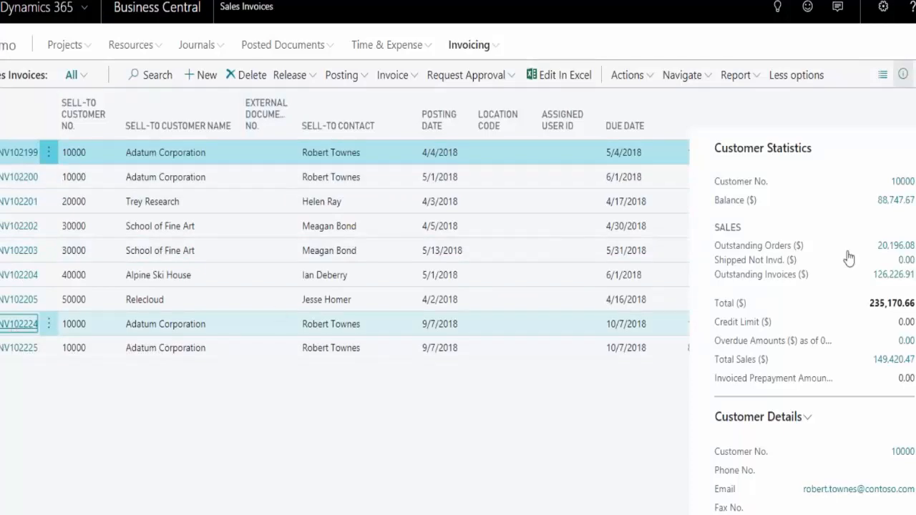
Examine the sales invoice's resource, G/L account and comment lines, including their numbers, descriptions, quantities and unit prices
scroll(762, 306, down, 2)
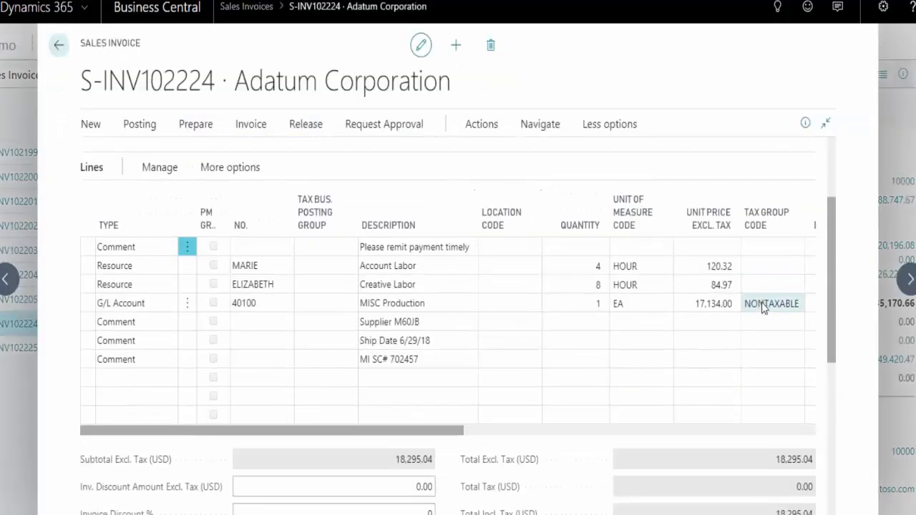
click(286, 266)
key(Down)
click(277, 303)
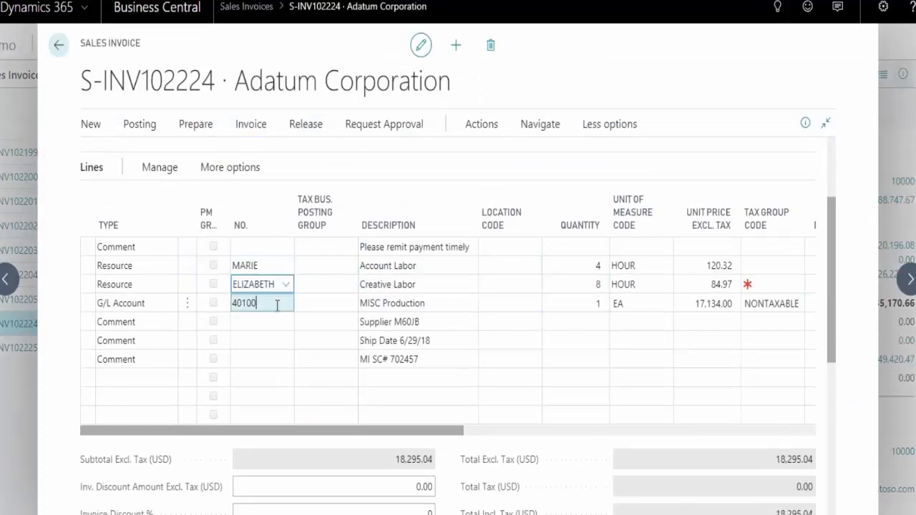
click(460, 267)
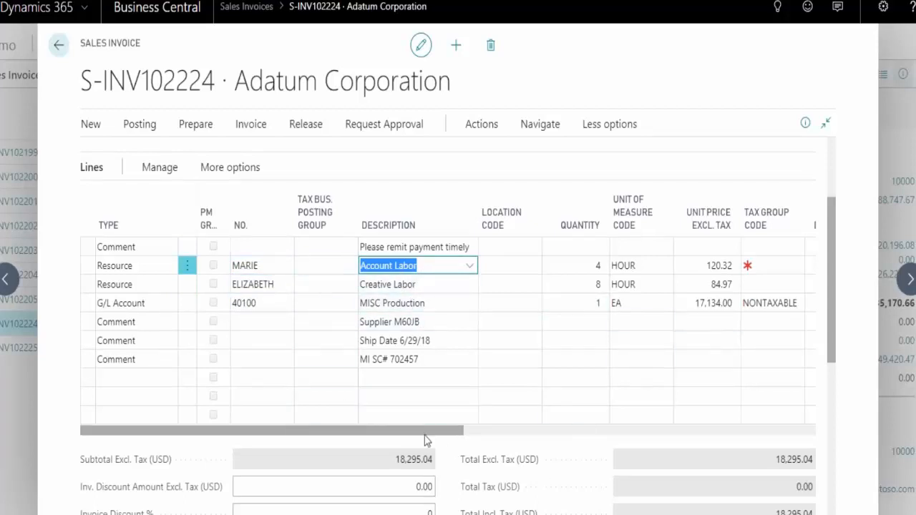
drag(428, 432, 389, 421)
click(259, 303)
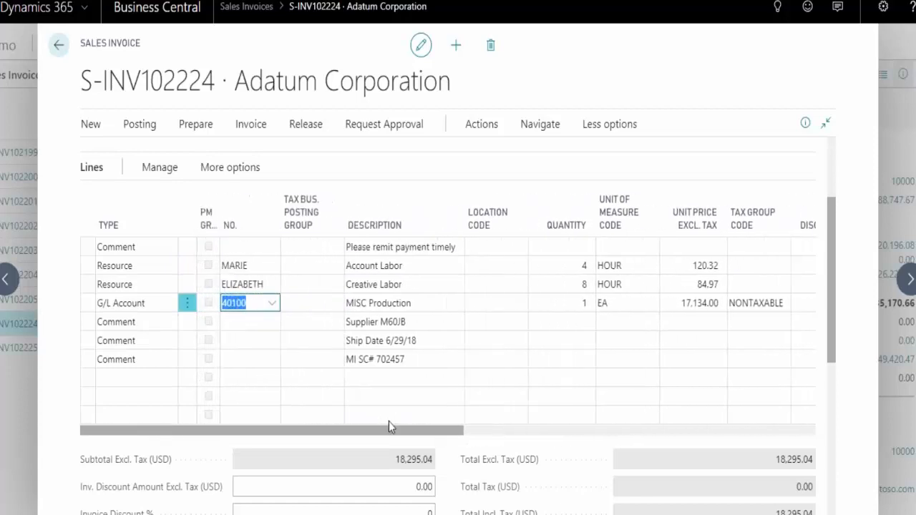
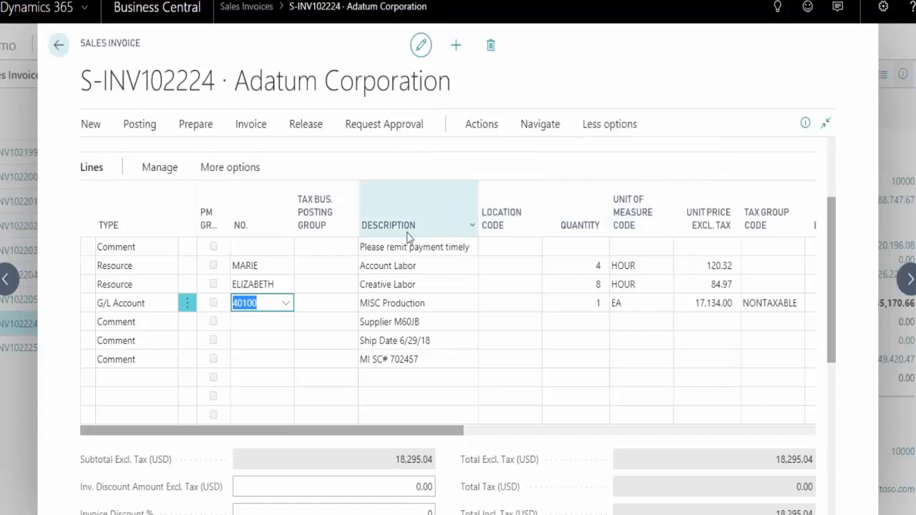
Return to the role center from the sales invoice, go to the open invoice suggestions, and open the suggestion for project J00020, Project FP
click(60, 48)
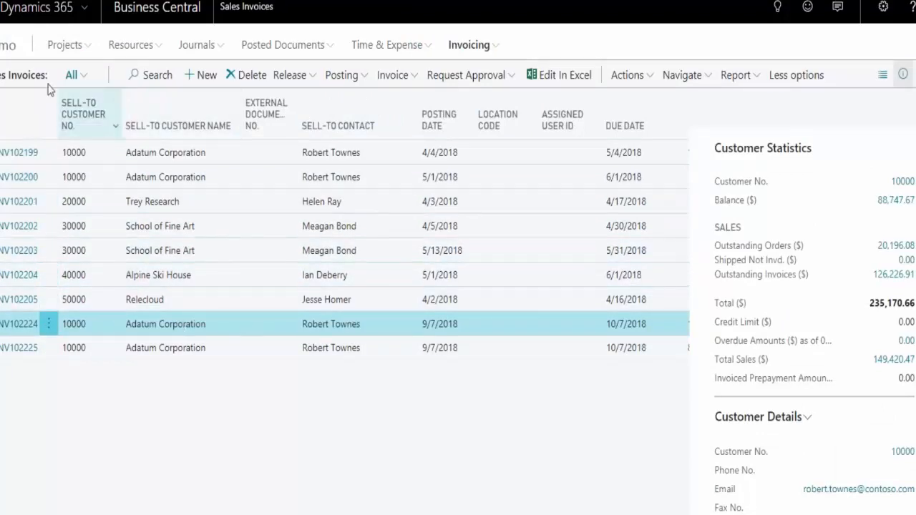
click(5, 47)
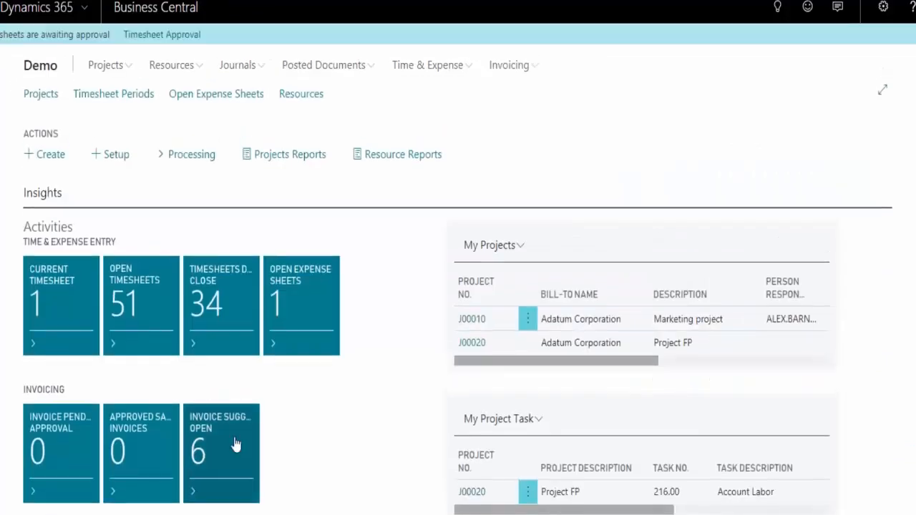
click(233, 446)
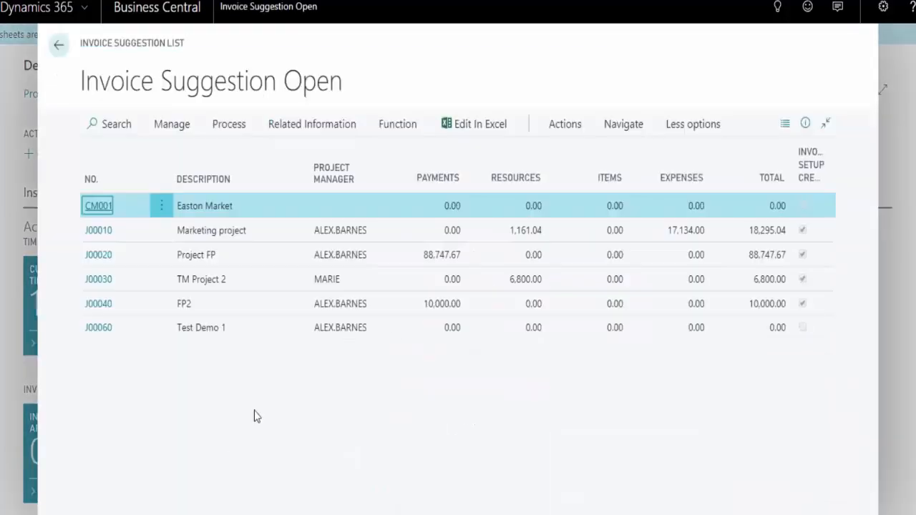
click(457, 261)
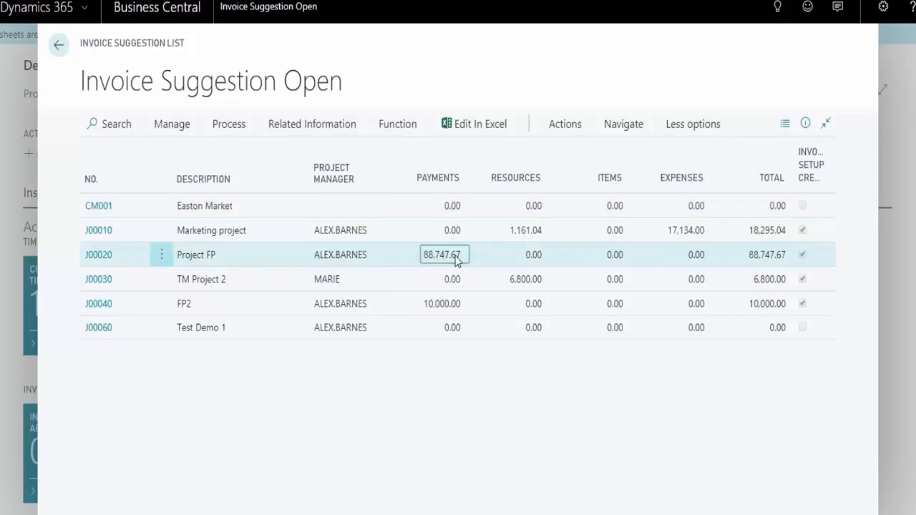
click(115, 263)
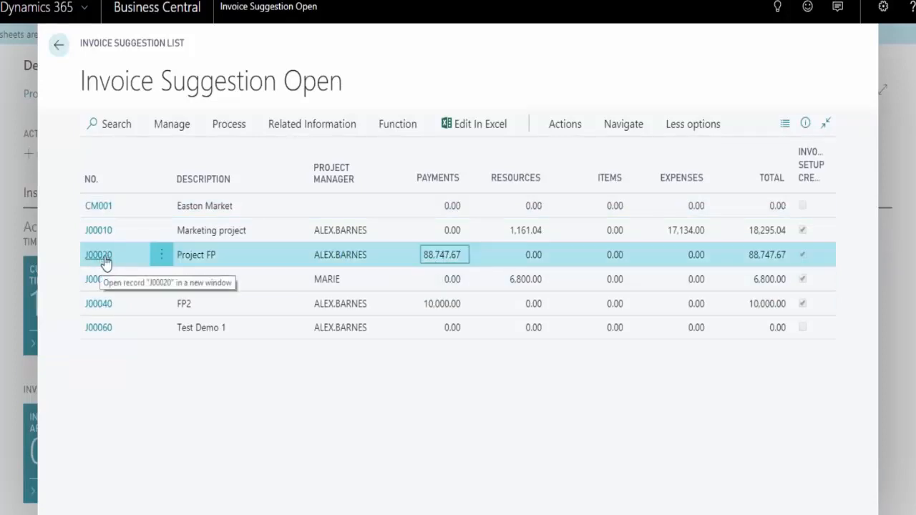
click(106, 261)
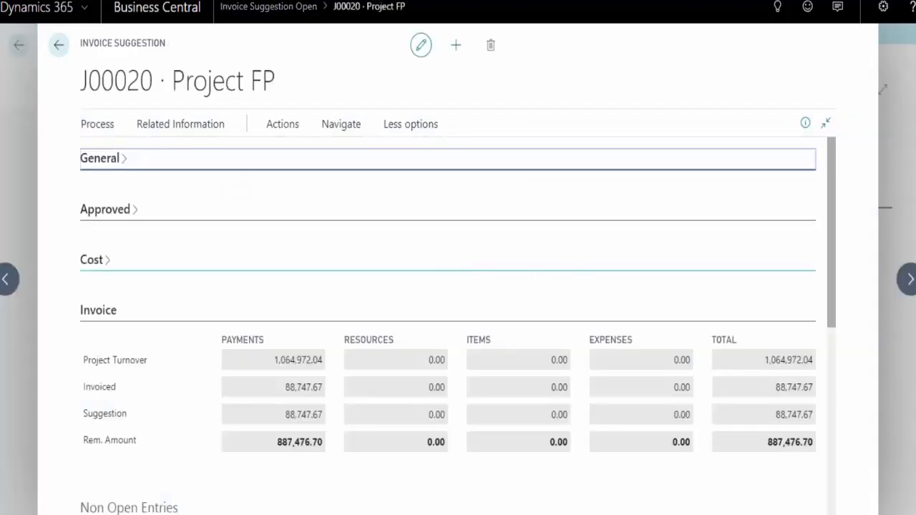
Examine the Non Open Entries and Invoice Suggestion Lines of Project FP, including posting dates, created document numbers and quantities to invoice
scroll(573, 276, down, 5)
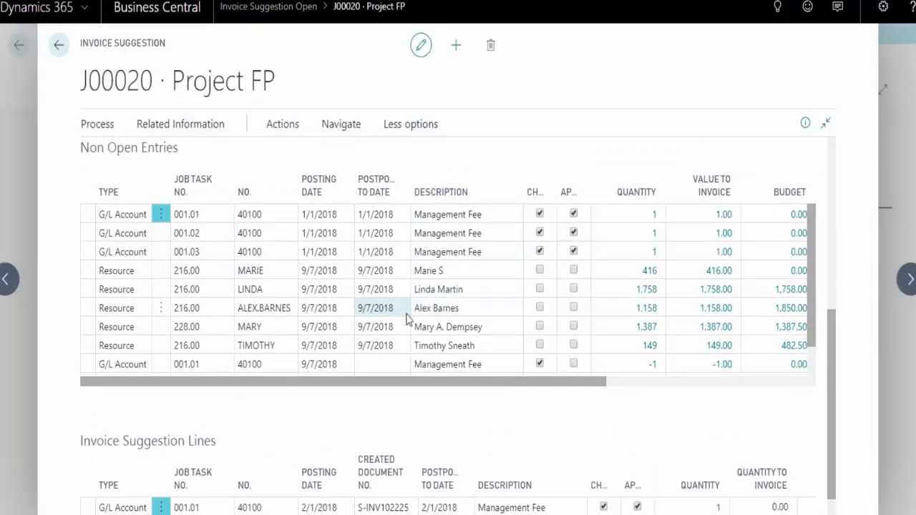
scroll(410, 427, down, 1)
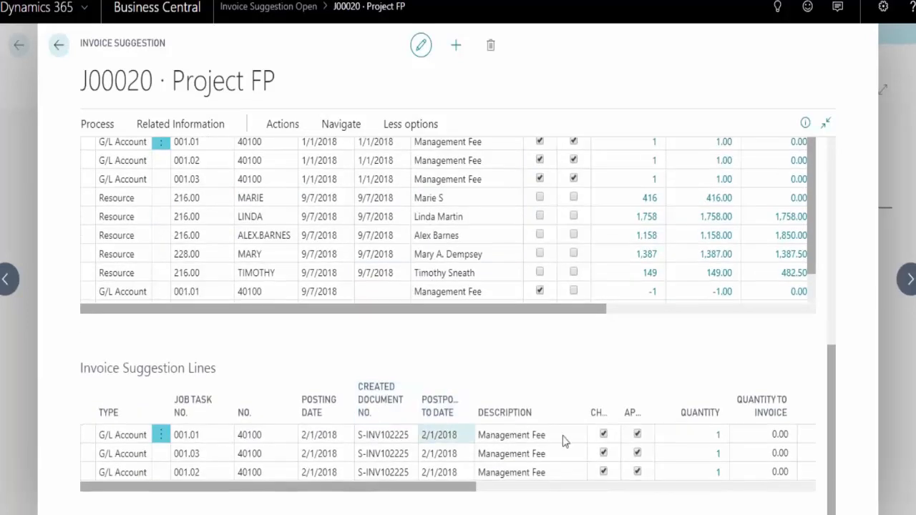
scroll(442, 289, up, 1)
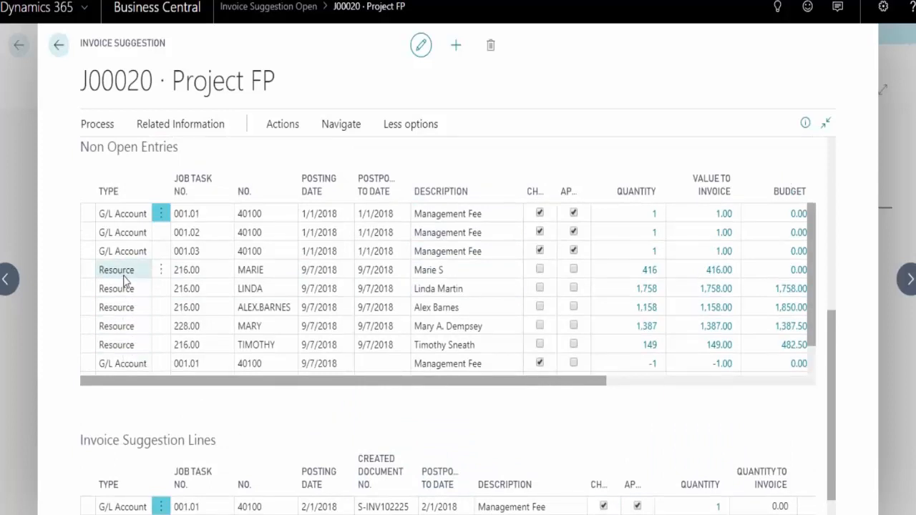
scroll(149, 379, down, 2)
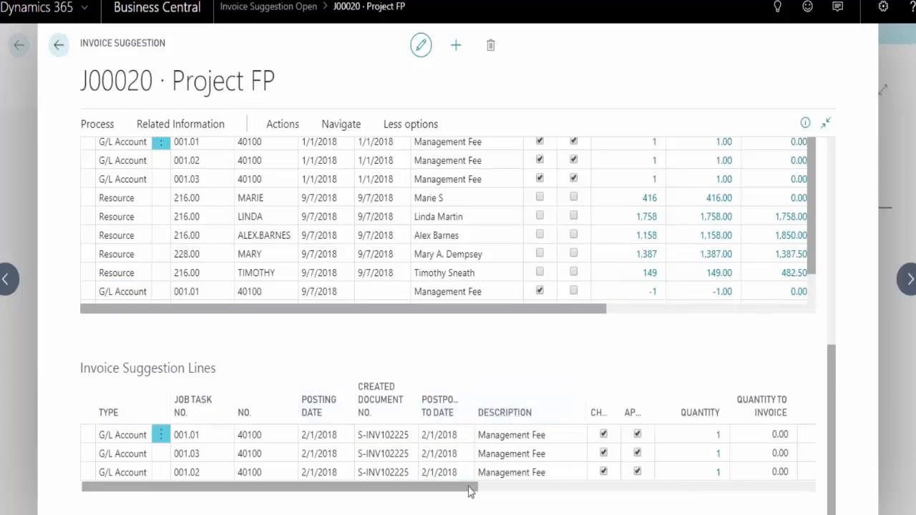
drag(468, 488, 806, 495)
drag(538, 489, 308, 494)
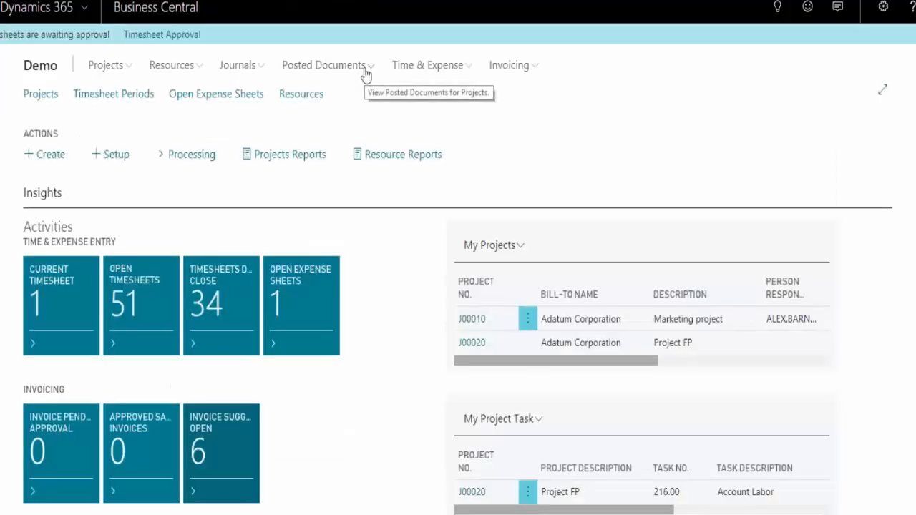
Open Fabrikam, Inc.'s purchase invoice 107213 from the Purchase Invoices list and bring its lines into view
click(360, 72)
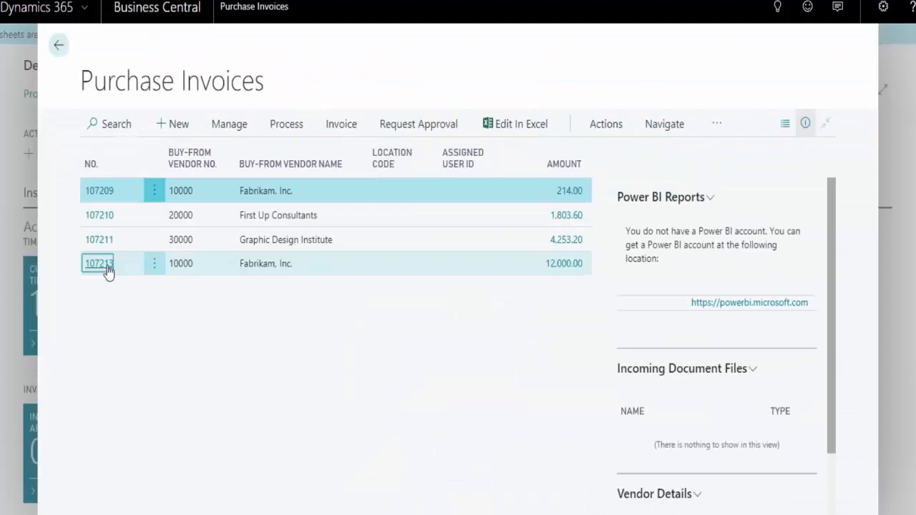
click(99, 263)
scroll(356, 295, down, 3)
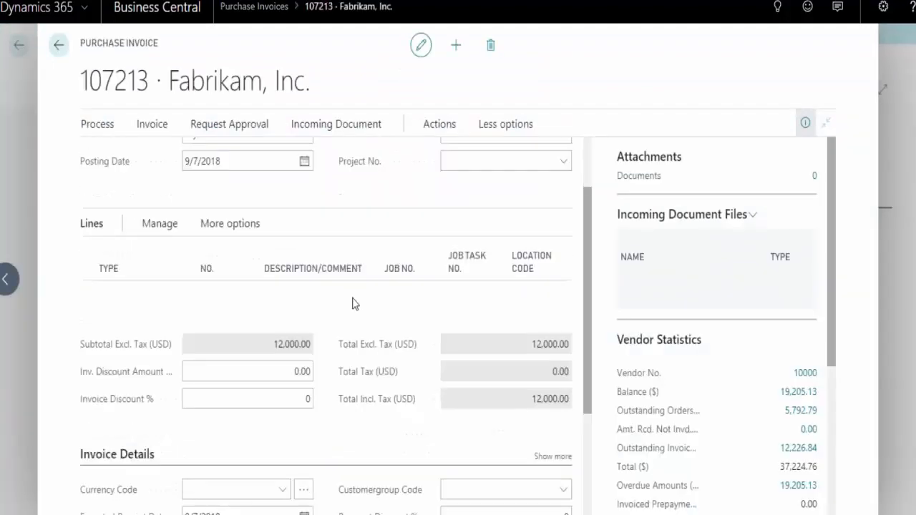
Hide the purchase invoice's fact boxes and examine the MISC Production line's job number, job task, expense code and cost type fields
click(420, 238)
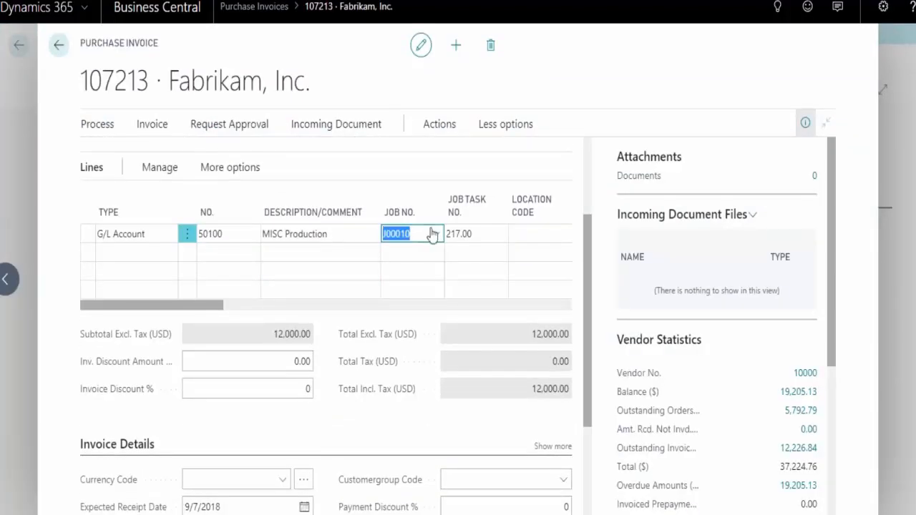
mouse_move(203, 311)
mouse_down()
mouse_move(273, 295)
mouse_move(217, 308)
mouse_up()
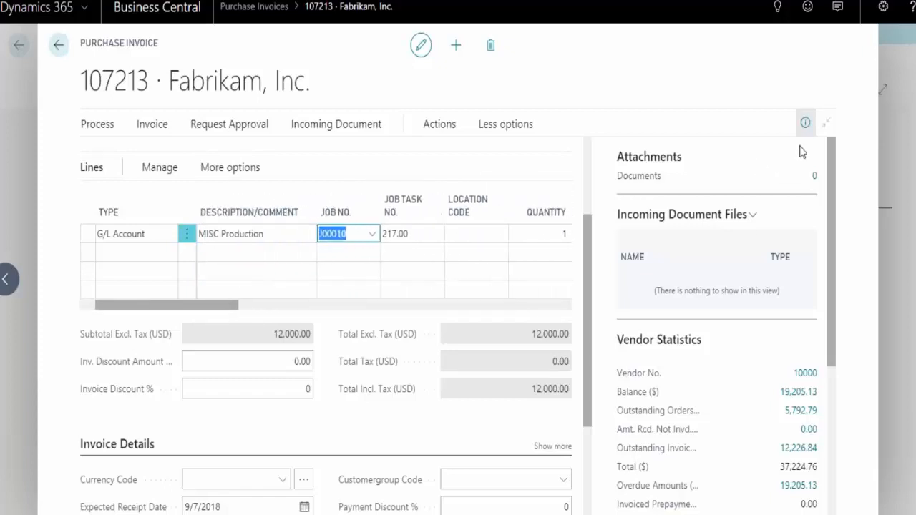
click(805, 123)
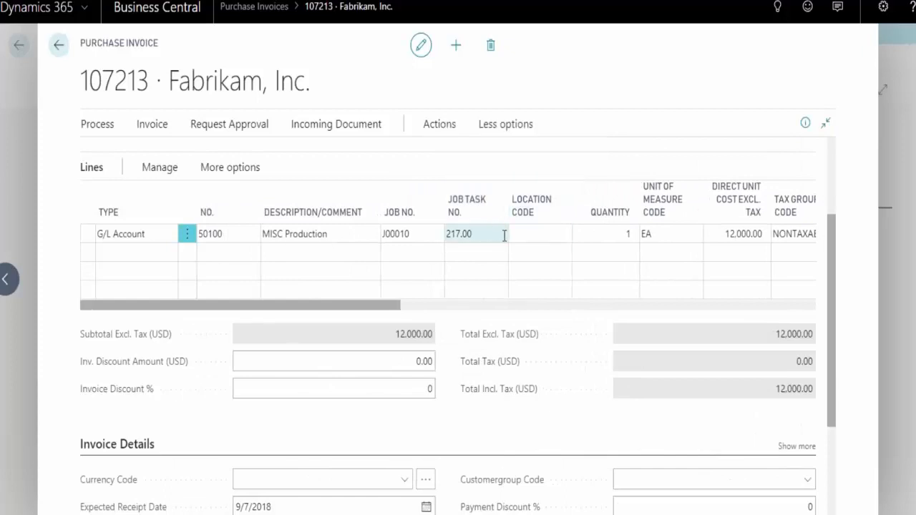
click(430, 234)
key(Tab)
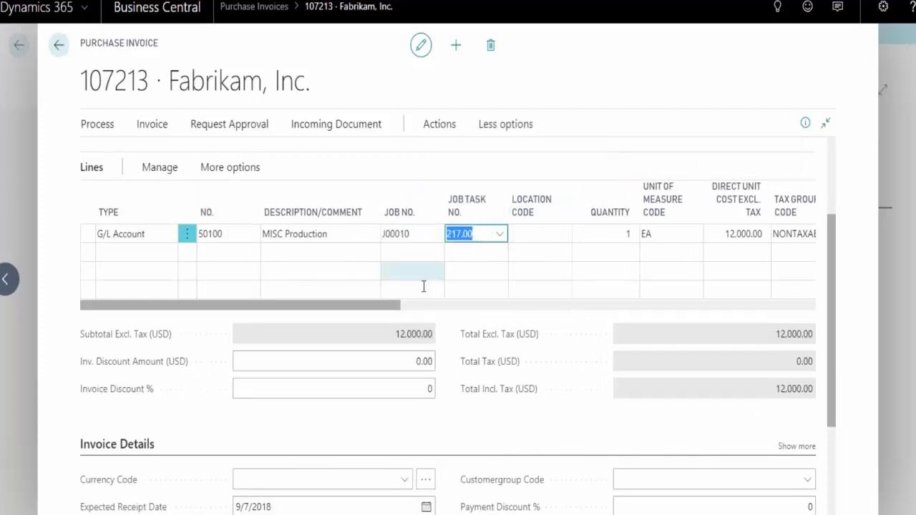
drag(387, 305, 412, 308)
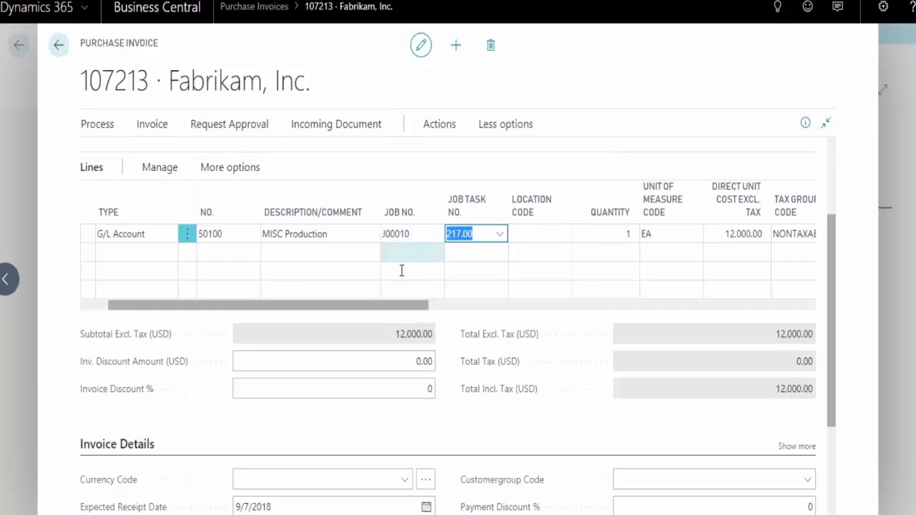
drag(415, 308, 791, 321)
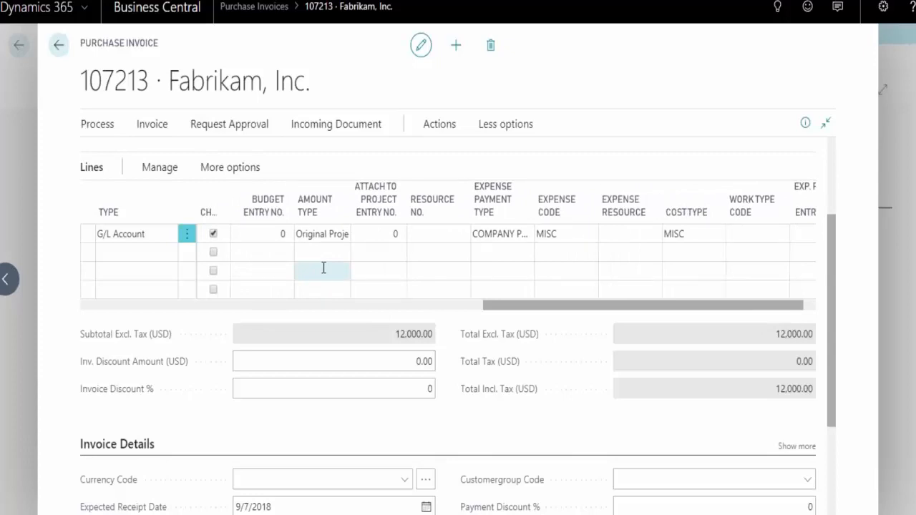
Leave purchase invoice 107213 and the Purchase Invoices list to return to the role center
click(58, 45)
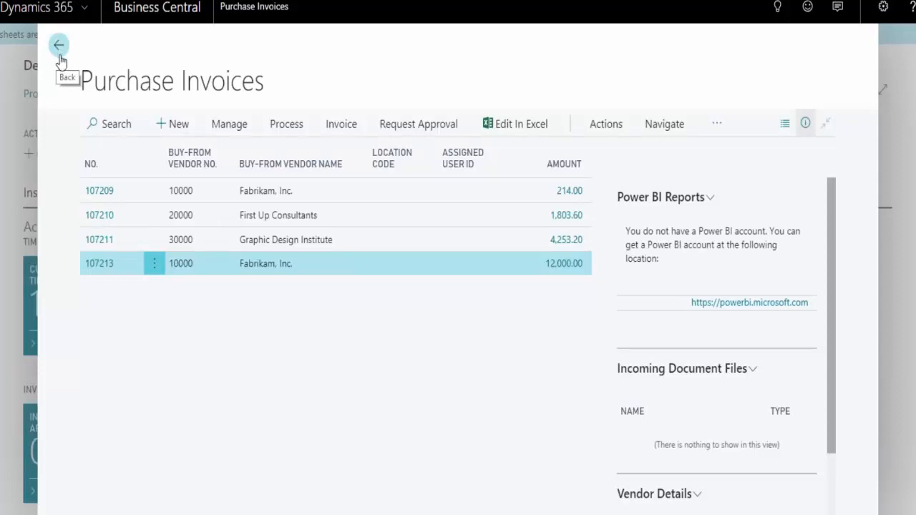
click(60, 58)
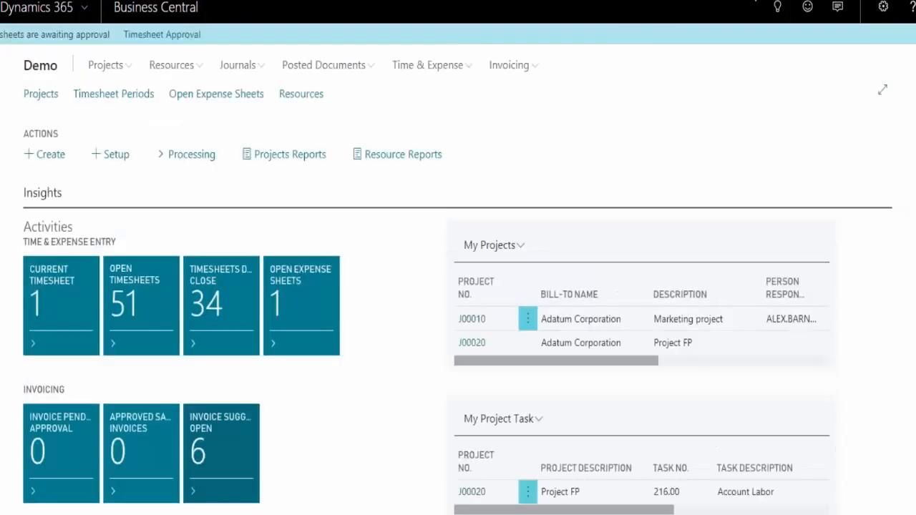
click(779, 10)
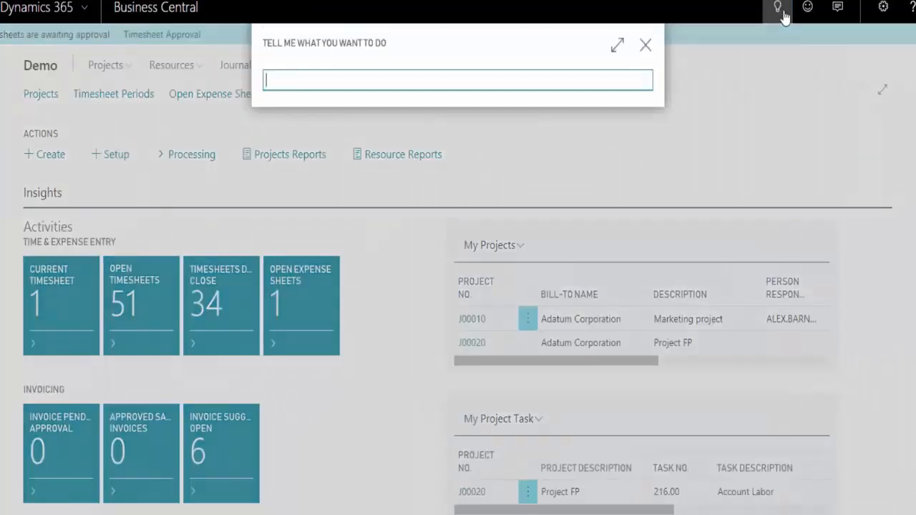
click(646, 46)
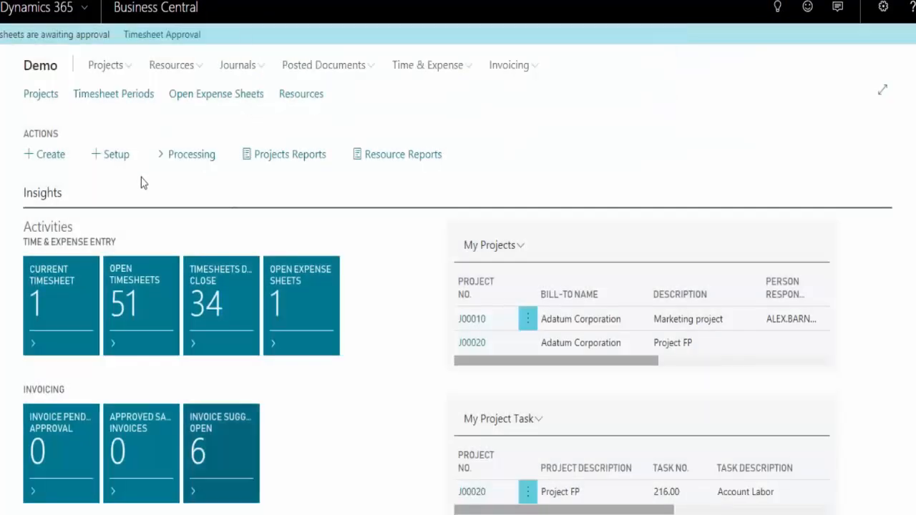
From the Projects list, search for "purchas", view the Easton Market project's purchase invoice lines, and return to the role center
click(36, 100)
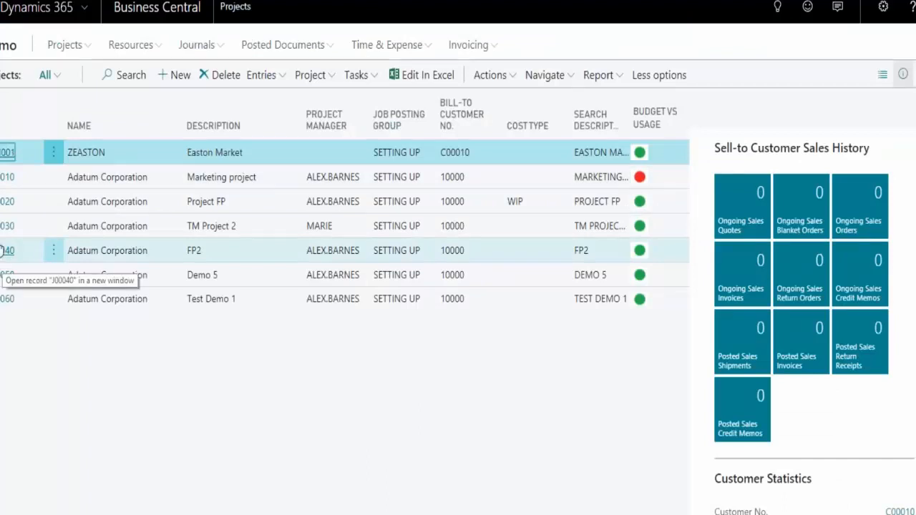
click(776, 10)
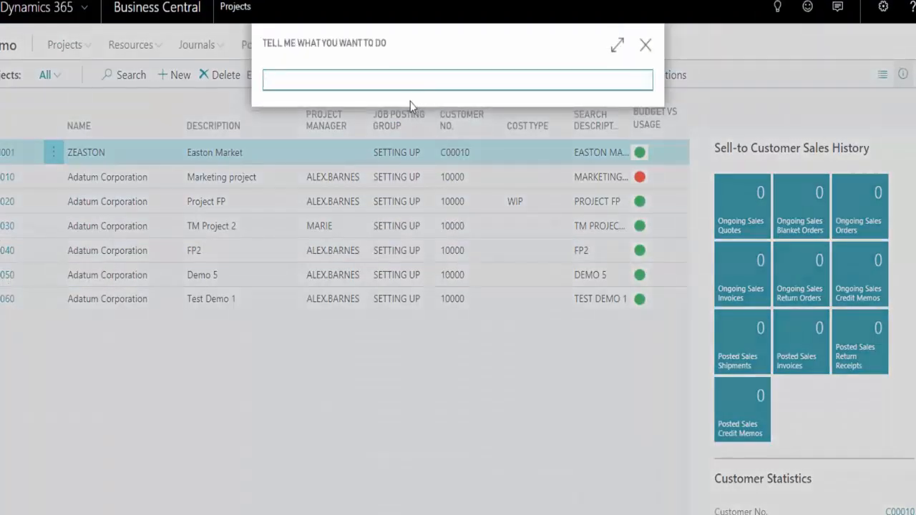
text(purchas)
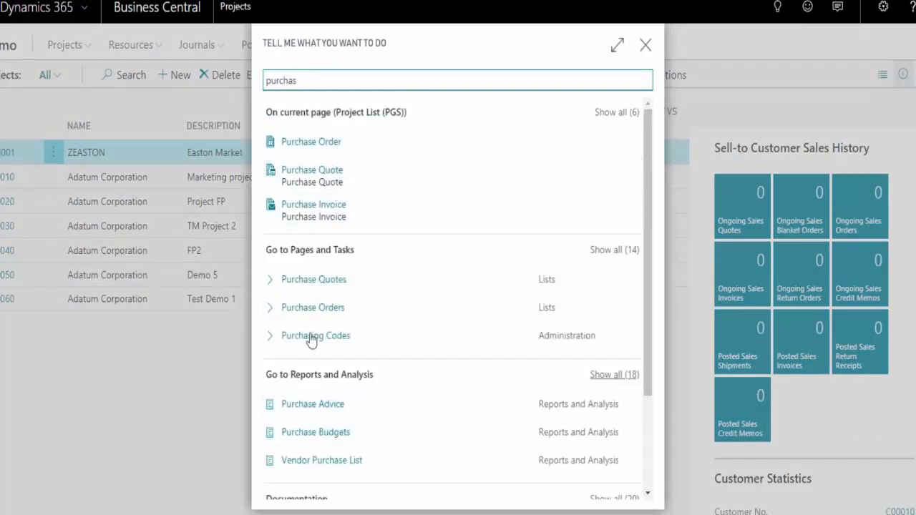
click(317, 209)
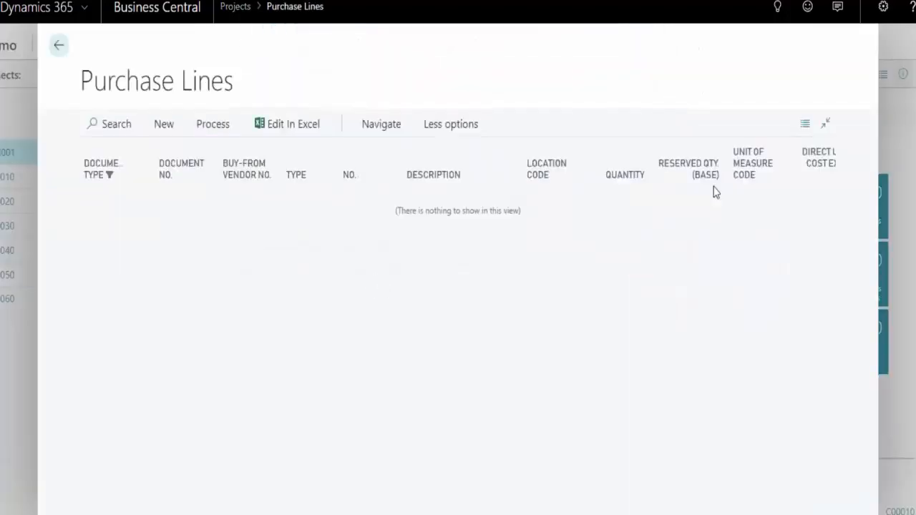
click(60, 47)
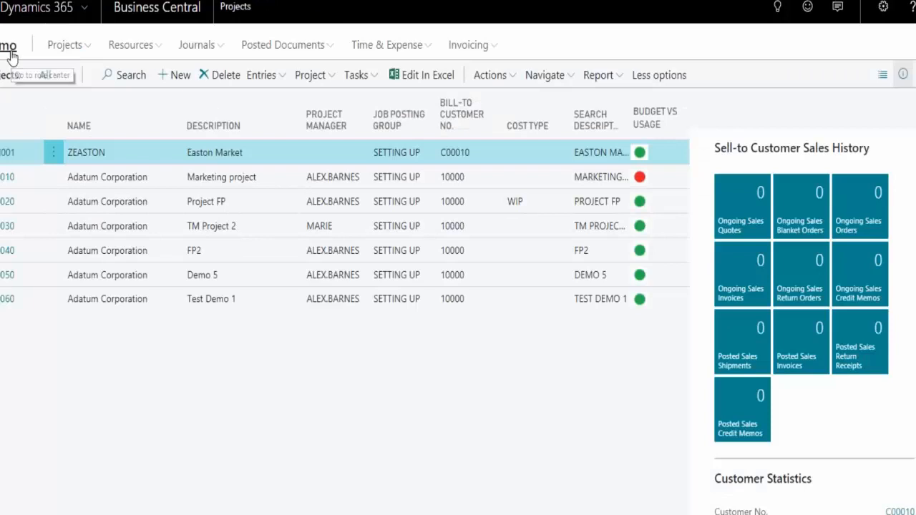
click(10, 53)
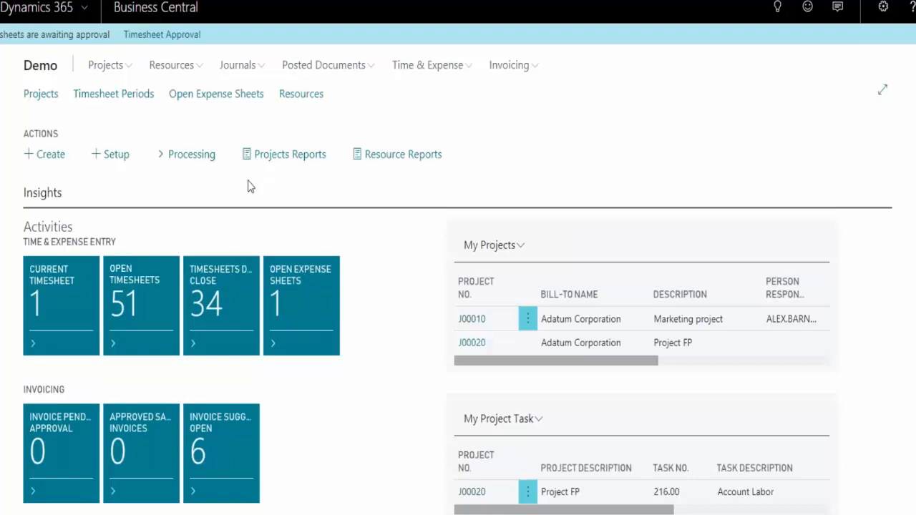
click(783, 13)
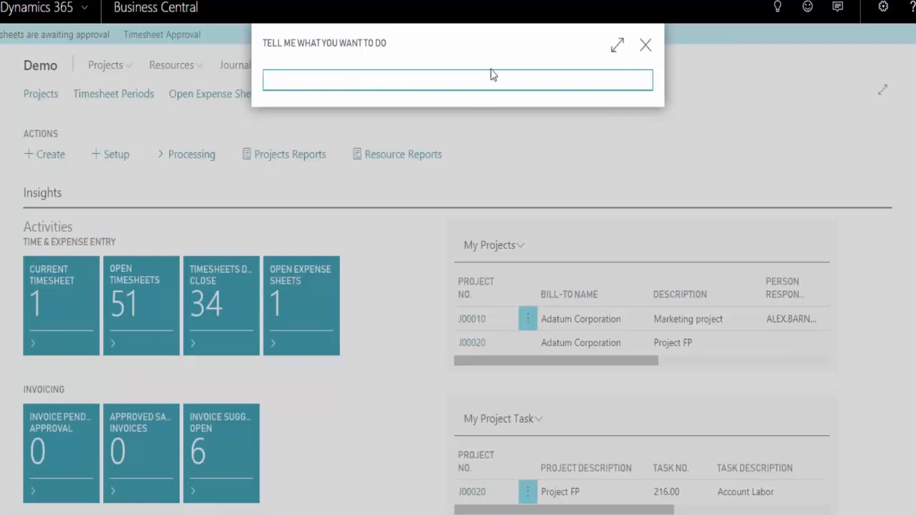
click(646, 49)
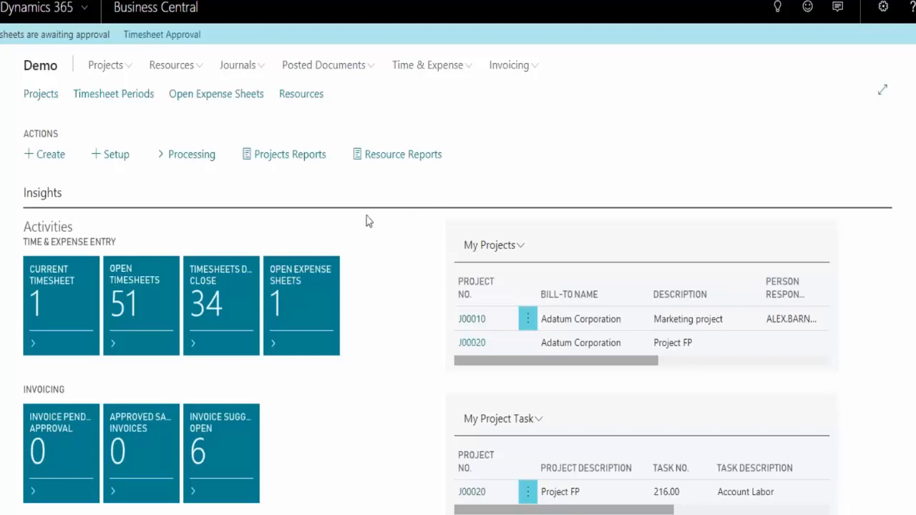
Open the Project Expenses list from the role center's Items & Expenses Setup
click(122, 162)
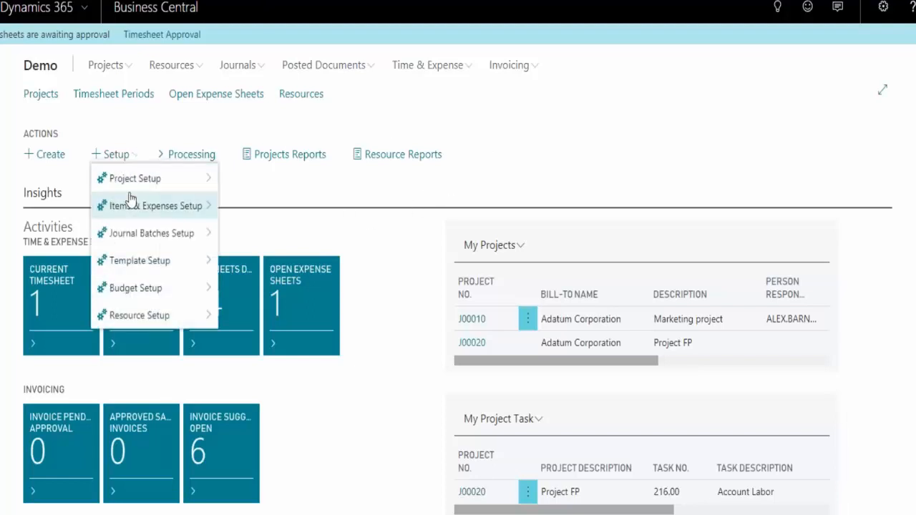
mouse_move(172, 188)
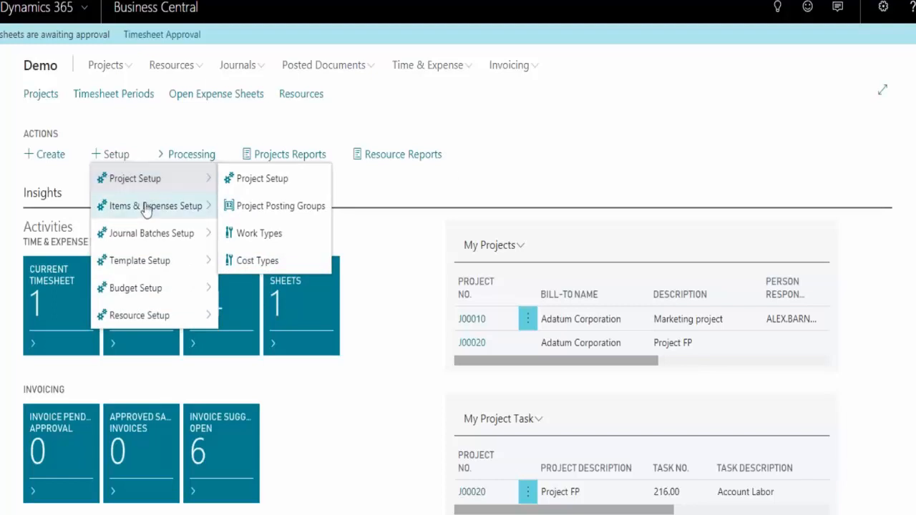
mouse_move(147, 210)
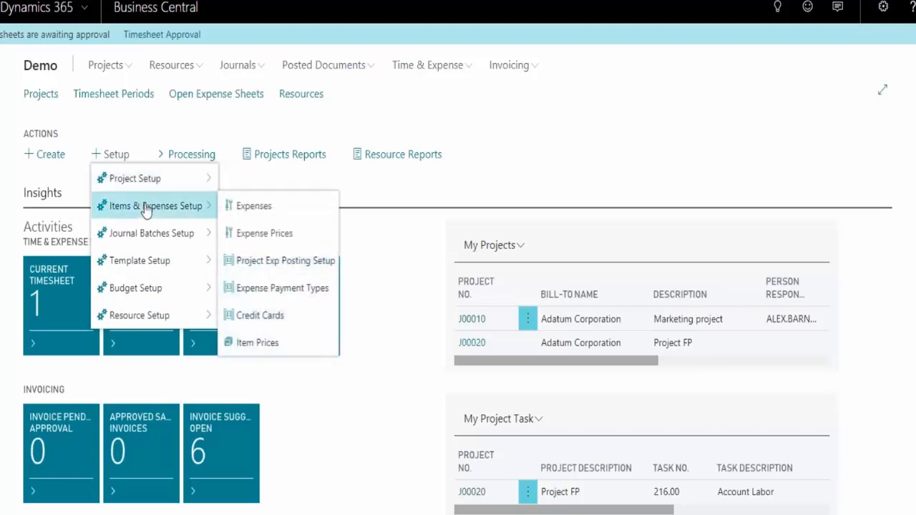
click(255, 209)
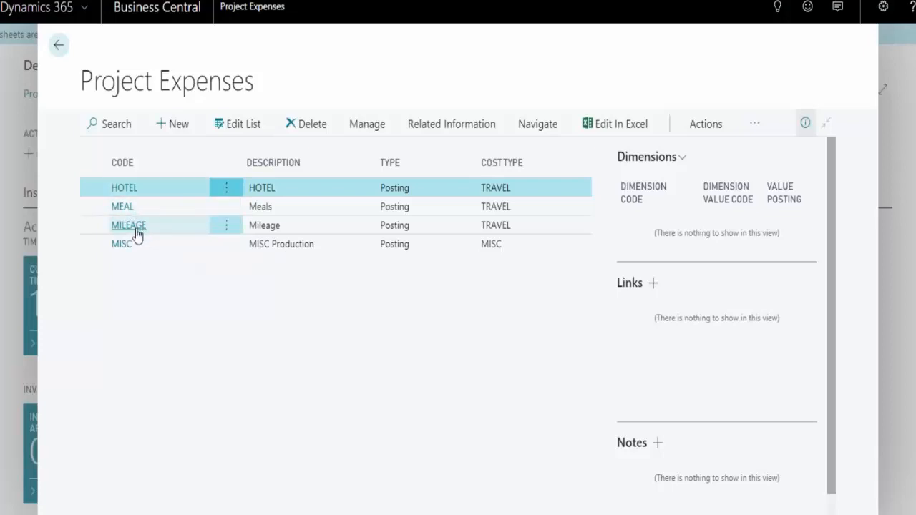
Open the MILEAGE project expense card and examine its General and Invoicing fields, including the expense code
click(136, 232)
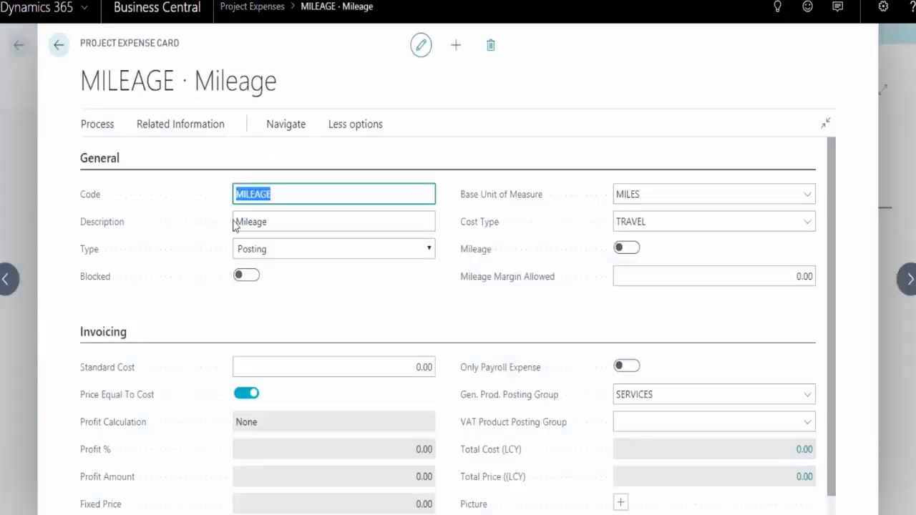
scroll(452, 268, down, 1)
scroll(454, 266, up, 1)
click(274, 193)
drag(274, 193, 233, 191)
Open the MILEAGE expense's project expense prices and add a new price line for project J00010
click(217, 130)
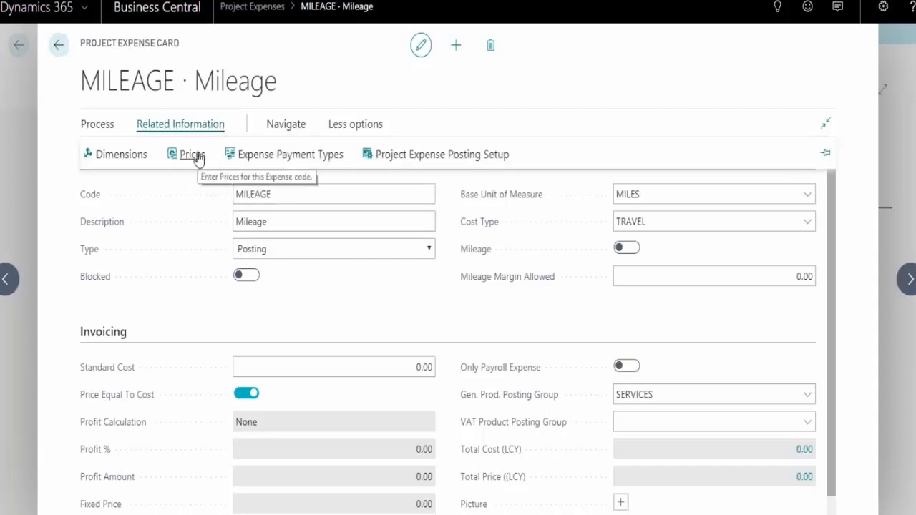
click(197, 154)
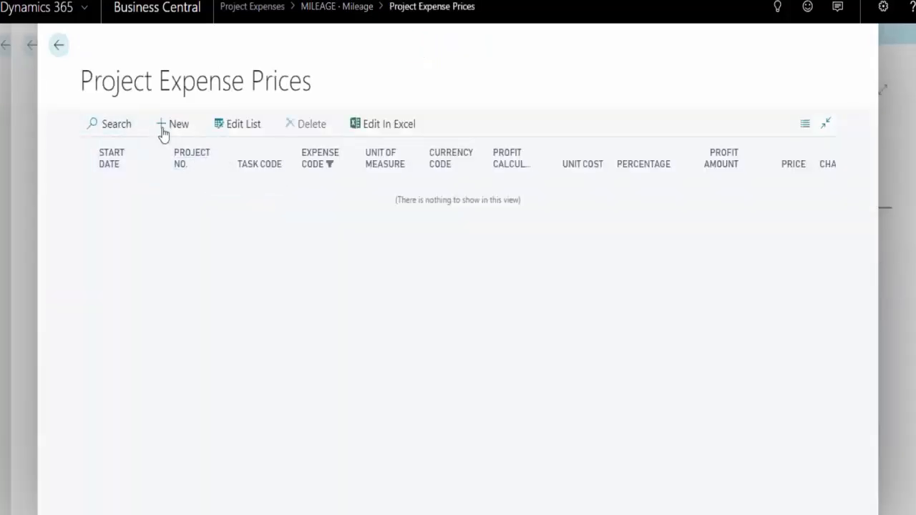
click(171, 128)
click(207, 188)
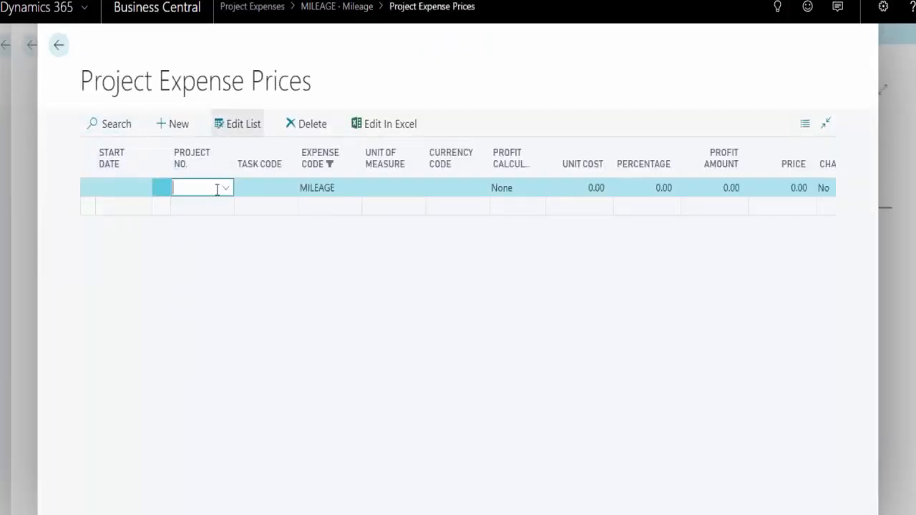
click(202, 270)
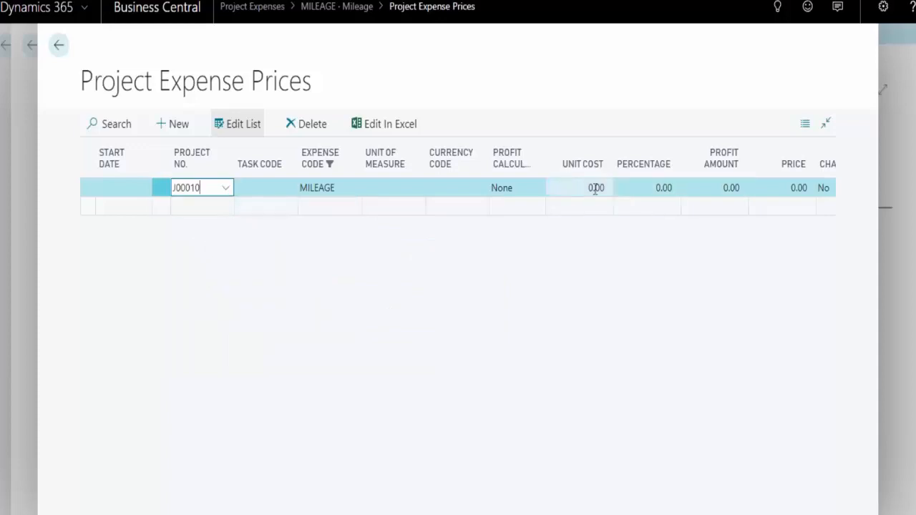
Leave the expense prices, the MILEAGE card and the Project Expenses list to return to the role center
click(59, 45)
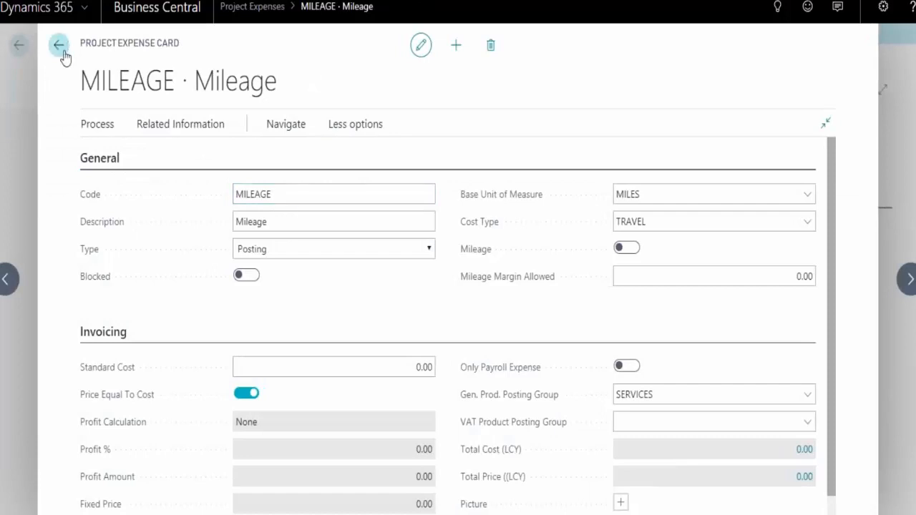
click(59, 46)
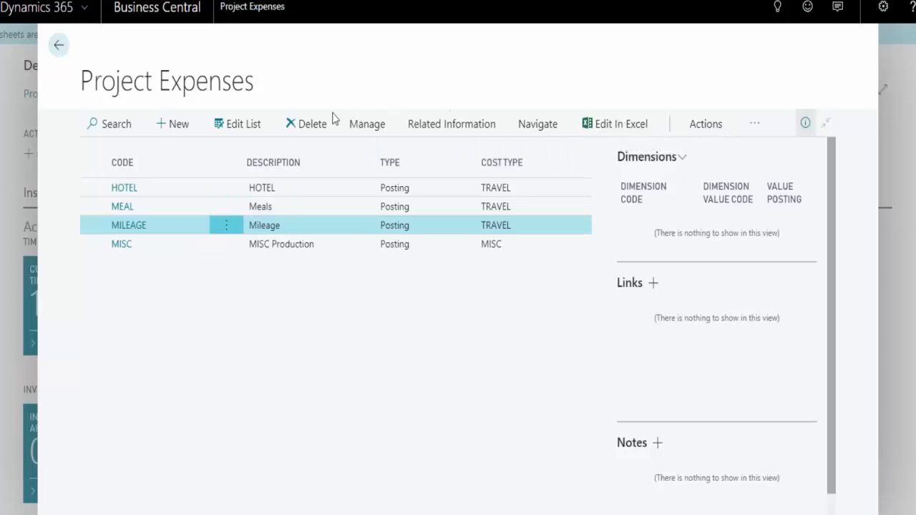
click(58, 45)
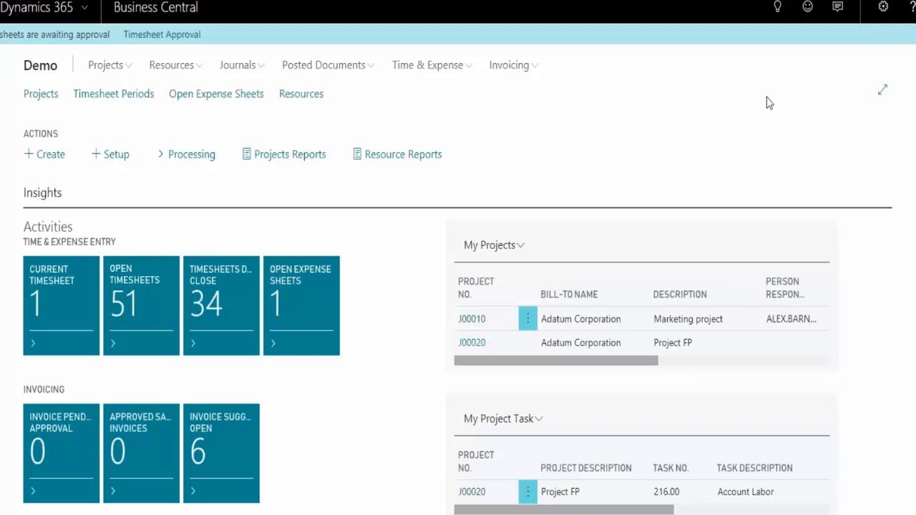
View the Project Journal batches under the PROJECT template, open the DEFAULT batch, and cancel the template selection to return to the role center
click(240, 66)
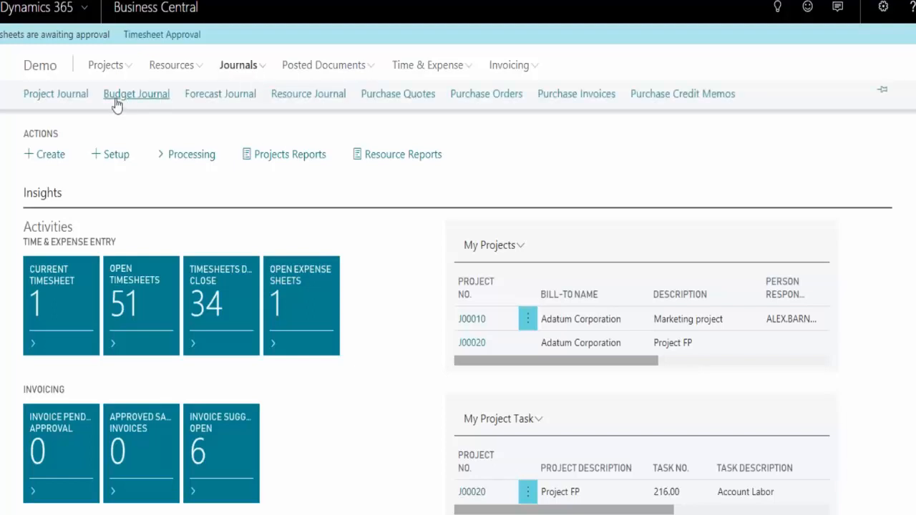
click(75, 98)
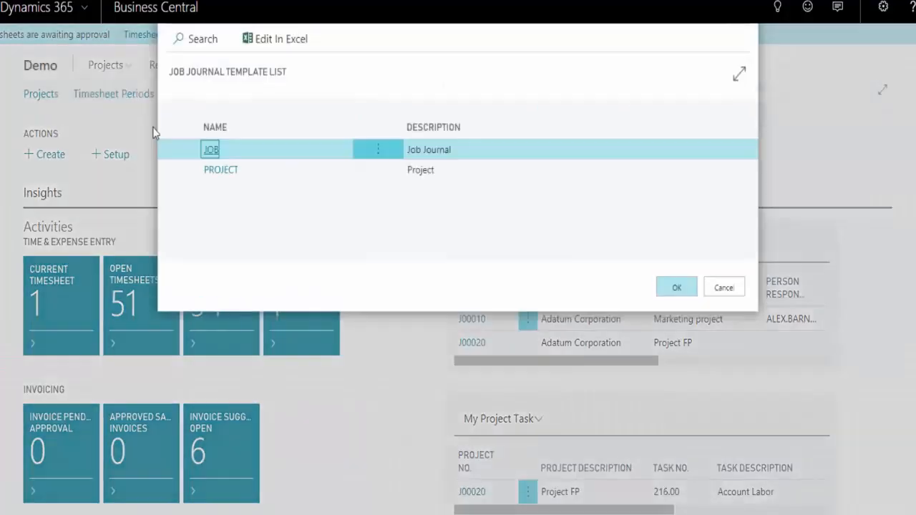
click(222, 170)
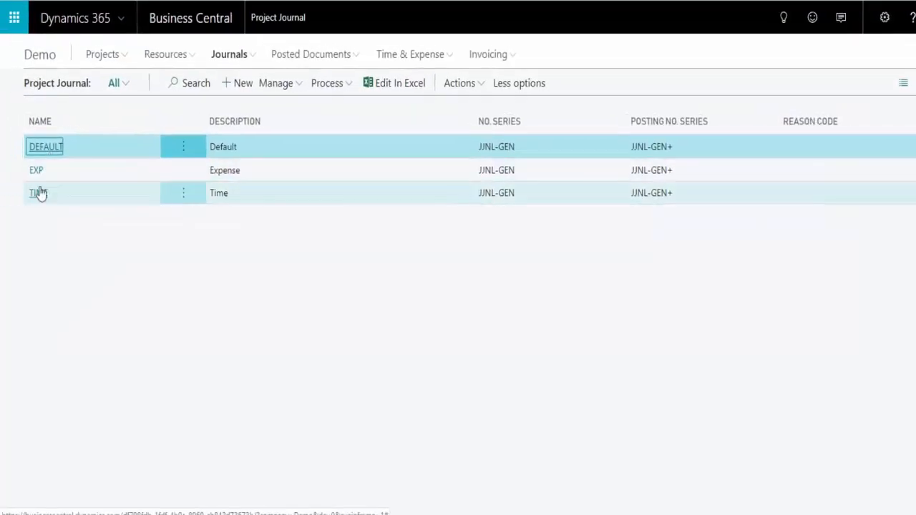
click(45, 150)
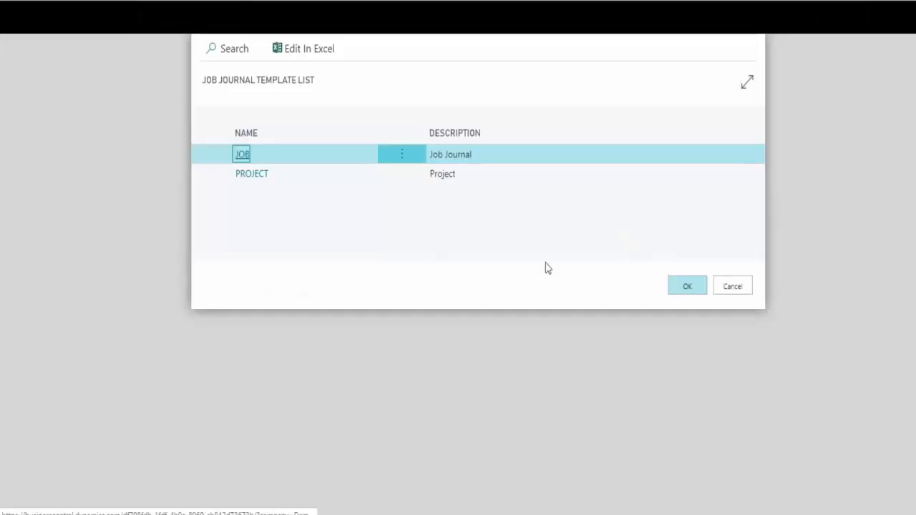
click(733, 288)
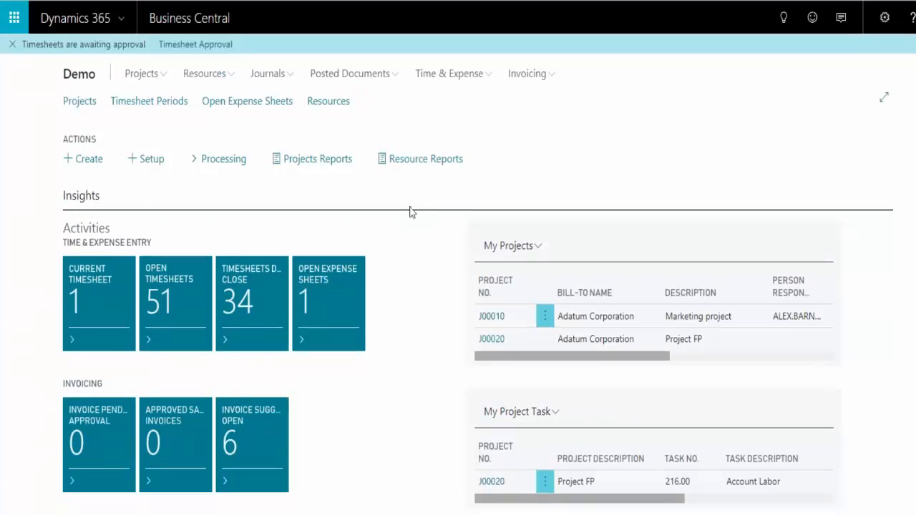
Examine the available Projects Detail Reports and Projects Summary Reports in the role center without running any
click(351, 165)
mouse_move(352, 188)
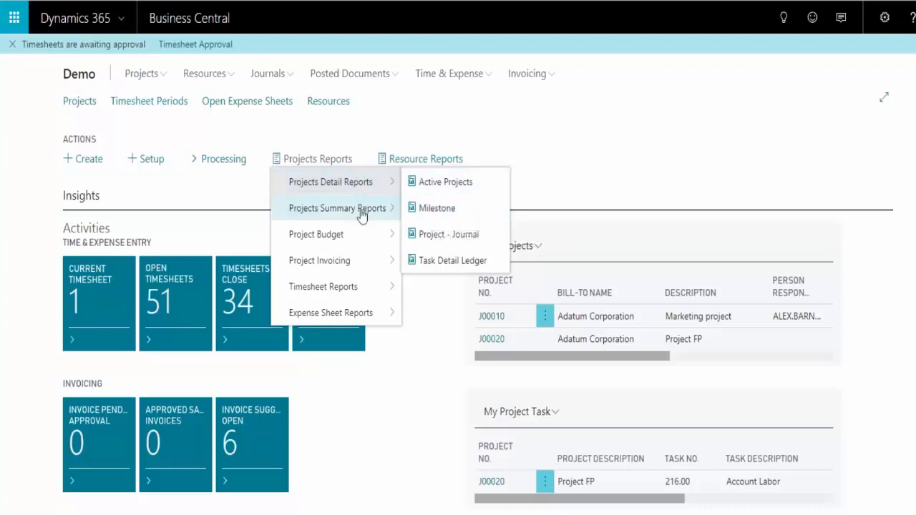
mouse_move(357, 220)
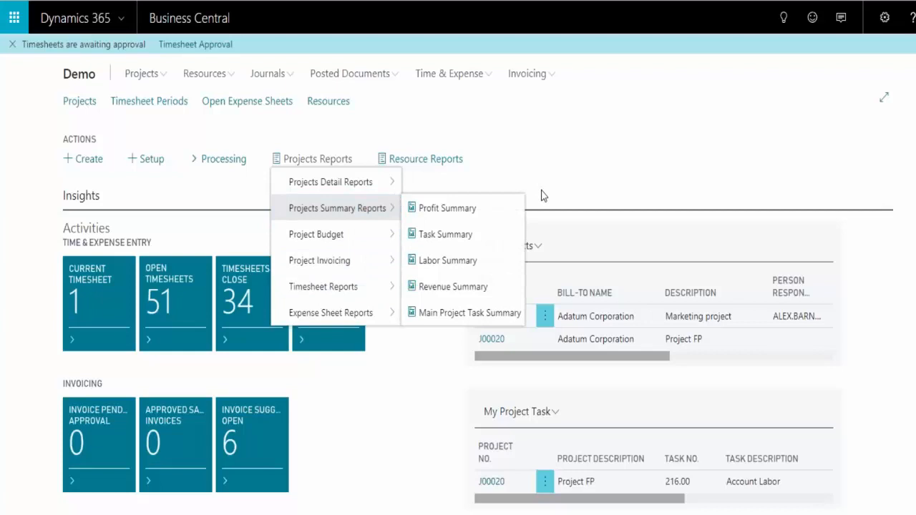
click(651, 187)
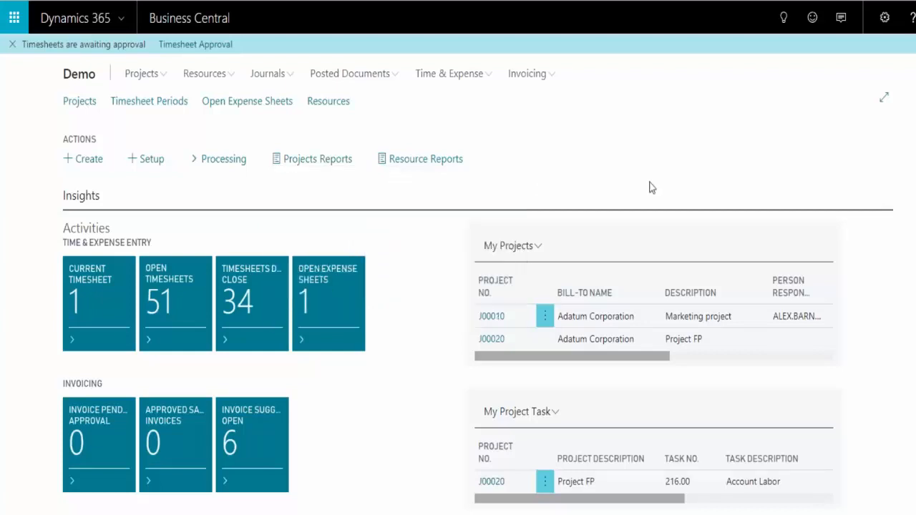